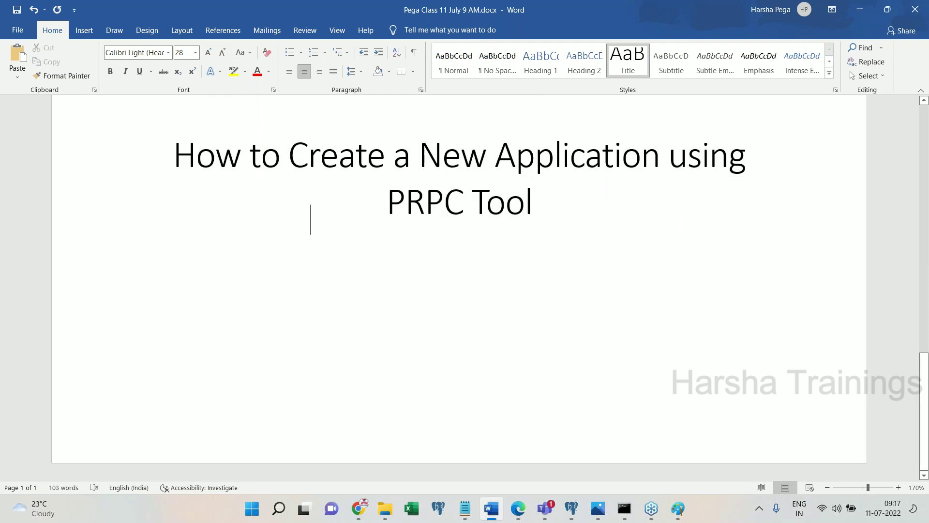
- Type the intro sentence 'While creating application we need to consider below parameters'
{"action": "type", "text": "While cr"}
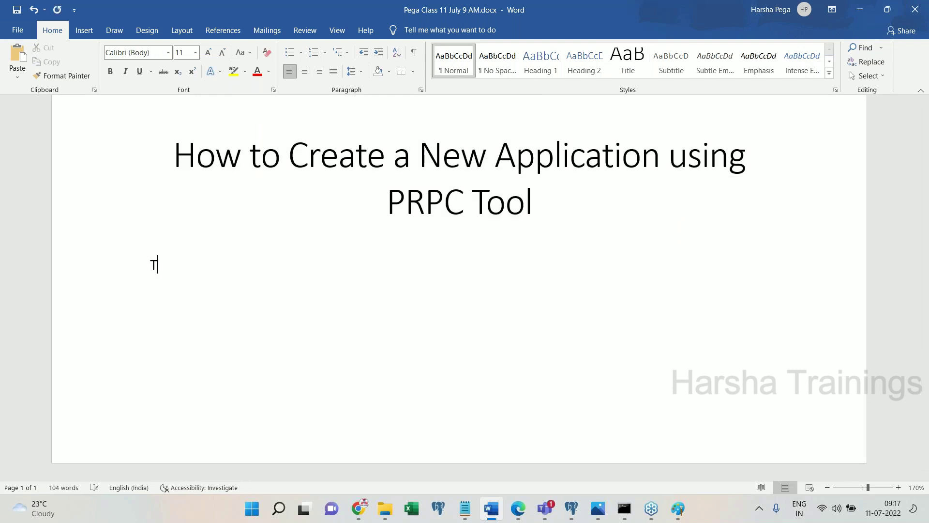
{"action": "type", "text": "eate"}
{"action": "key", "text": "BackSpace"}
{"action": "type", "text": "ing application "}
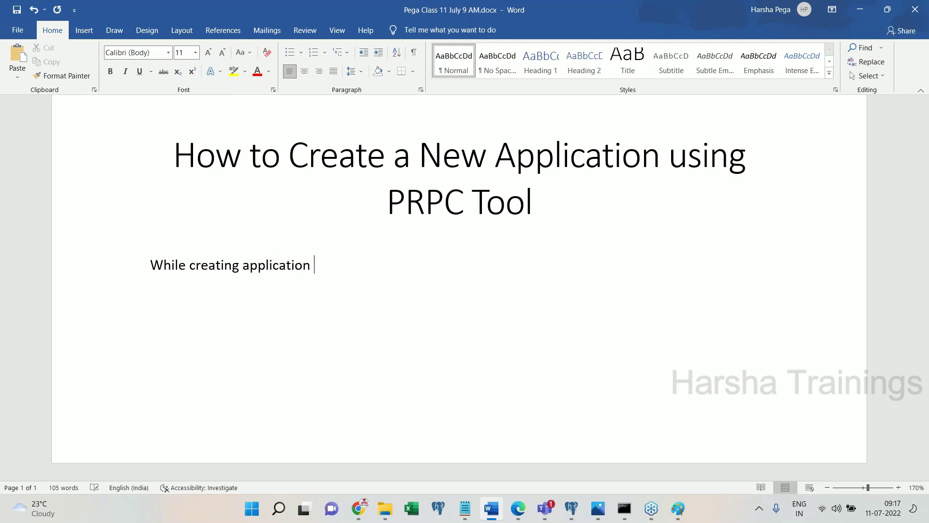
{"action": "type", "text": "we need to consider b"}
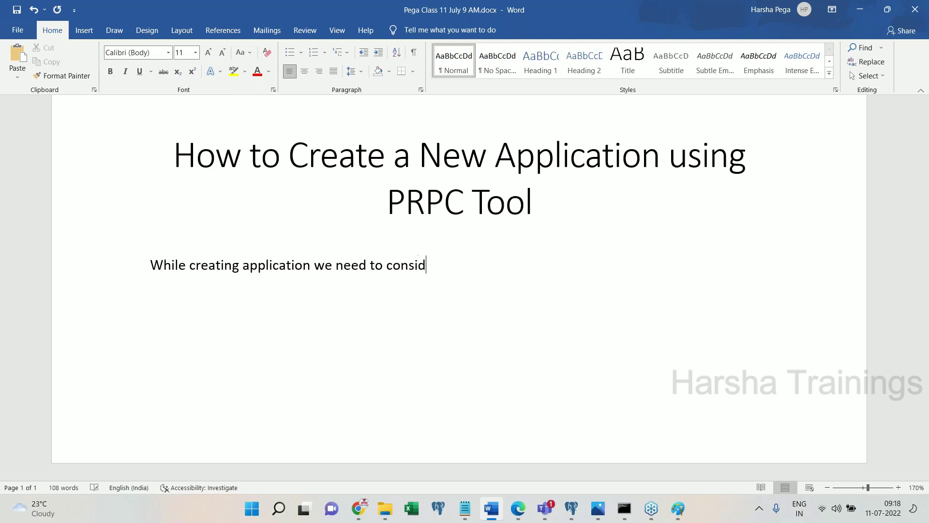
{"action": "type", "text": "elow pe"}
{"action": "key", "text": "BackSpace"}
{"action": "type", "text": "a"}
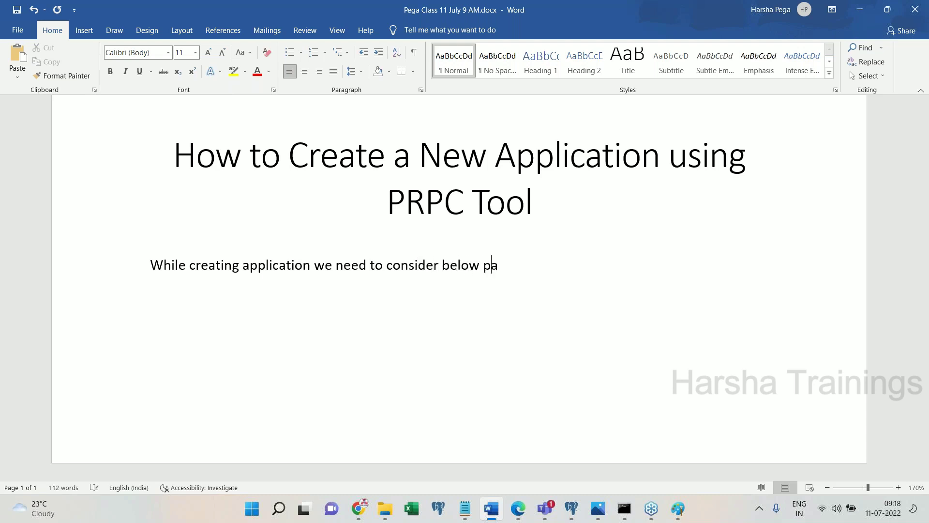
{"action": "type", "text": "rameters"}
- Start a numbered list with 'Application name' and 'Organization name', correcting the Organziation misspelling
{"action": "key", "text": "Return"}
{"action": "type", "text": "1. Application"}
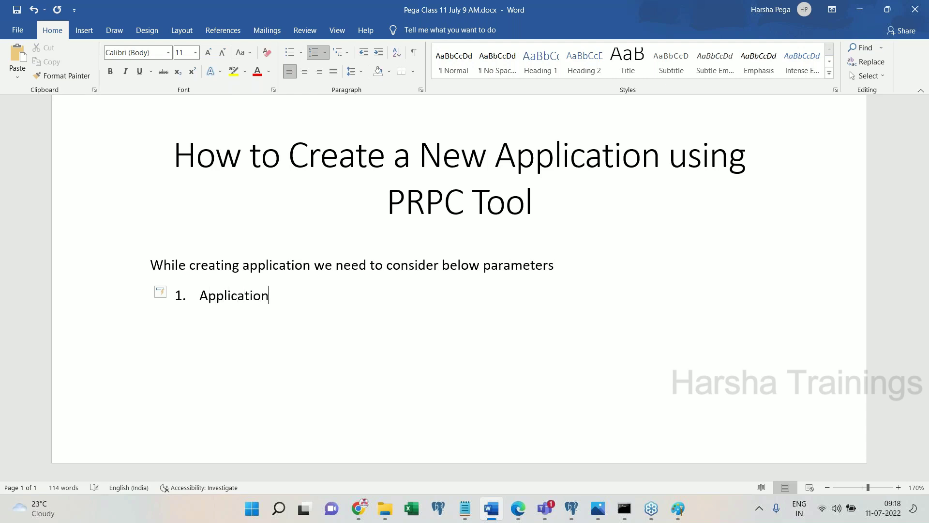
{"action": "type", "text": " name"}
{"action": "key", "text": "Return"}
{"action": "type", "text": "Organziation name"}
{"action": "key", "text": "Return"}
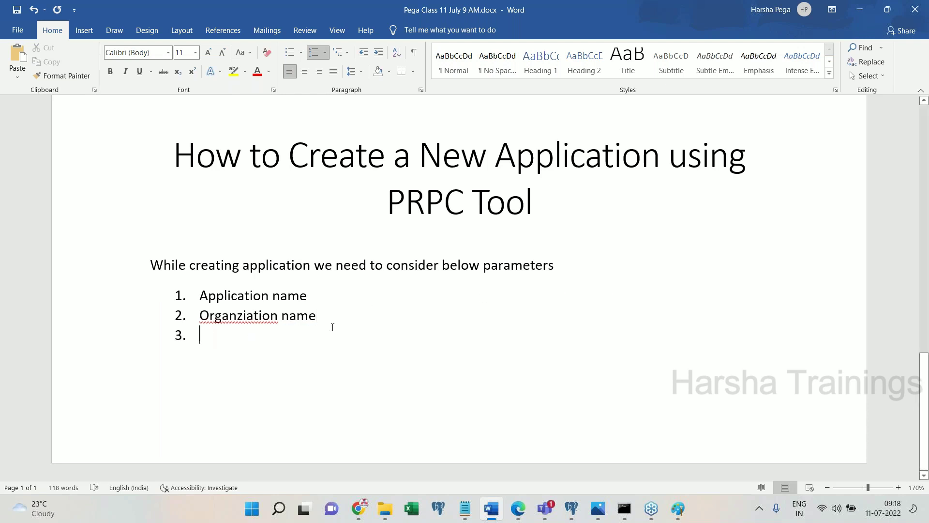
{"action": "right_click", "coordinate": [236, 312]}
{"action": "left_click", "coordinate": [208, 110]}
- Add 'Application Type or Structure' as item 2 and 'Application Login ID (Operator ID).' as item 4
{"action": "left_click", "coordinate": [327, 301]}
{"action": "key", "text": "Return"}
{"action": "type", "text": "Appl"}
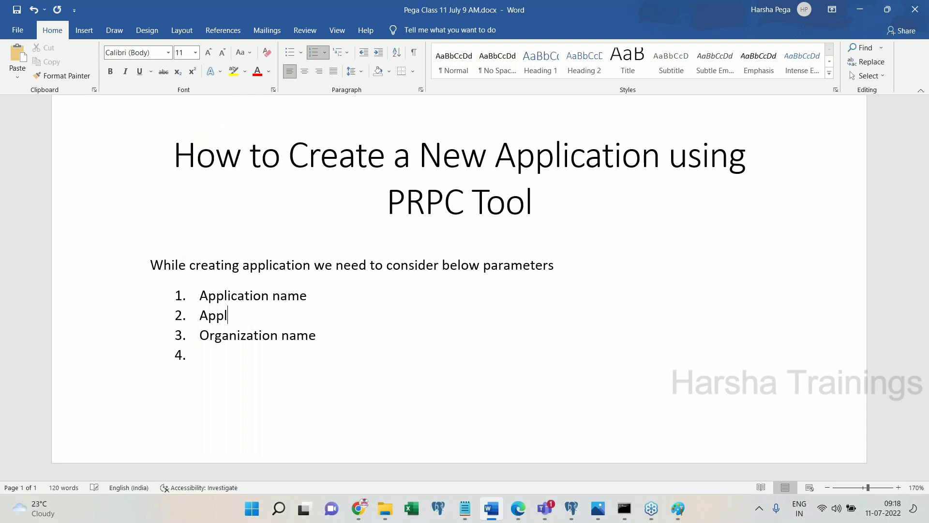
{"action": "type", "text": "ication Type"}
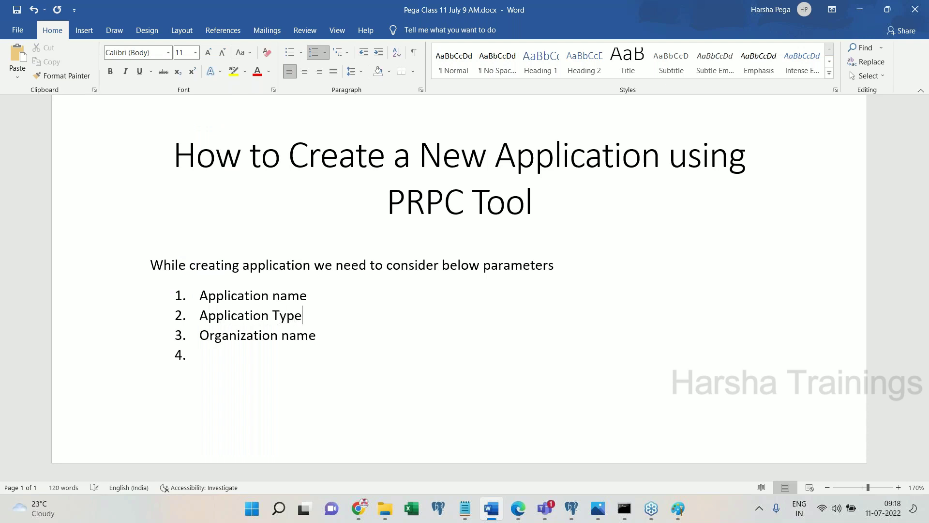
{"action": "type", "text": " or Structure"}
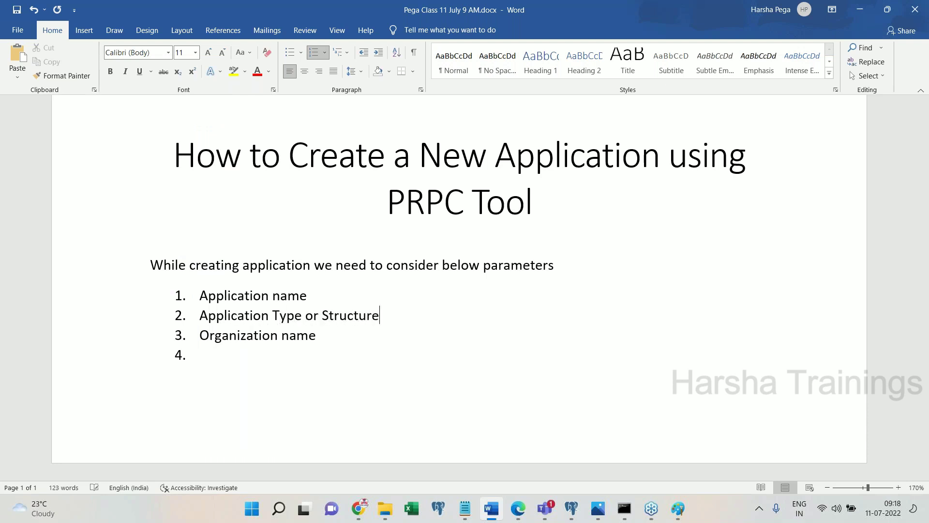
{"action": "left_click", "coordinate": [279, 361]}
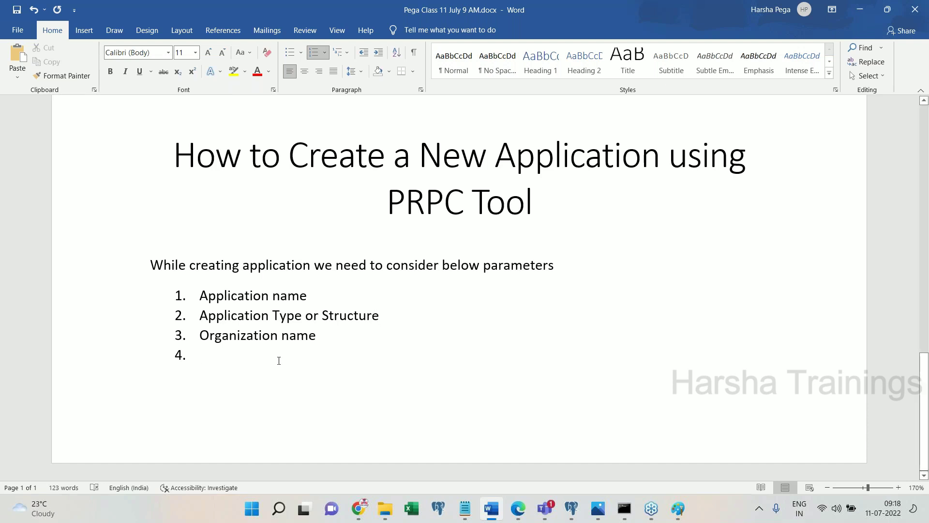
{"action": "type", "text": "Applicati"}
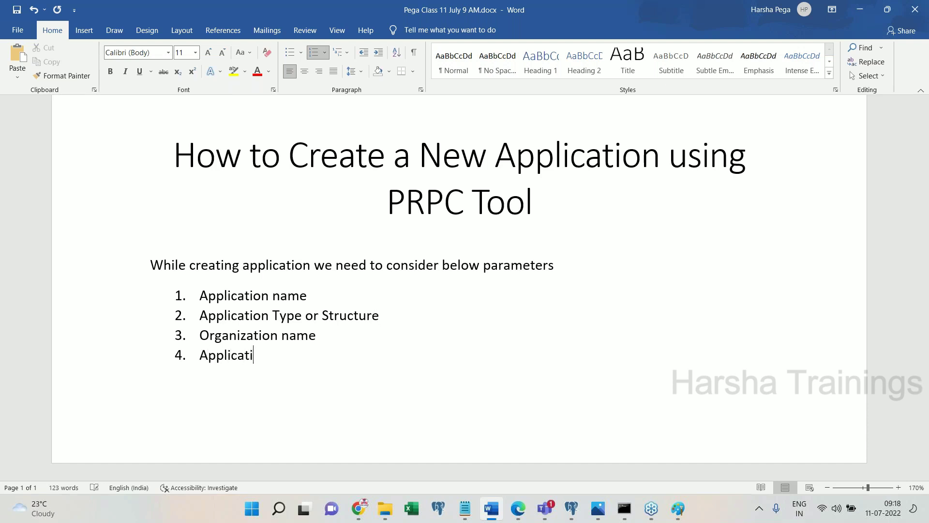
{"action": "type", "text": "on Login ID (Operator Id)"}
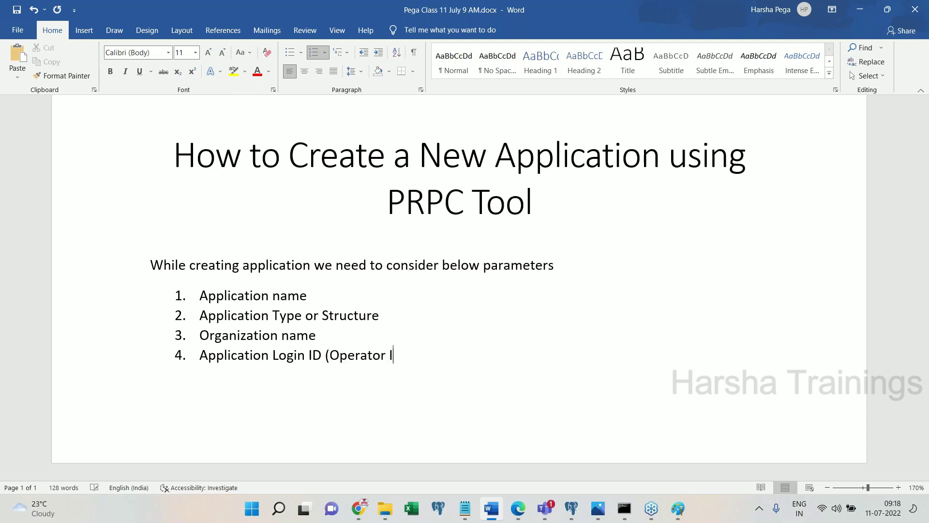
{"action": "key", "text": "BackSpace"}
{"action": "key", "text": "BackSpace"}
{"action": "key", "text": "BackSpace"}
{"action": "type", "text": "ID)."}
- End the numbered list and move on to a fresh new page
{"action": "key", "text": "Return"}
{"action": "key", "text": "BackSpace"}
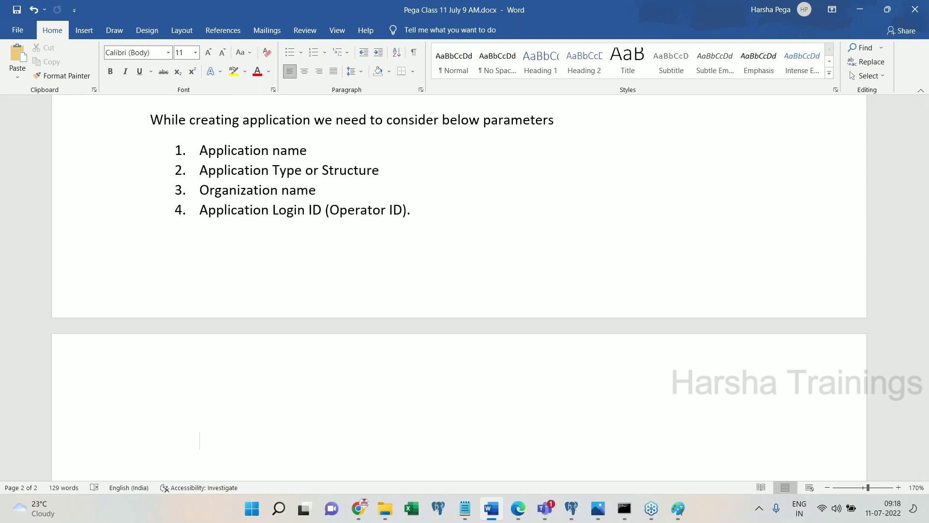
{"action": "key", "text": "BackSpace"}
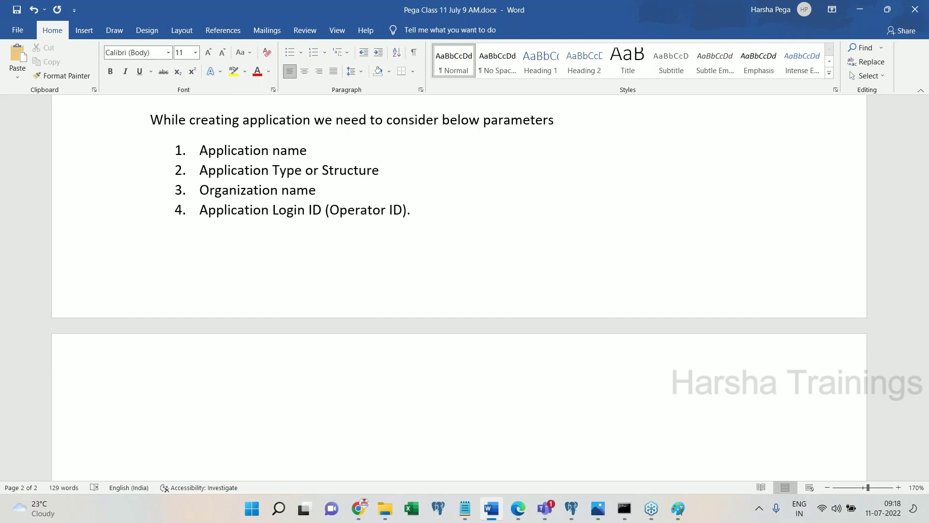
- Add a 'Requirement :' heading followed by 'Create a new FW application to process Insurance Policies.'
{"action": "type", "text": "Requirement :"}
{"action": "key", "text": "Return"}
{"action": "type", "text": "Createa ne"}
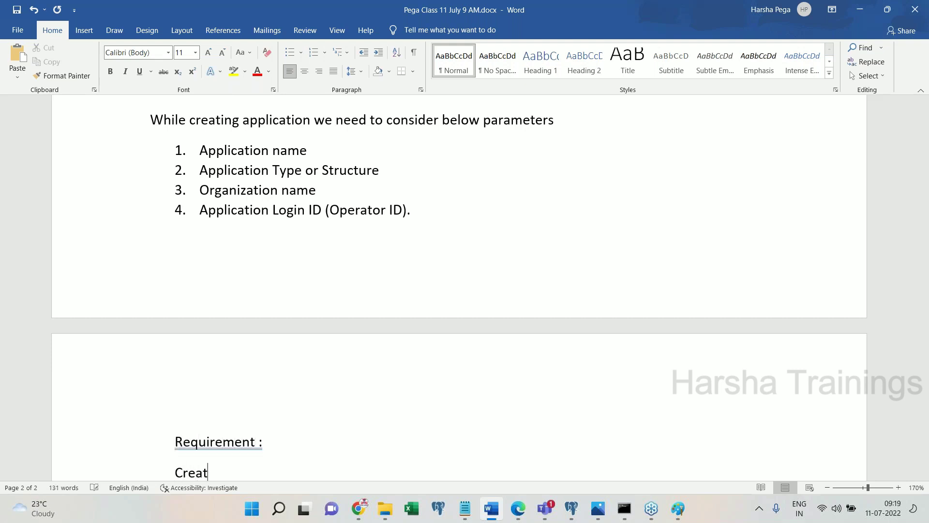
{"action": "key", "text": "BackSpace"}
{"action": "key", "text": "BackSpace"}
{"action": "key", "text": "BackSpace"}
{"action": "key", "text": "BackSpace"}
{"action": "key", "text": "BackSpace"}
{"action": "type", "text": "a new FW appl"}
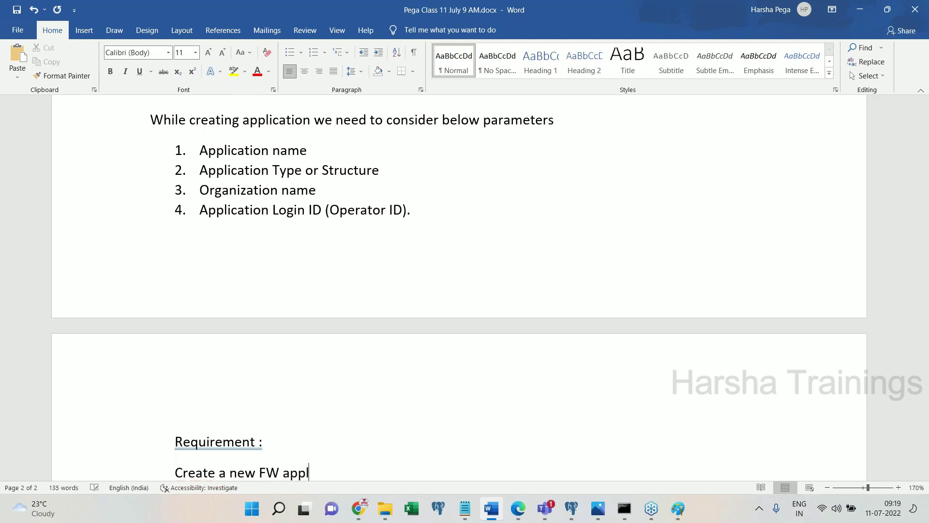
{"action": "type", "text": "ication to process Insurance Policies."}
- Add a 'Design Algo :' heading and begin its first numbered step
{"action": "key", "text": "Return"}
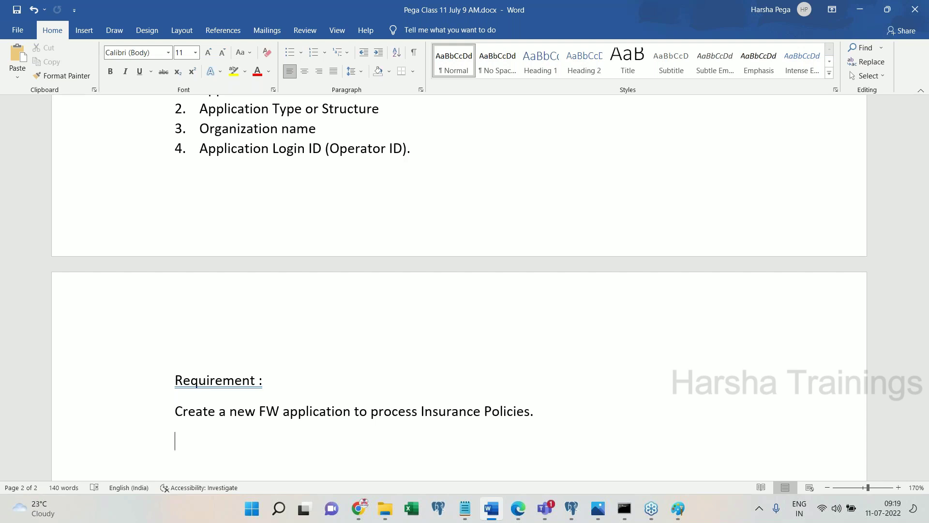
{"action": "key", "text": "Return"}
{"action": "type", "text": "Let's"}
{"action": "key", "text": "BackSpace"}
{"action": "key", "text": "BackSpace"}
{"action": "key", "text": "BackSpace"}
{"action": "key", "text": "BackSpace"}
{"action": "key", "text": "BackSpace"}
{"action": "key", "text": "BackSpace"}
{"action": "key", "text": "BackSpace"}
{"action": "key", "text": "BackSpace"}
{"action": "key", "text": "Tab"}
{"action": "key", "text": "Tab"}
{"action": "type", "text": "Design Algo :"}
{"action": "key", "text": "Return"}
{"action": "type", "text": "1. Us"}
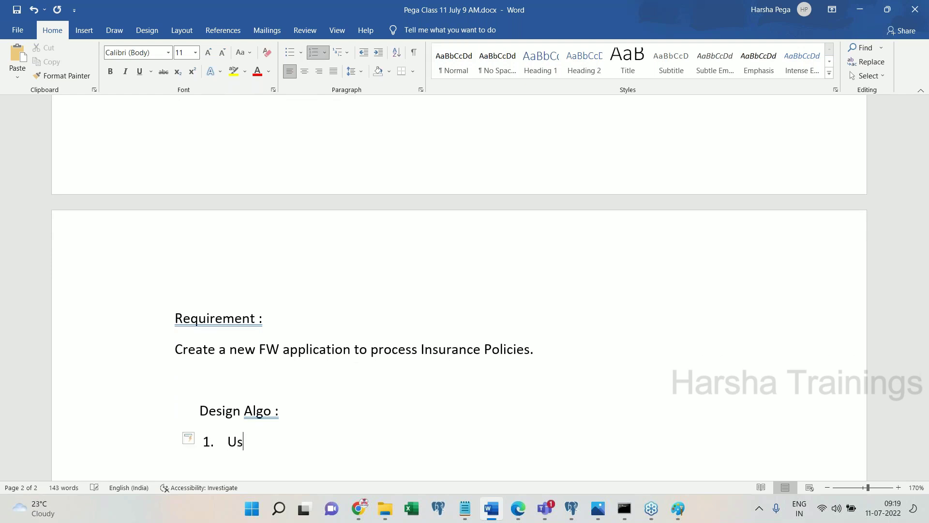
{"action": "type", "text": "e New Applciation wiz"}
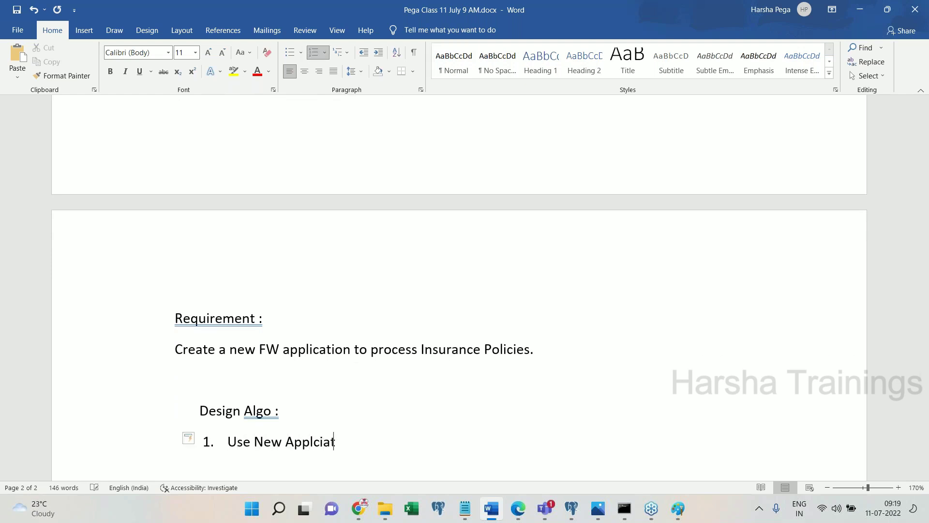
- Write step 1 'Login to PRPC using default credentials.' and step 2 'Click on application menu of Pega Platform --> New Application'
{"action": "key", "text": "BackSpace"}
{"action": "key", "text": "BackSpace"}
{"action": "key", "text": "BackSpace"}
{"action": "key", "text": "BackSpace"}
{"action": "key", "text": "BackSpace"}
{"action": "key", "text": "BackSpace"}
{"action": "key", "text": "BackSpace"}
{"action": "key", "text": "BackSpace"}
{"action": "key", "text": "BackSpace"}
{"action": "key", "text": "BackSpace"}
{"action": "key", "text": "BackSpace"}
{"action": "key", "text": "BackSpace"}
{"action": "key", "text": "BackSpace"}
{"action": "key", "text": "BackSpace"}
{"action": "key", "text": "BackSpace"}
{"action": "key", "text": "BackSpace"}
{"action": "key", "text": "BackSpace"}
{"action": "key", "text": "BackSpace"}
{"action": "key", "text": "BackSpace"}
{"action": "key", "text": "BackSpace"}
{"action": "type", "text": "Log"}
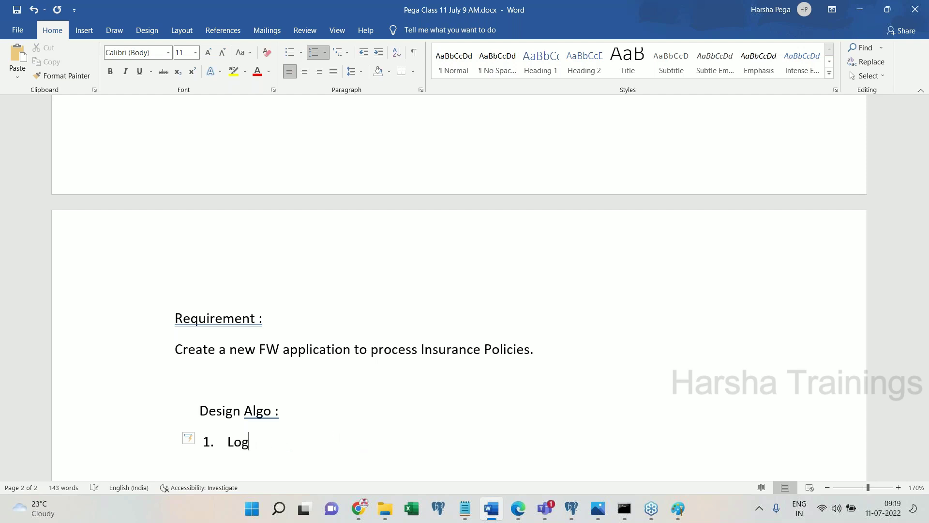
{"action": "type", "text": "in to PRPC using d"}
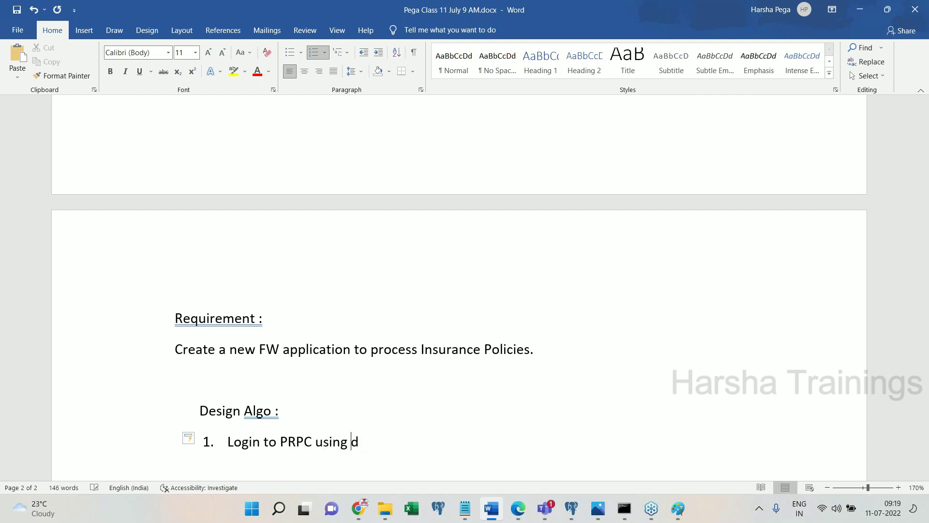
{"action": "type", "text": "efault credentials."}
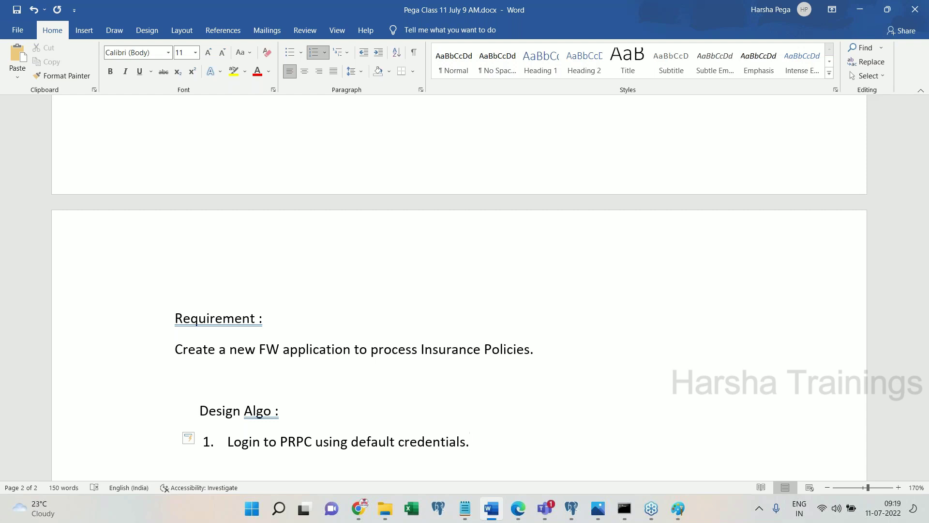
{"action": "key", "text": "Return"}
{"action": "type", "text": "Clickcon"}
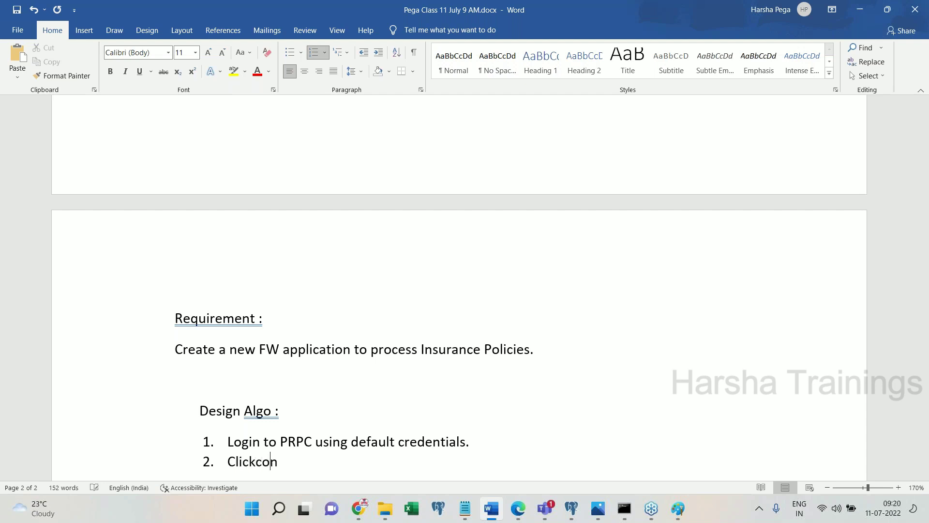
{"action": "key", "text": "BackSpace"}
{"action": "key", "text": "BackSpace"}
{"action": "key", "text": "BackSpace"}
{"action": "type", "text": "on application menu or"}
{"action": "key", "text": "BackSpace"}
{"action": "key", "text": "BackSpace"}
{"action": "type", "text": "f Pega Pla"}
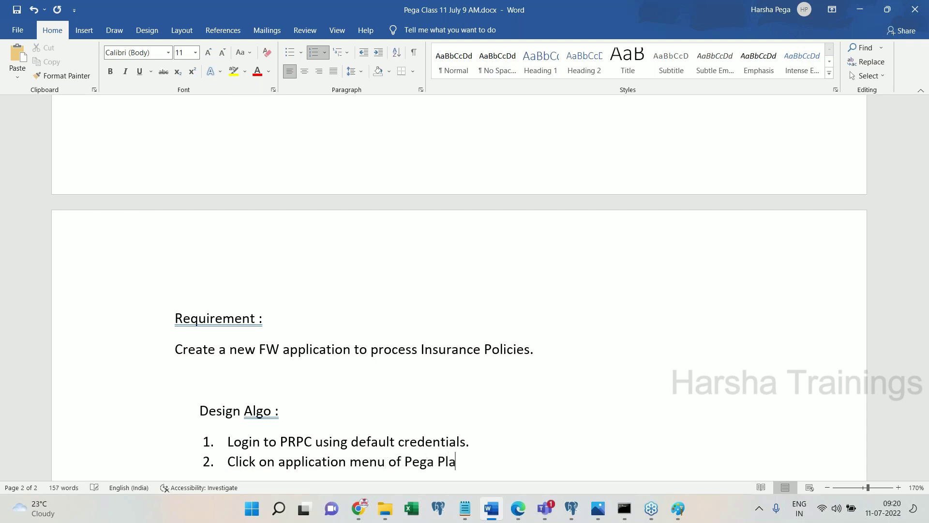
{"action": "type", "text": "t form --> New A"}
{"action": "type", "text": "pplciatin"}
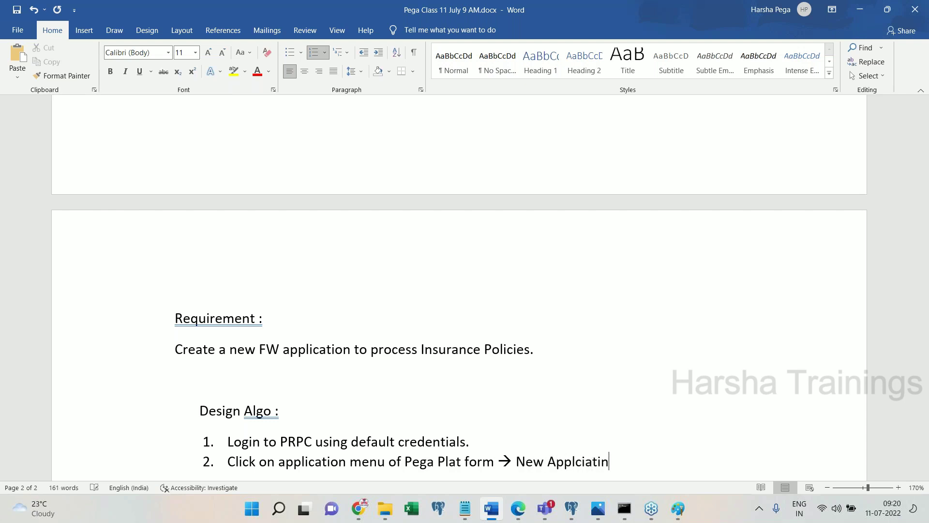
{"action": "key", "text": "BackSpace"}
{"action": "key", "text": "BackSpace"}
{"action": "type", "text": "ion"}
- Add step 3 'Go through New Application Wizard filling all the details', fix step 2's typo, end the list
{"action": "key", "text": "Return"}
{"action": "type", "text": "Go through "}
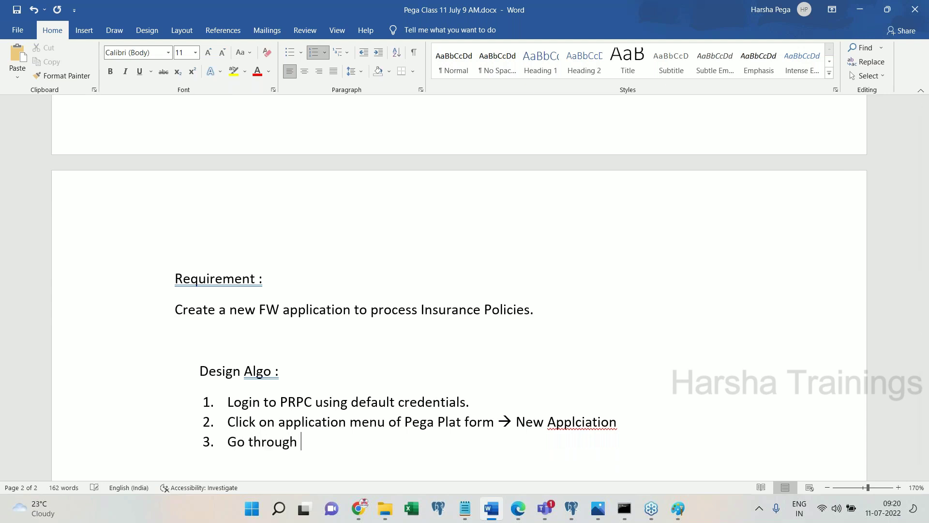
{"action": "type", "text": "New Application"}
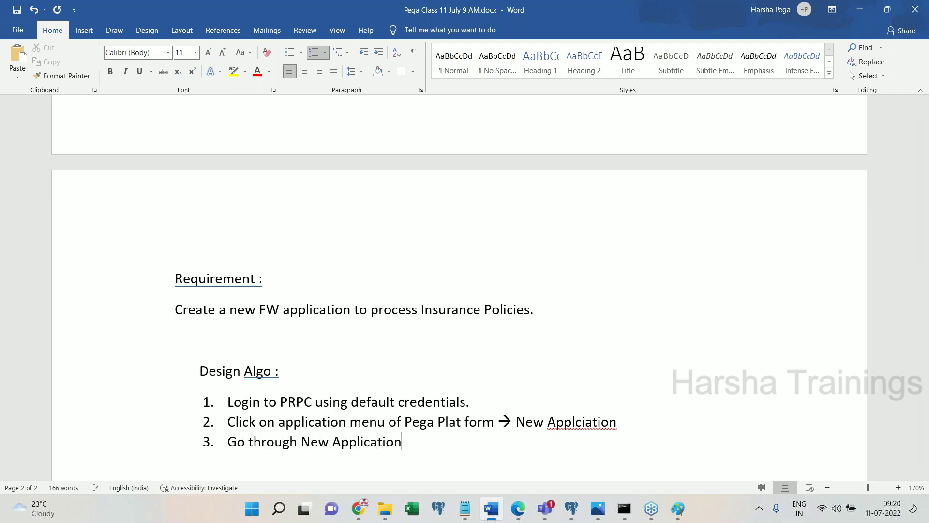
{"action": "type", "text": " Wizard filling al"}
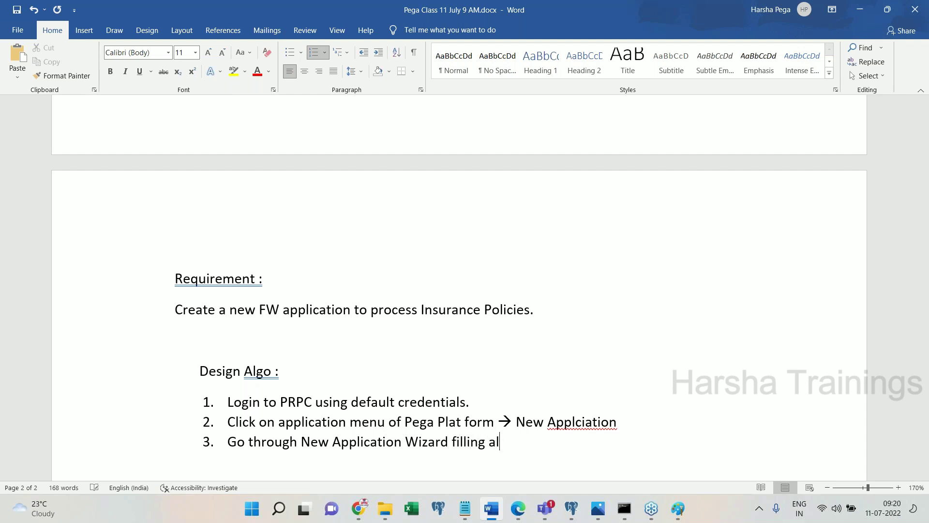
{"action": "type", "text": "l the details "}
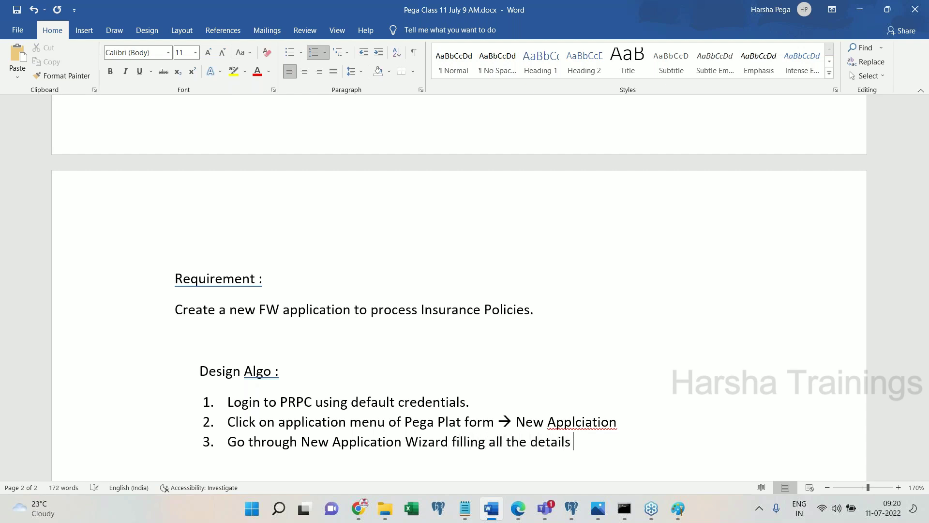
{"action": "type", "text": ", to create ne"}
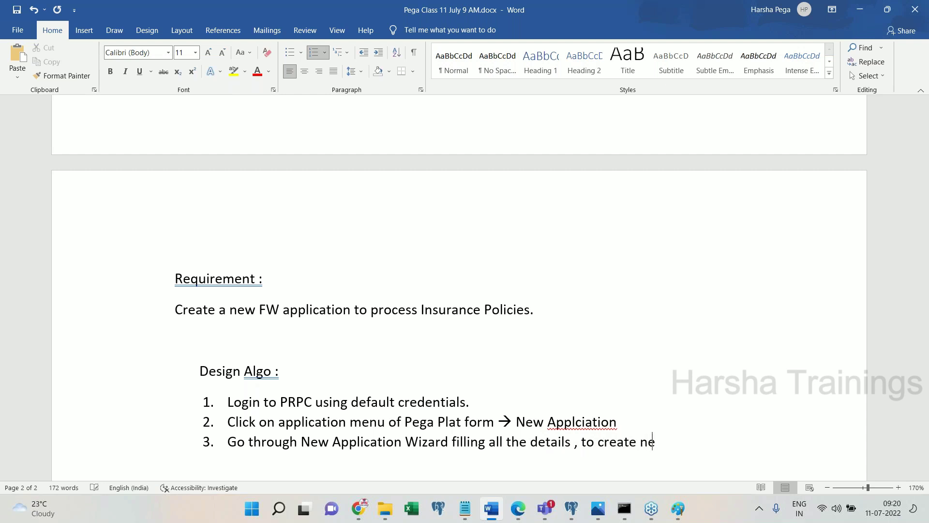
{"action": "type", "text": "w application."}
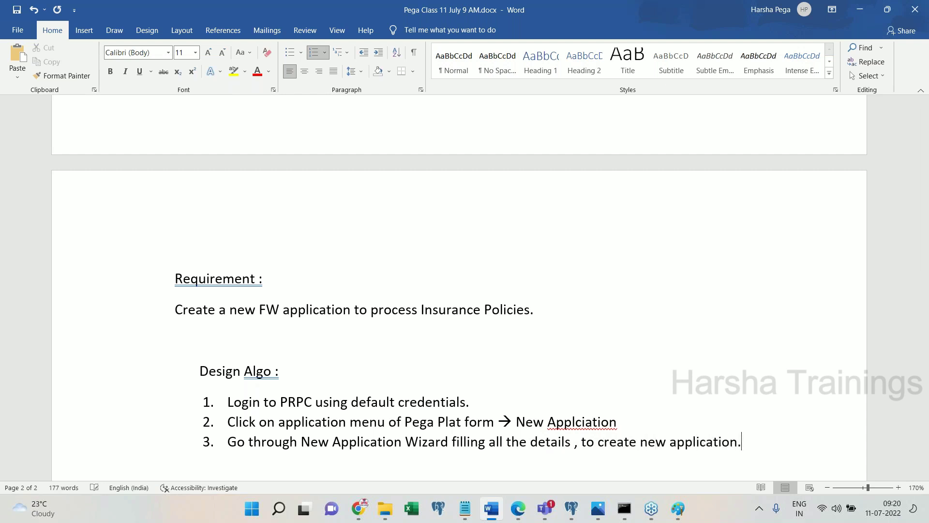
{"action": "left_click", "coordinate": [575, 422]}
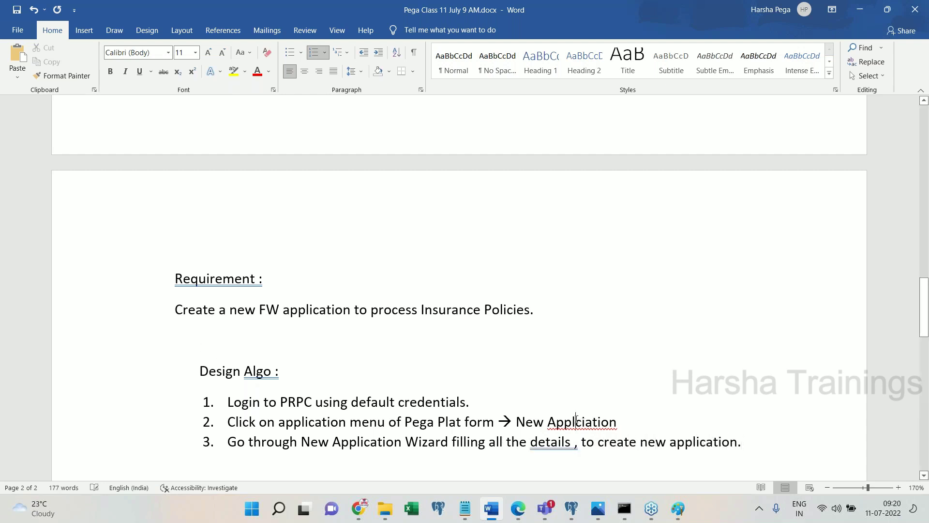
{"action": "type", "text": "i"}
{"action": "left_click", "coordinate": [736, 467]}
{"action": "left_click", "coordinate": [759, 460]}
{"action": "key", "text": "Return"}
{"action": "key", "text": "Return"}
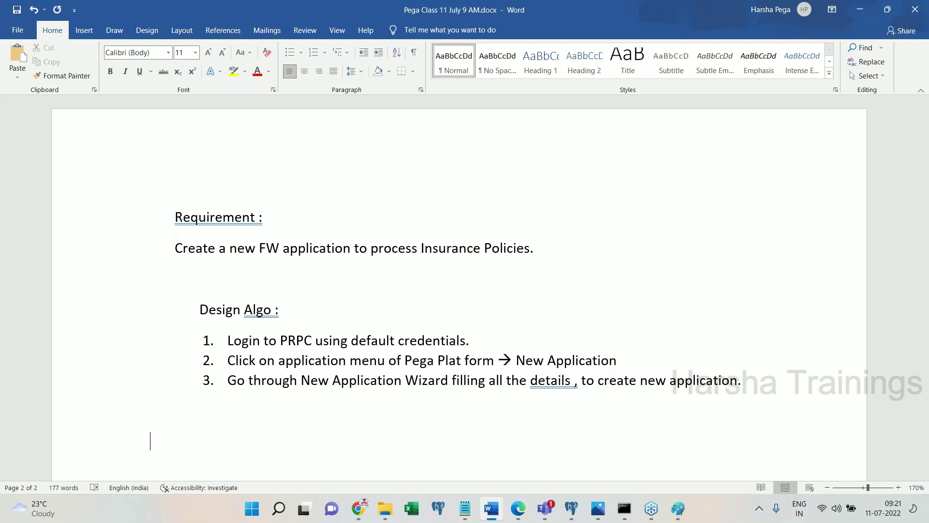
- Add an indented 'Design :' heading on its own line below the Design Algo steps
{"action": "key", "text": "Tab"}
{"action": "type", "text": "Design :"}
{"action": "key", "text": "Return"}
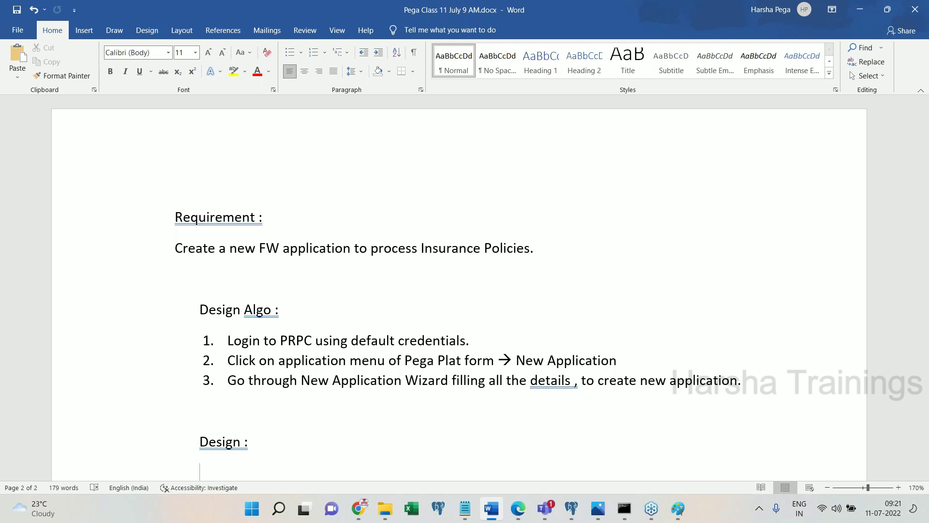
{"action": "left_click", "coordinate": [518, 508]}
- Log off Dev Studio and enter the administrator user name on the login page
{"action": "left_click", "coordinate": [21, 458]}
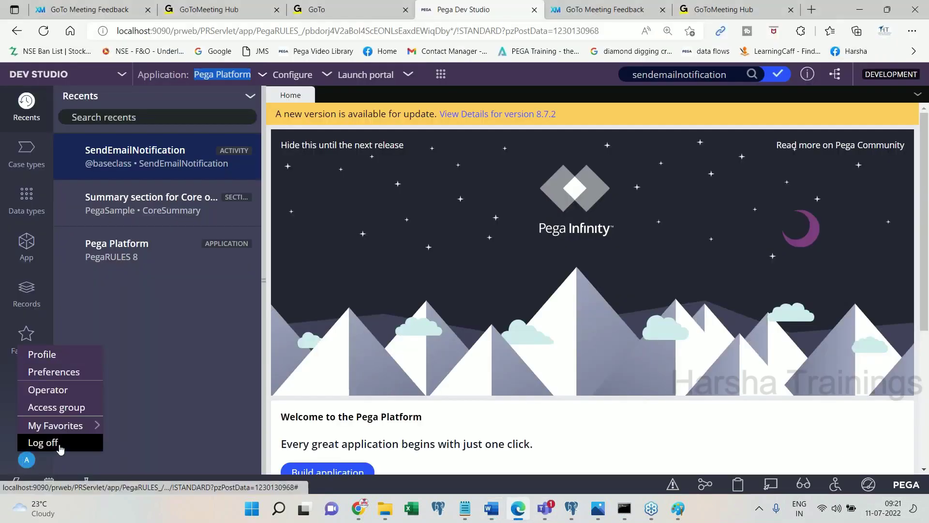
{"action": "left_click", "coordinate": [42, 441]}
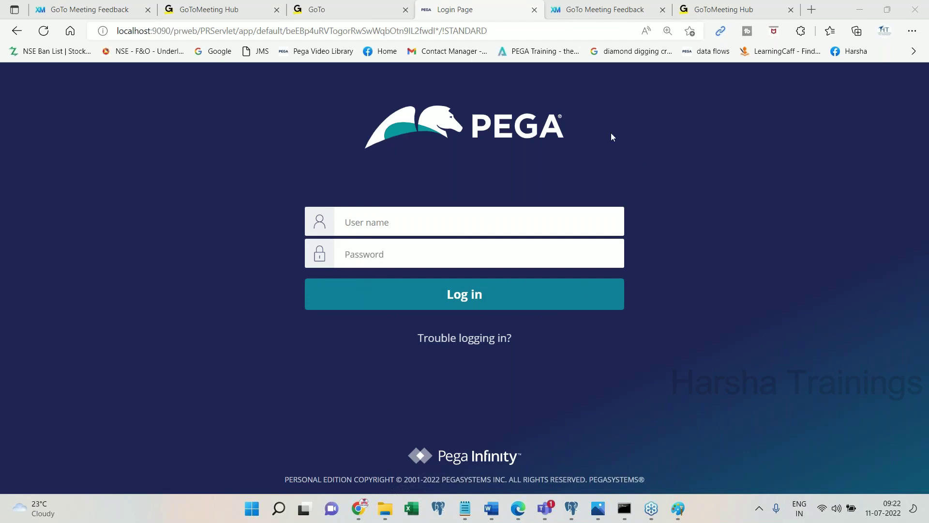
{"action": "left_click", "coordinate": [419, 224]}
{"action": "key", "text": "Tab"}
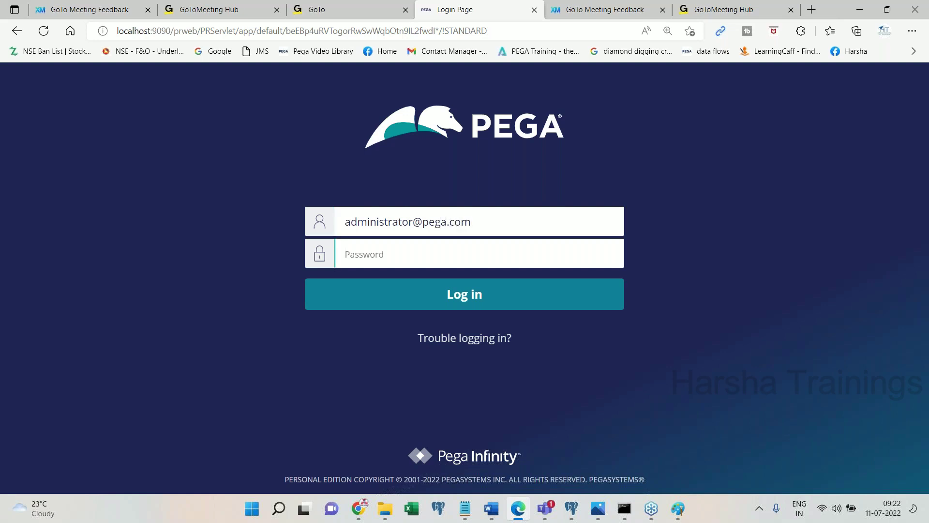
- Enter the default administrator password and sign back in
{"action": "type", "text": "install"}
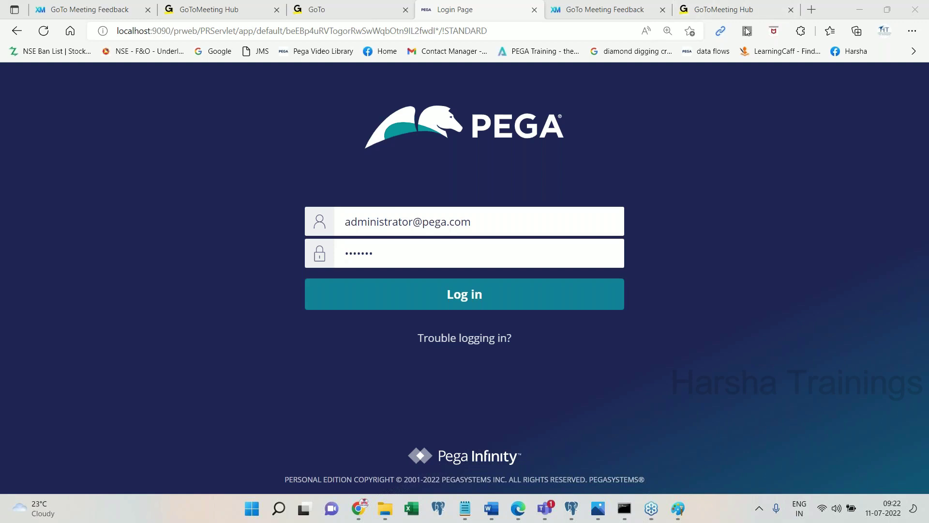
{"action": "left_click", "coordinate": [445, 263]}
{"action": "key", "text": "ctrl+a"}
{"action": "type", "text": "*******"}
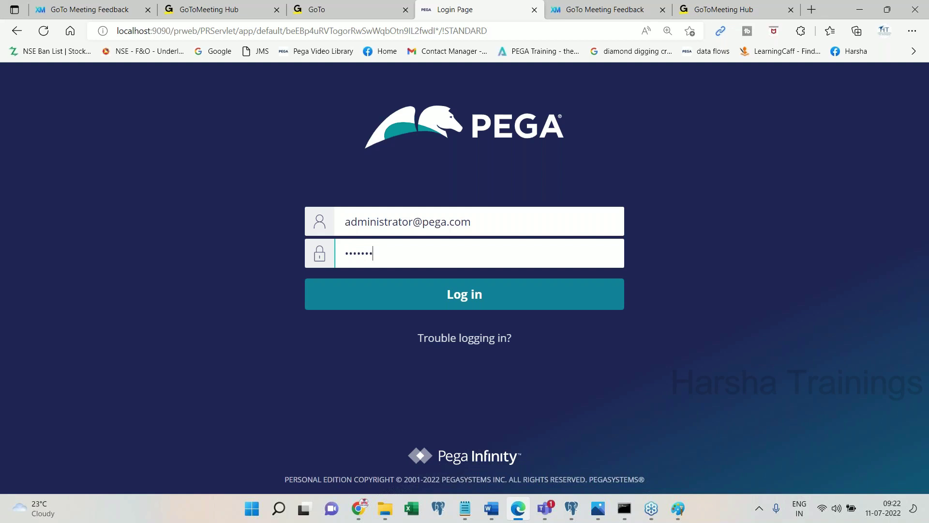
{"action": "left_click", "coordinate": [518, 509]}
{"action": "left_click", "coordinate": [518, 509]}
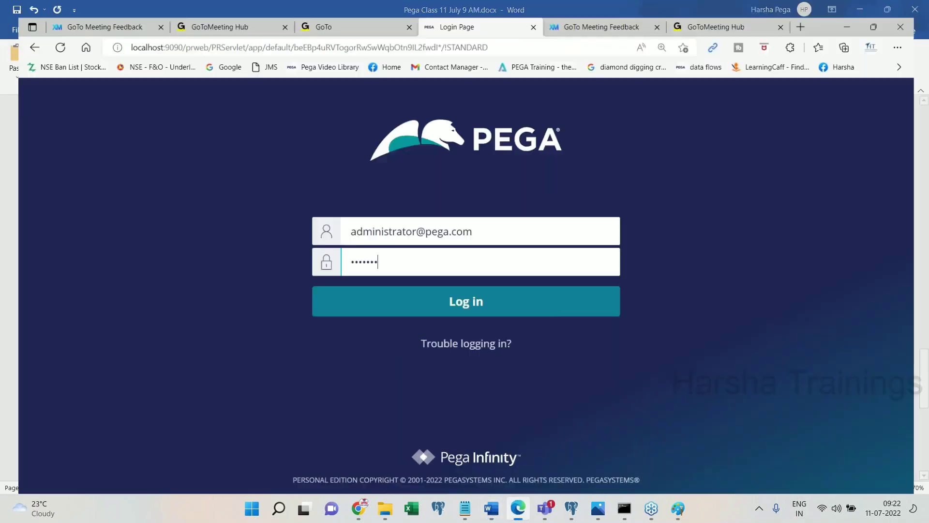
{"action": "key", "text": "Return"}
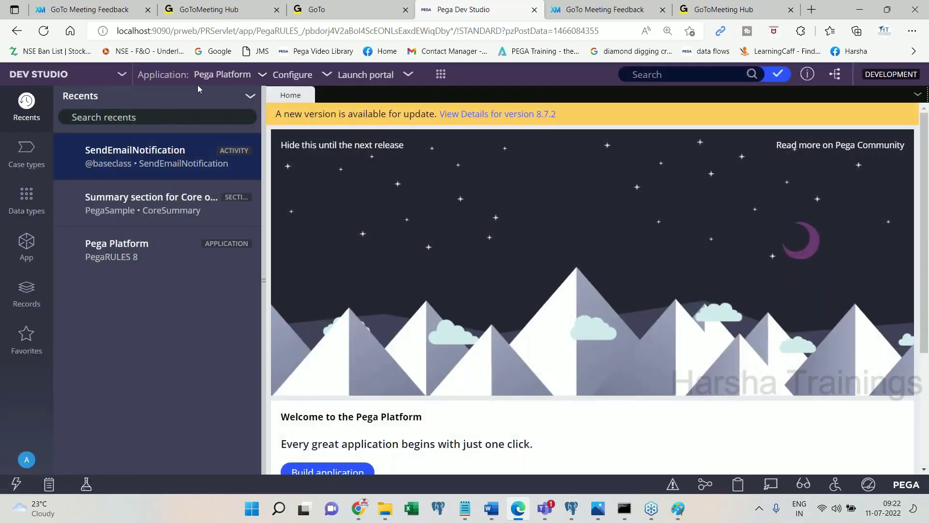
- Open the Pega Platform application menu from the Dev Studio header
{"action": "left_click_drag", "start_coordinate": [195, 74], "coordinate": [252, 74]}
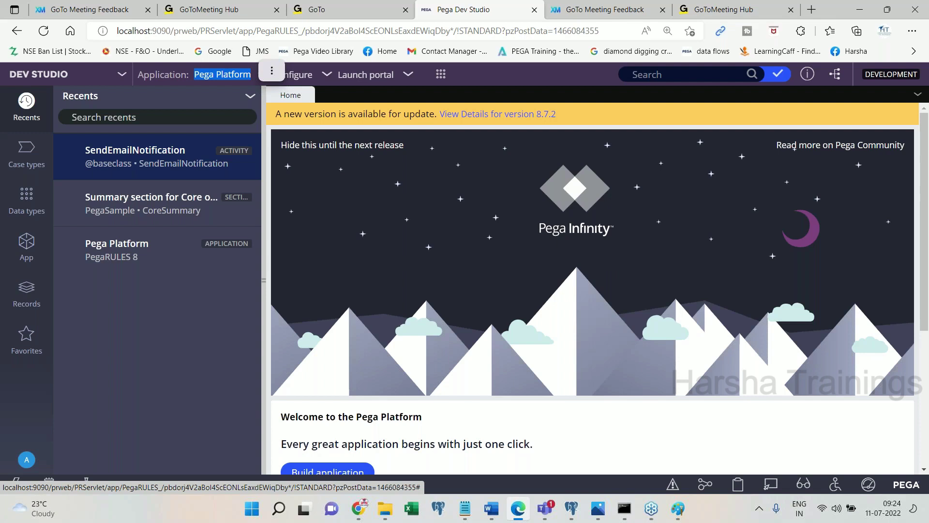
{"action": "left_click", "coordinate": [232, 74]}
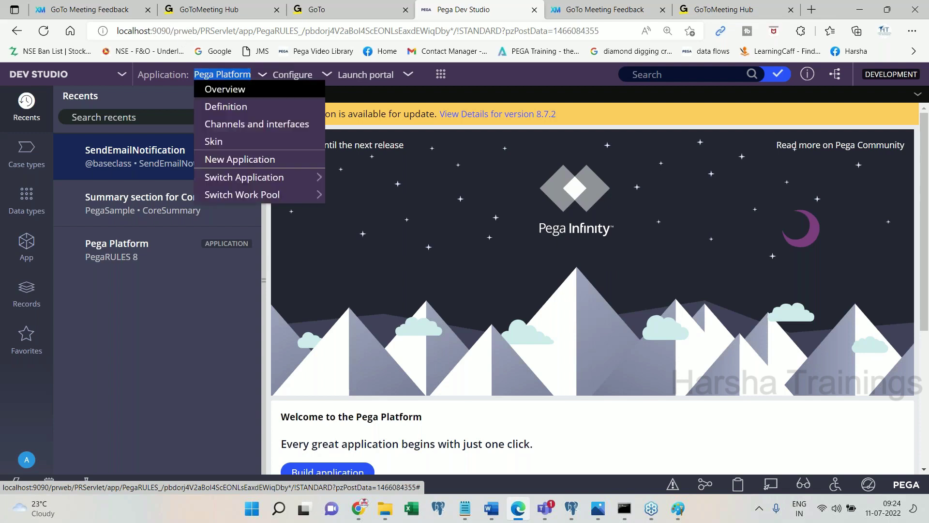
{"action": "left_click", "coordinate": [225, 106]}
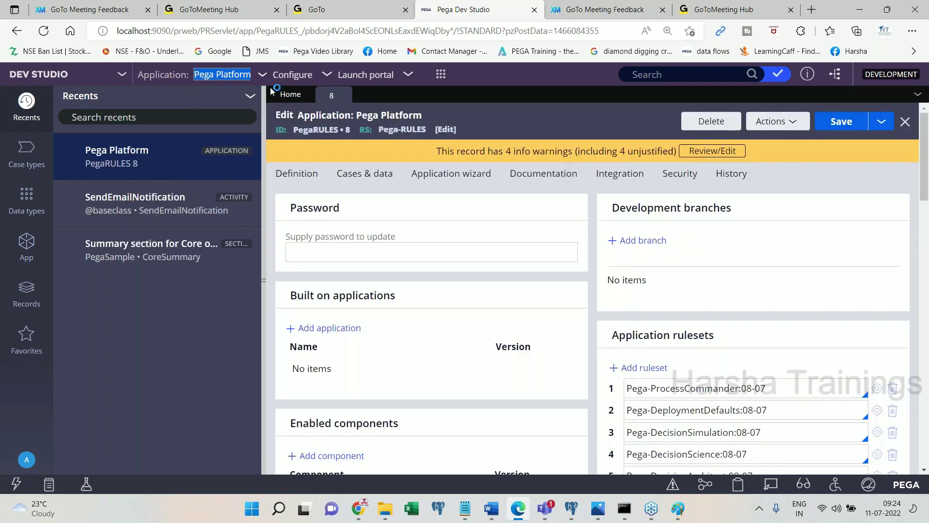
{"action": "double_click", "coordinate": [318, 135]}
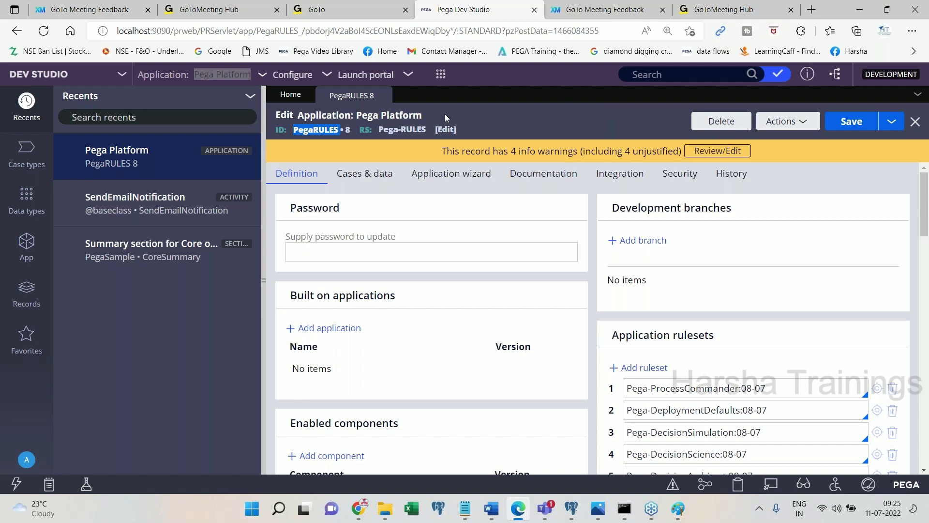
{"action": "left_click", "coordinate": [382, 95]}
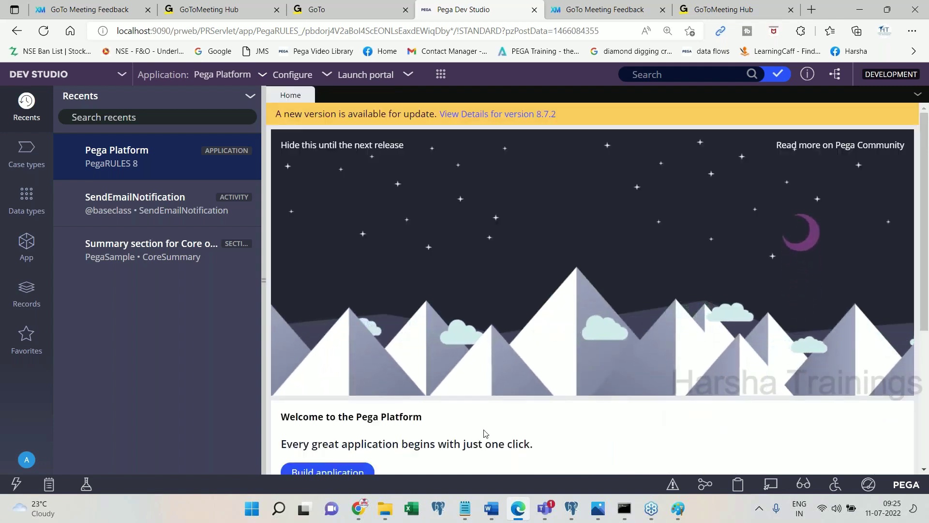
- Add the caption 'On top left click on application menu -> New Application', fixing the typo
{"action": "left_click", "coordinate": [491, 508]}
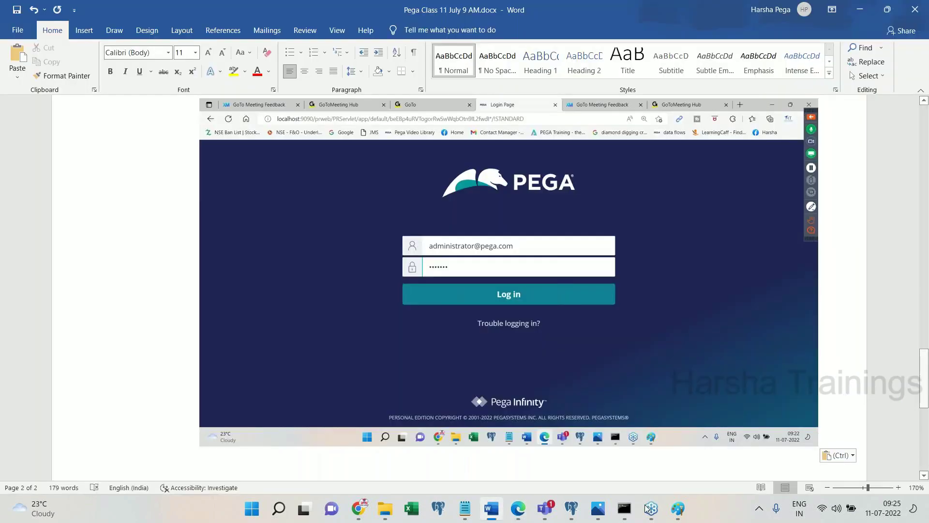
{"action": "left_click", "coordinate": [517, 514]}
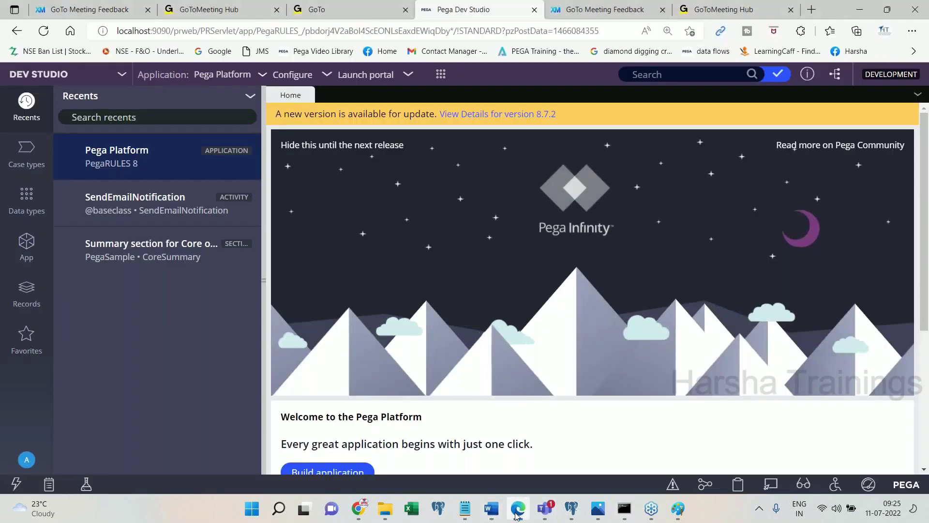
{"action": "left_click", "coordinate": [517, 514]}
{"action": "type", "text": "On top left click on application menu -> New Appliaction"}
{"action": "key", "text": "Return"}
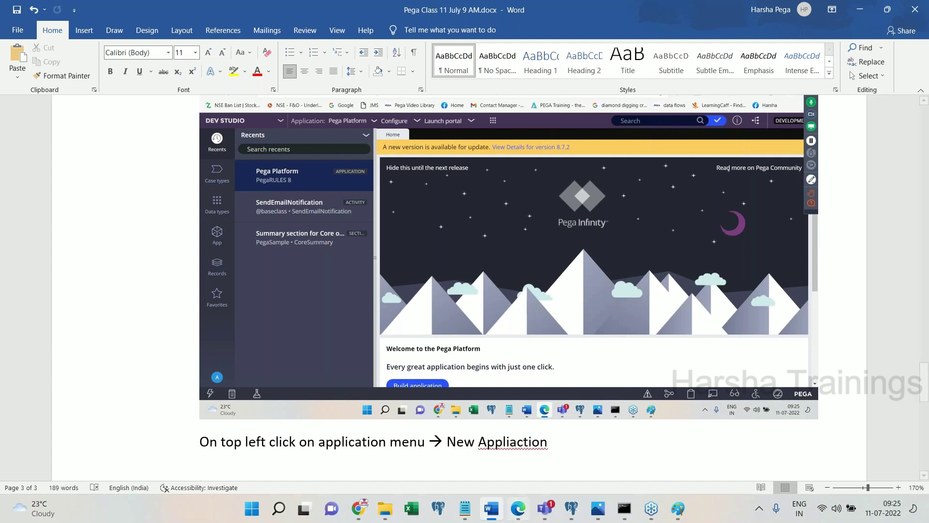
{"action": "double_click", "coordinate": [510, 440]}
{"action": "type", "text": "Application"}
{"action": "key", "text": "Down"}
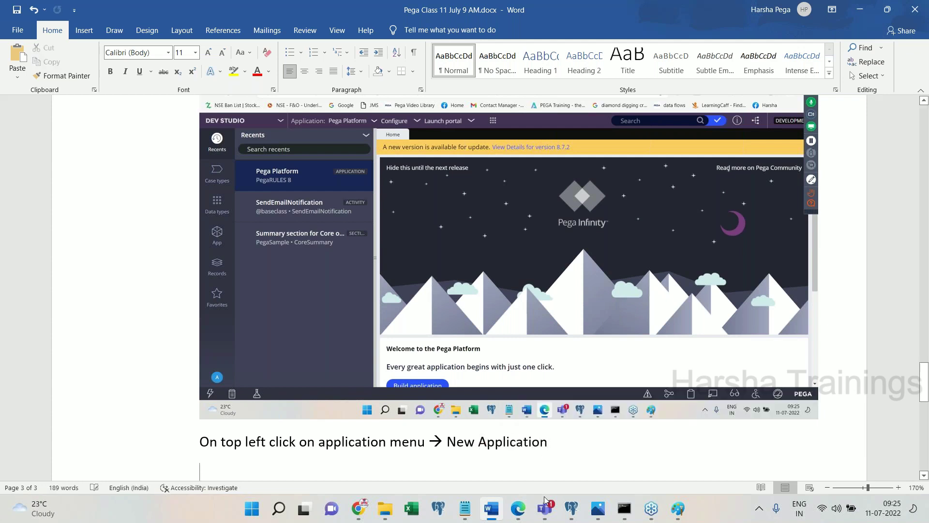
- Choose New Application from the Pega Platform menu and paste the open-menu screenshot into Word
{"action": "left_click", "coordinate": [518, 508]}
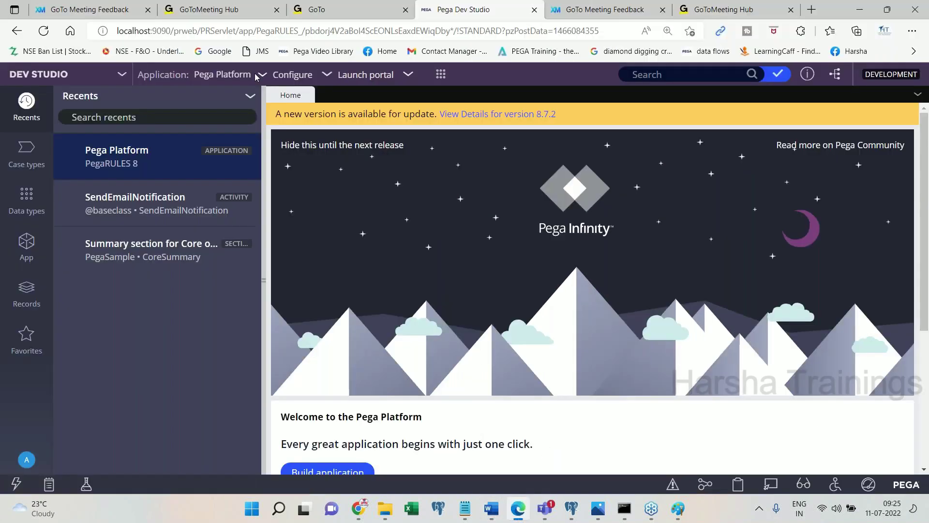
{"action": "left_click", "coordinate": [243, 76]}
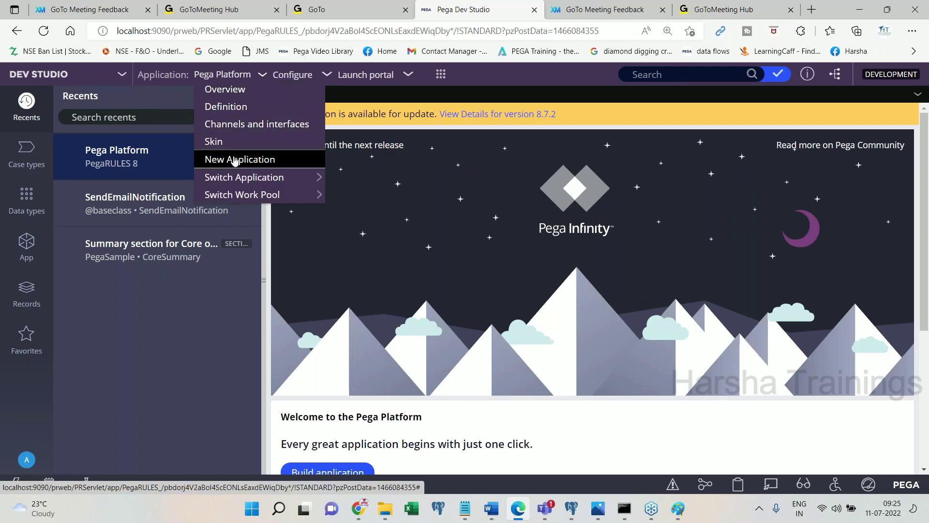
{"action": "left_click", "coordinate": [235, 160]}
{"action": "left_click", "coordinate": [491, 508]}
{"action": "key", "text": "Return"}
{"action": "key", "text": "ctrl+v"}
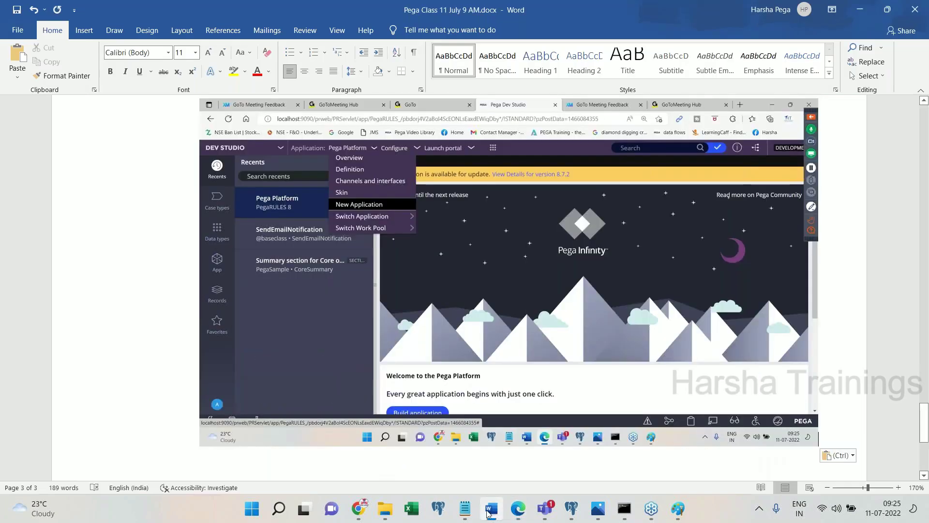
{"action": "left_click", "coordinate": [489, 511]}
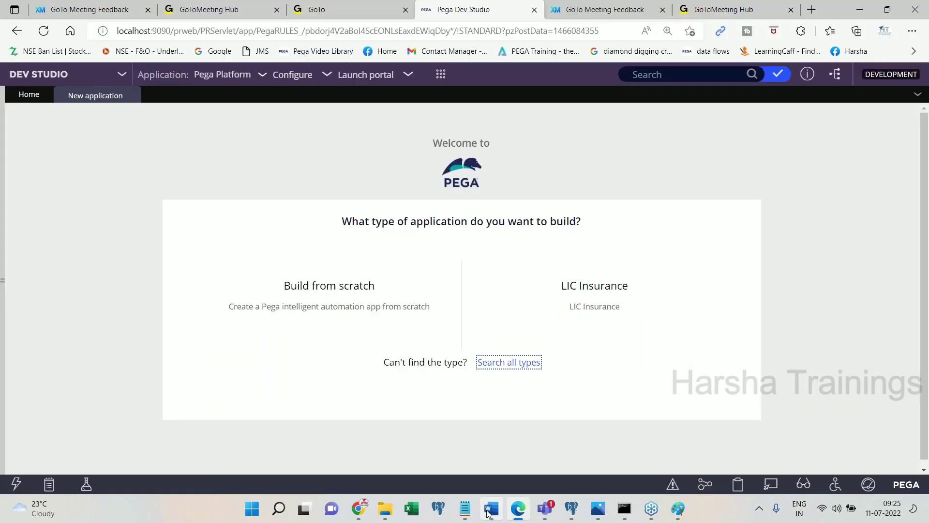
- Capture the New Application page and paste the screenshot into the Word notes
{"action": "key", "text": "Print"}
{"action": "left_click", "coordinate": [489, 511]}
{"action": "key", "text": "ctrl+v"}
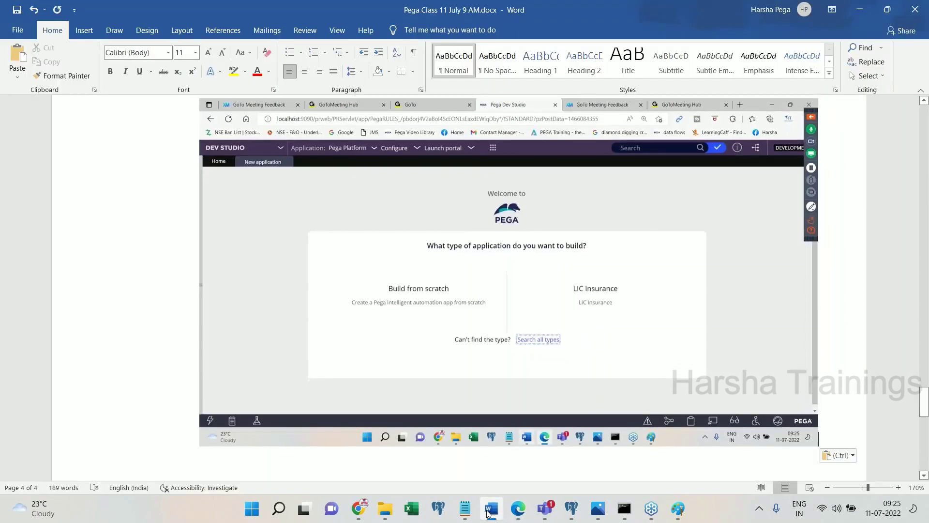
{"action": "left_click", "coordinate": [489, 512]}
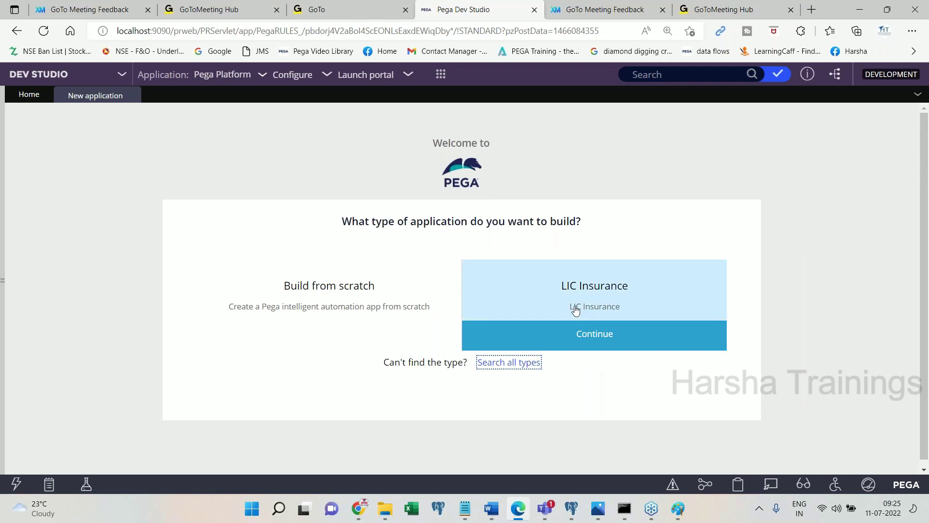
- Add the caption 'Click on Build From Scratch' to the Word notes
{"action": "mouse_move", "coordinate": [343, 318]}
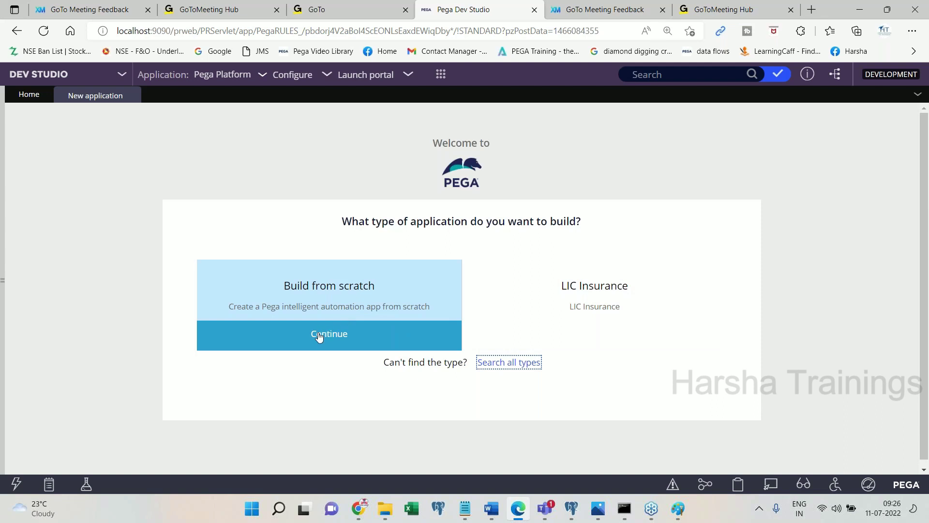
{"action": "left_click", "coordinate": [496, 508]}
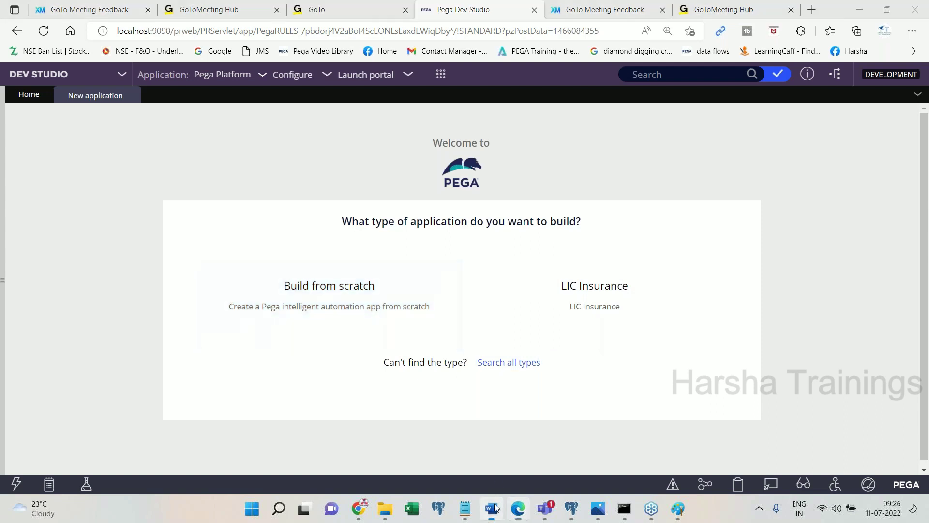
{"action": "type", "text": "Clickon"}
{"action": "key", "text": "BackSpace"}
{"action": "key", "text": "BackSpace"}
{"action": "type", "text": "on Build From "}
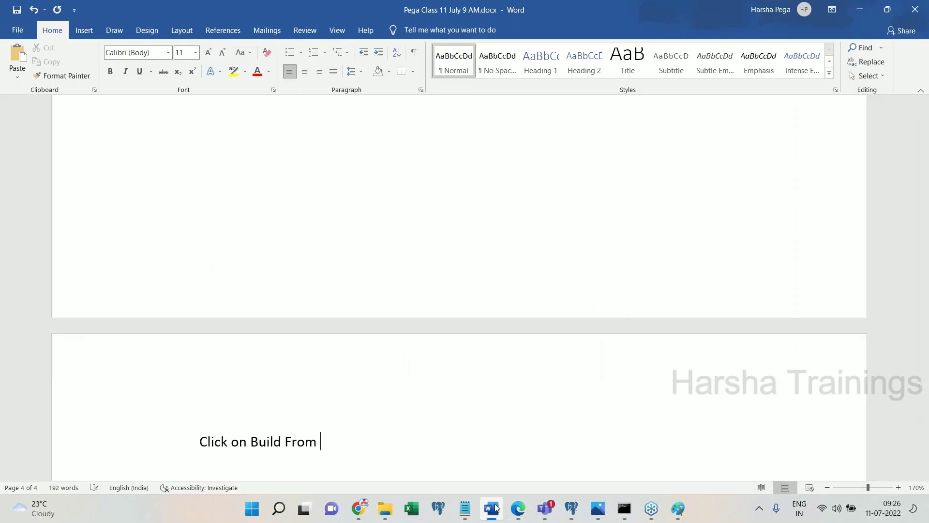
{"action": "type", "text": "Scratch"}
{"action": "left_click", "coordinate": [495, 508]}
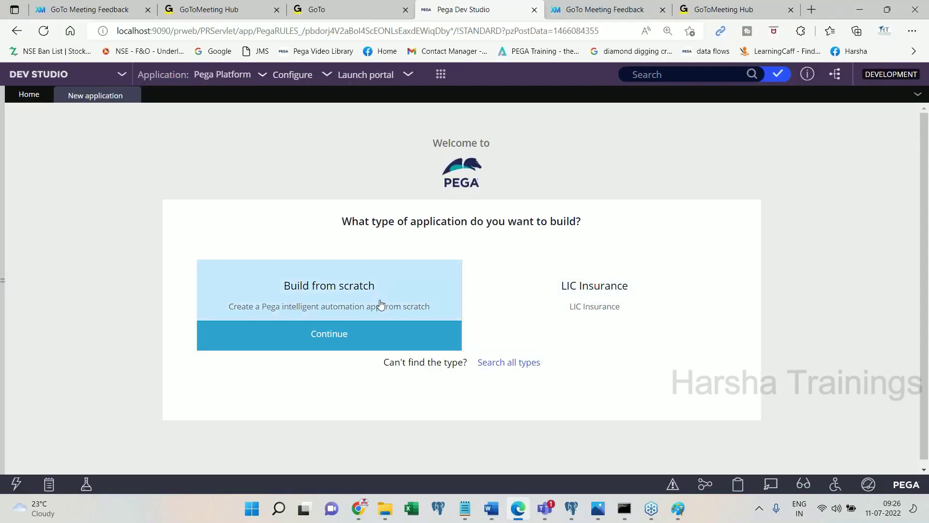
- Continue with Build from scratch and paste a screenshot of the experience-type page into Word
{"action": "left_click", "coordinate": [329, 333]}
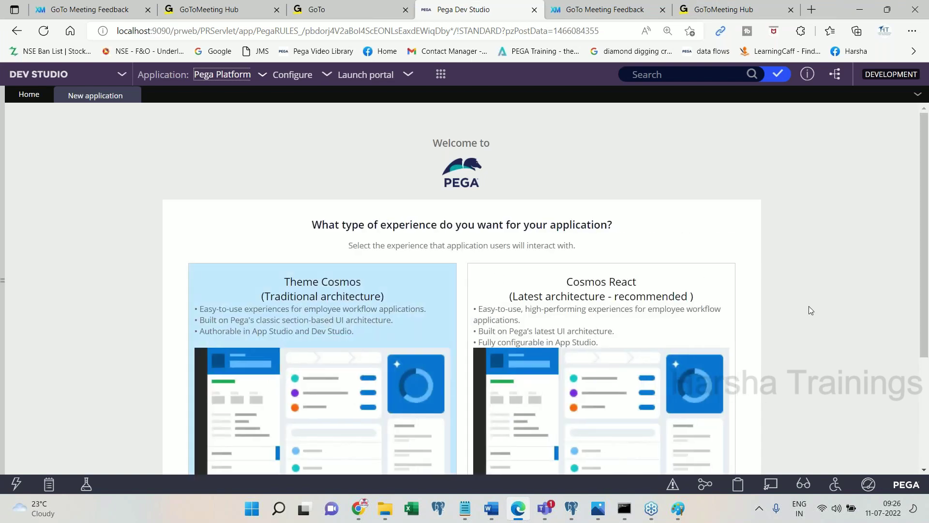
{"action": "left_click_drag", "start_coordinate": [922, 301], "coordinate": [927, 343]}
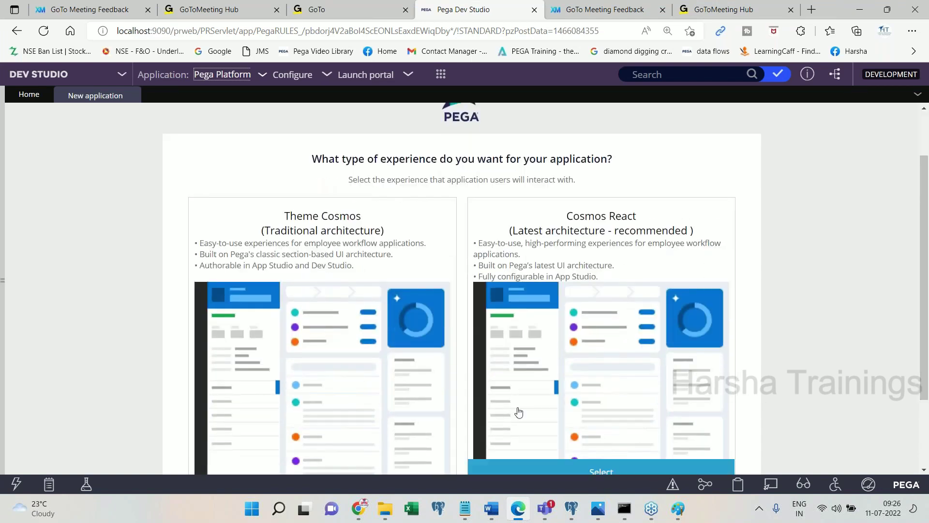
{"action": "key", "text": "Print"}
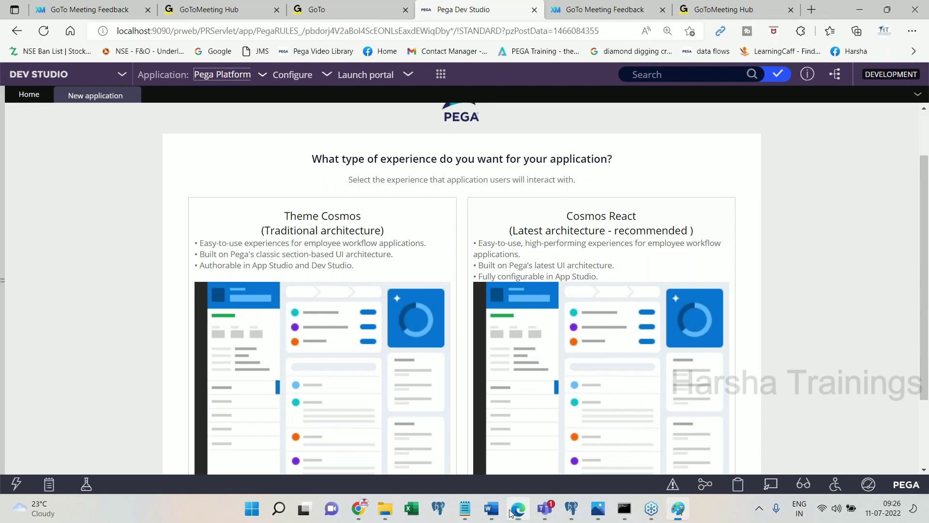
{"action": "key", "text": "alt+Tab"}
{"action": "key", "text": "ctrl+v"}
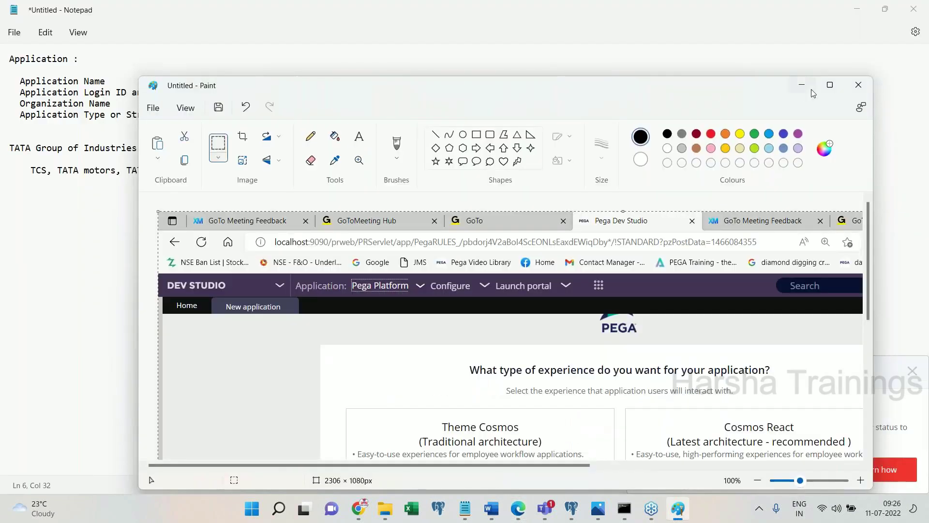
{"action": "key", "text": "alt+Tab"}
{"action": "left_click", "coordinate": [492, 514]}
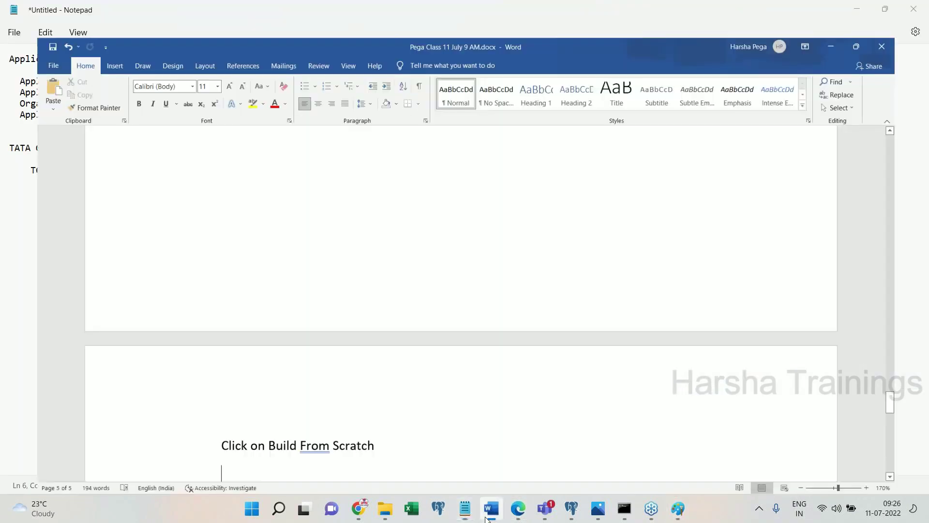
{"action": "key", "text": "ctrl+v"}
{"action": "left_click", "coordinate": [486, 515]}
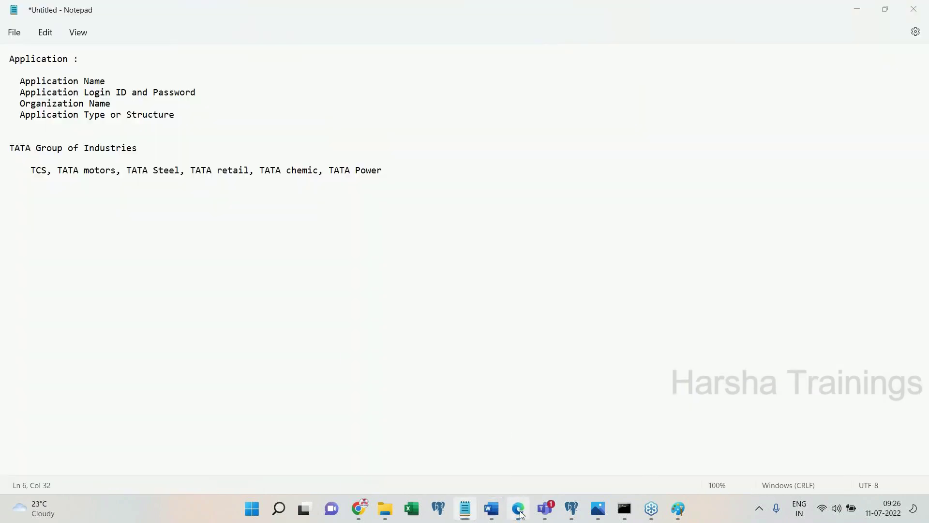
- Bring the Pega Dev Studio experience-type page back to the front from Edge
{"action": "mouse_move", "coordinate": [518, 509]}
{"action": "left_click", "coordinate": [532, 474]}
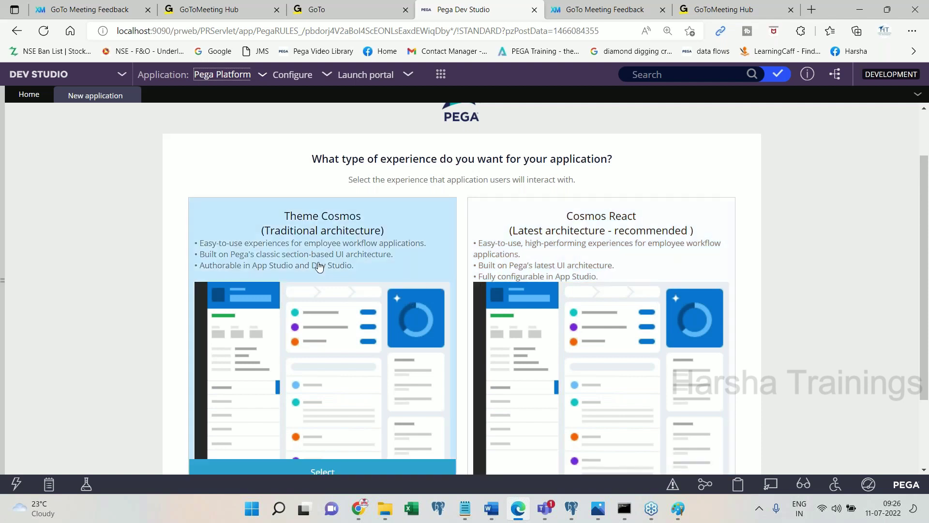
- Choose the Theme Cosmos traditional experience in Dev Studio
{"action": "left_click", "coordinate": [290, 243]}
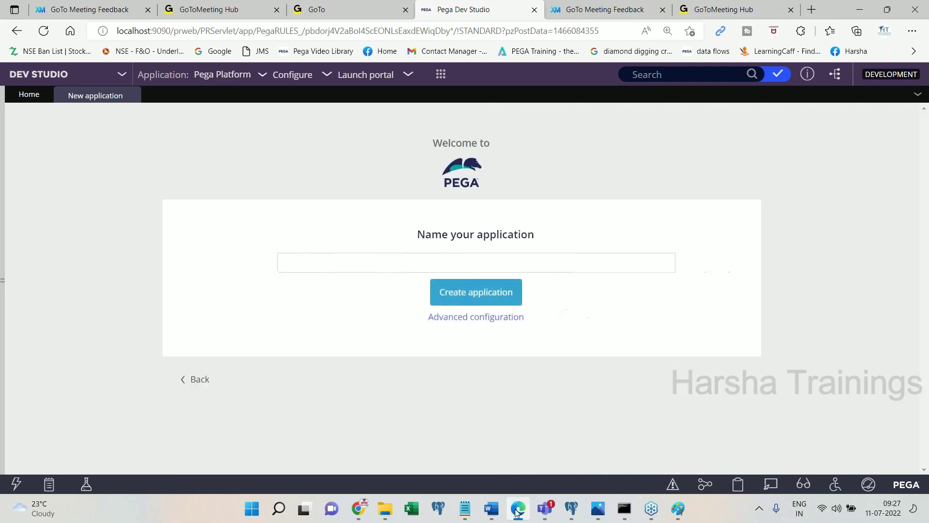
{"action": "left_click", "coordinate": [518, 512]}
{"action": "left_click", "coordinate": [491, 509]}
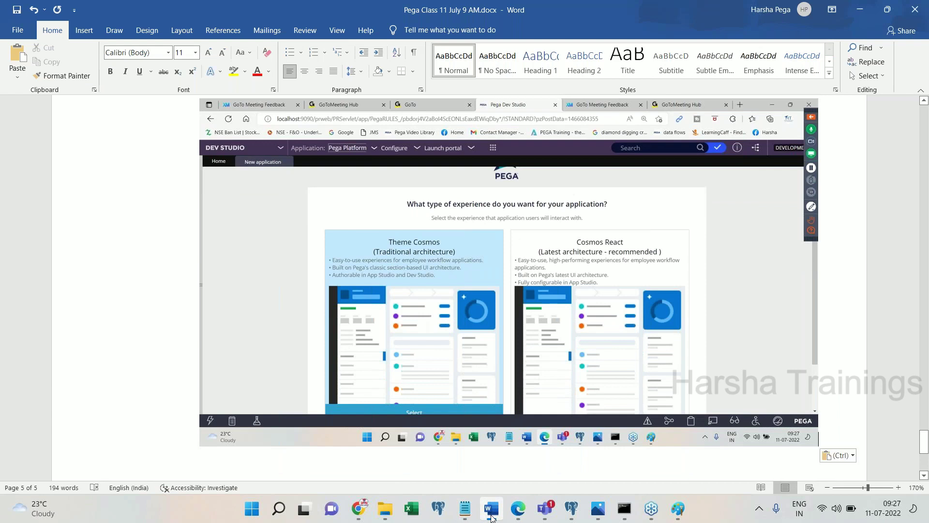
- Write the note 'Click on Traditional architecture' below the screenshot, correcting the misspelled 'Treditional'
{"action": "key", "text": "Return"}
{"action": "key", "text": "Return"}
{"action": "type", "text": "Click on Treditional Ar"}
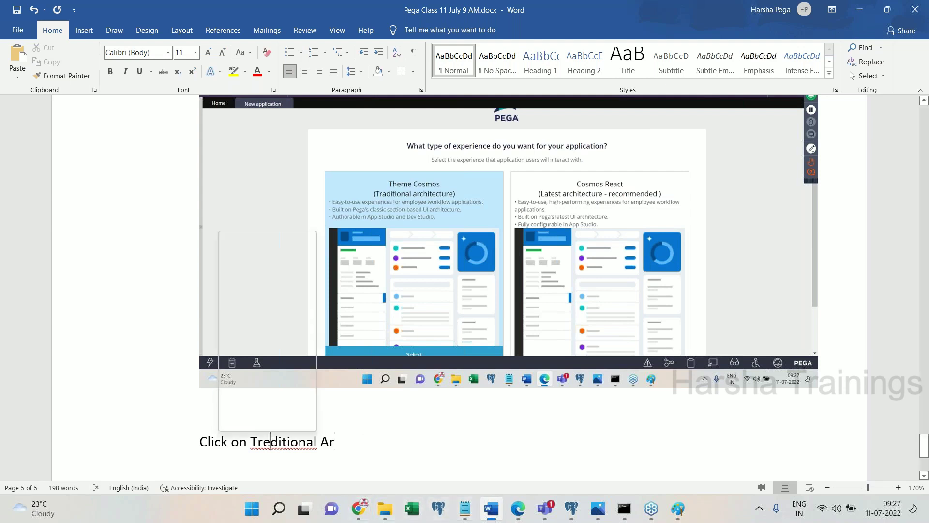
{"action": "left_click", "coordinate": [247, 241]}
{"action": "left_click", "coordinate": [353, 442]}
{"action": "key", "text": "BackSpace"}
{"action": "key", "text": "BackSpace"}
{"action": "key", "text": "BackSpace"}
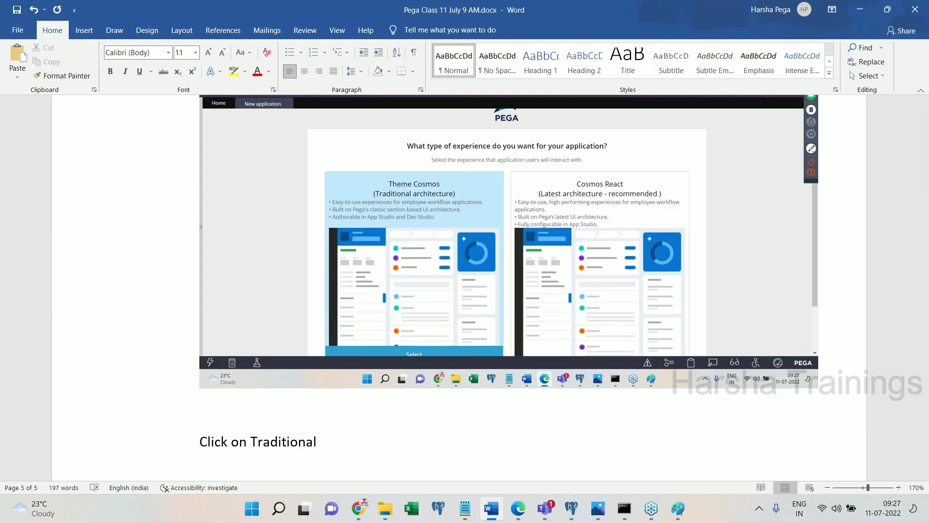
{"action": "type", "text": "architecture"}
{"action": "key", "text": "Return"}
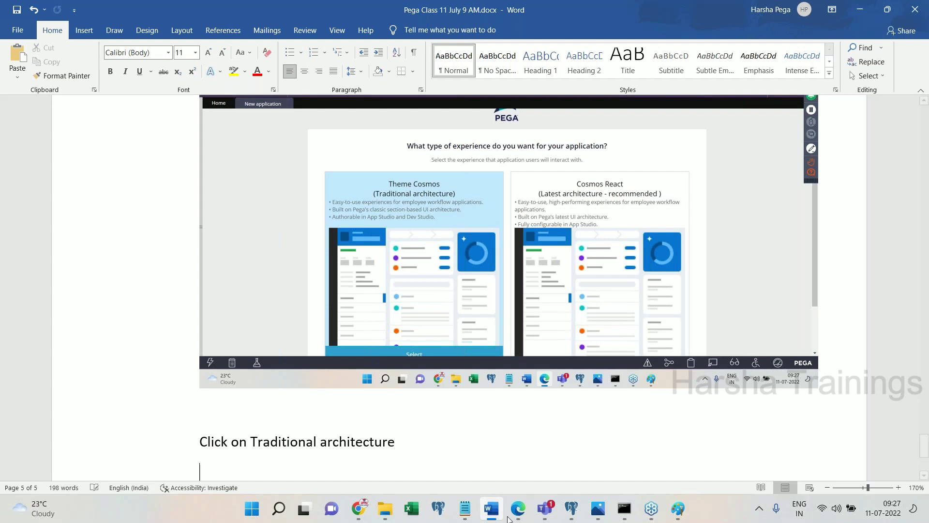
{"action": "left_click", "coordinate": [516, 511]}
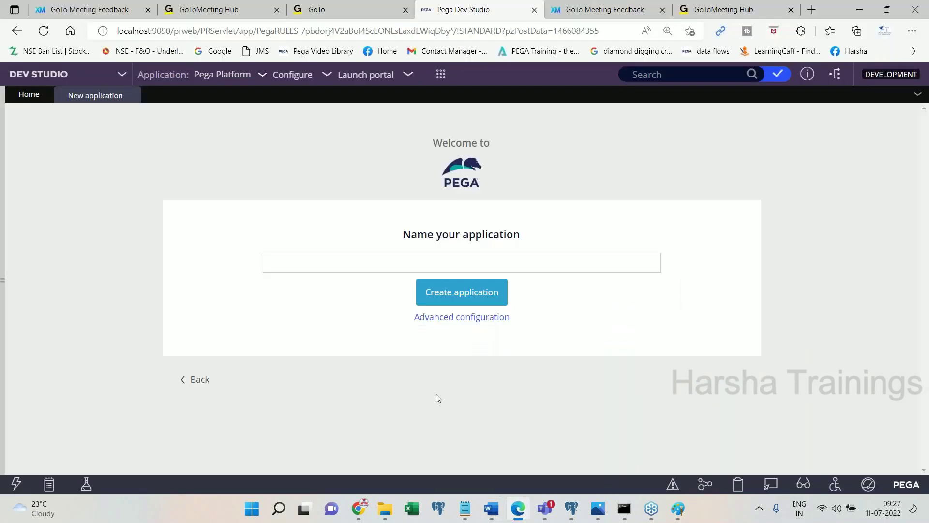
{"action": "left_click", "coordinate": [518, 512]}
{"action": "key", "text": "Return"}
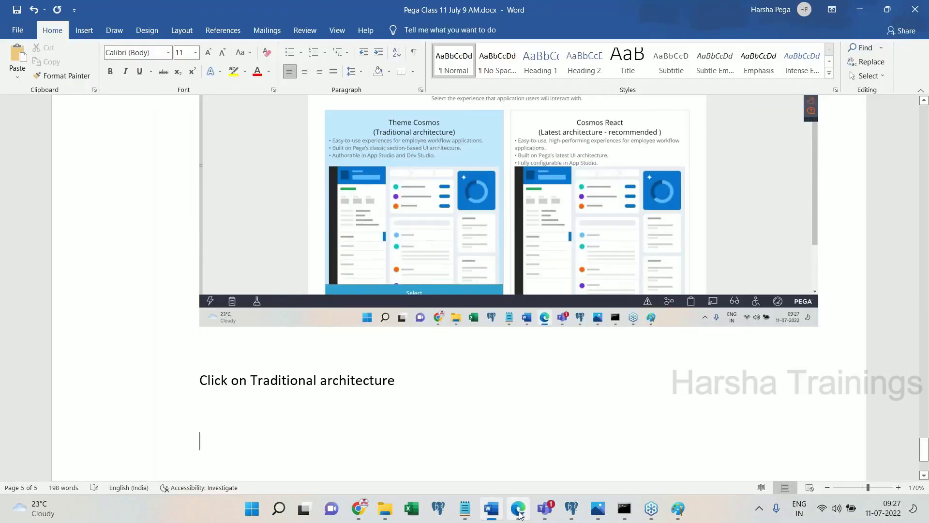
- Paste the naming-page screenshot into Word and enter 'SBI Insurance' as the application name
{"action": "key", "text": "ctrl+v"}
{"action": "left_click", "coordinate": [518, 508]}
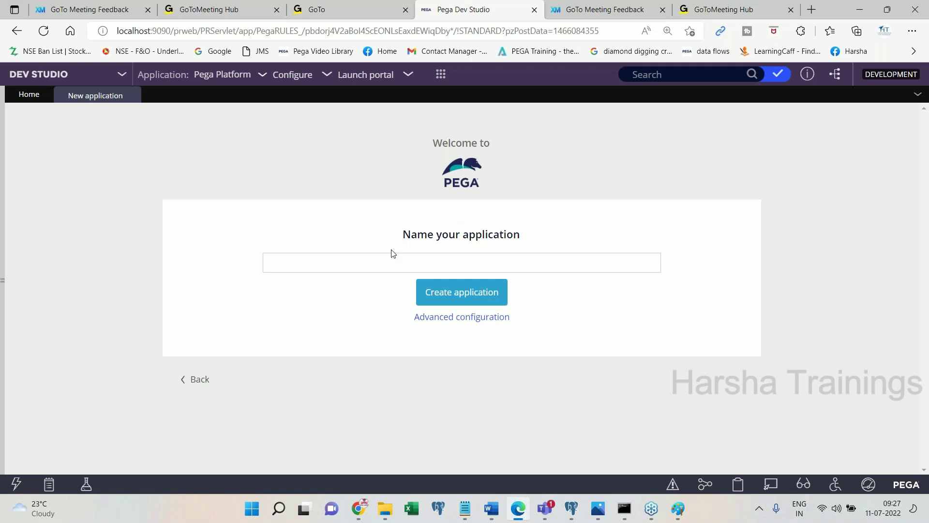
{"action": "left_click", "coordinate": [375, 265]}
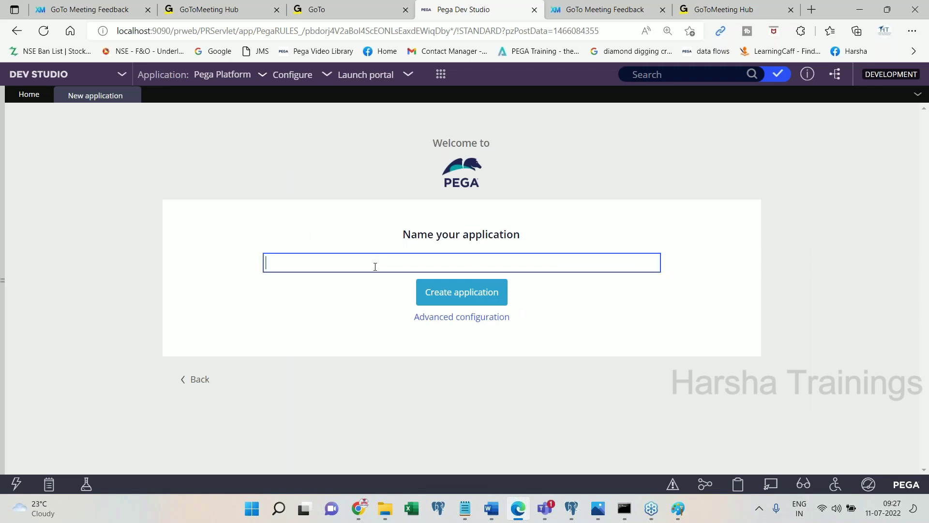
{"action": "type", "text": "SBI Insurance"}
{"action": "key", "text": "Tab"}
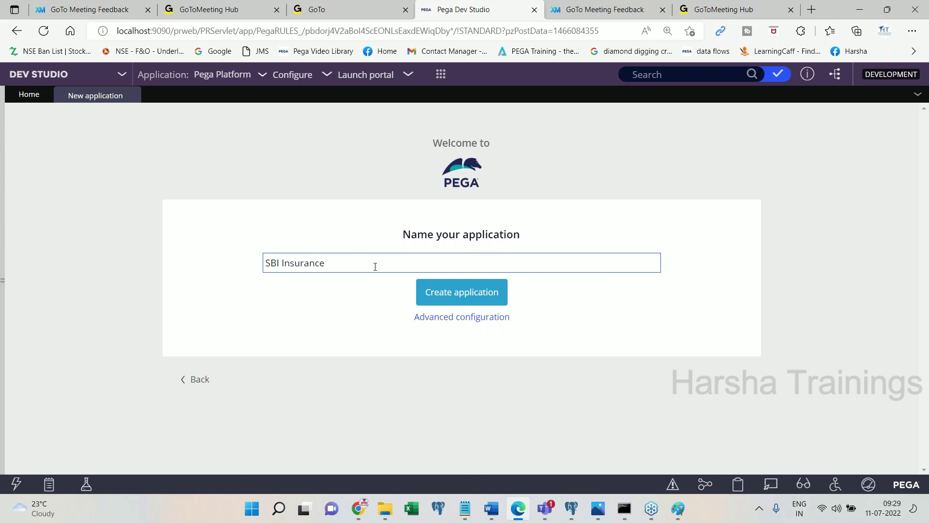
{"action": "left_click", "coordinate": [493, 515]}
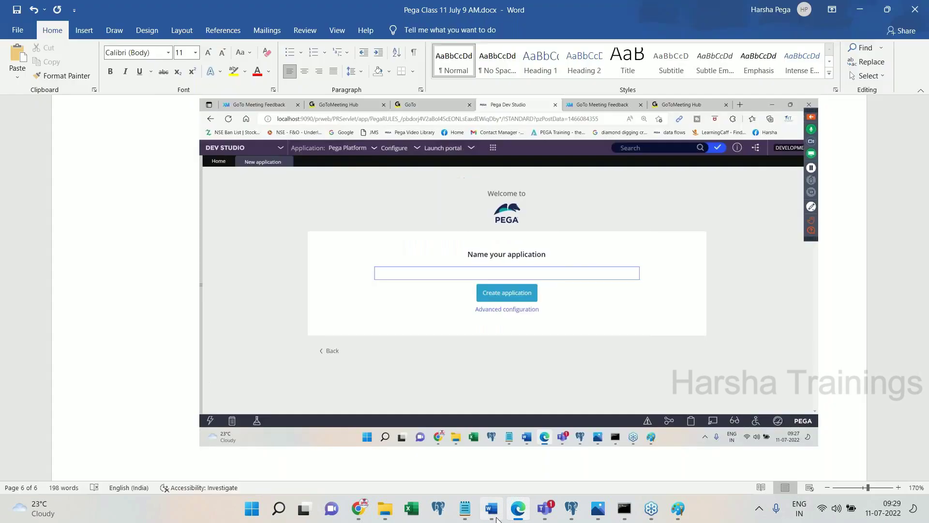
- Paste the SBI Insurance screenshot and add the caption 'Click on advanced configuration'
{"action": "key", "text": "ctrl+v"}
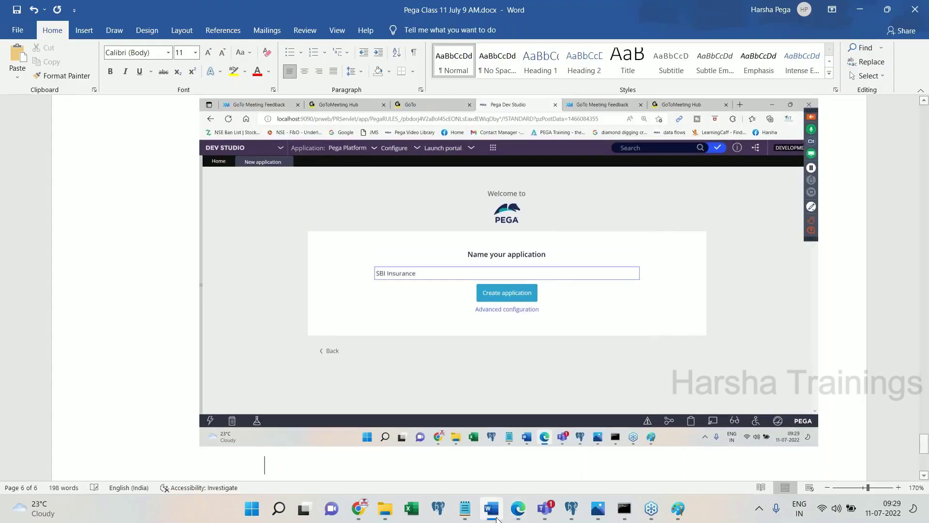
{"action": "key", "text": "Return"}
{"action": "type", "text": "Click on adf"}
{"action": "key", "text": "BackSpace"}
{"action": "type", "text": "vanced conf"}
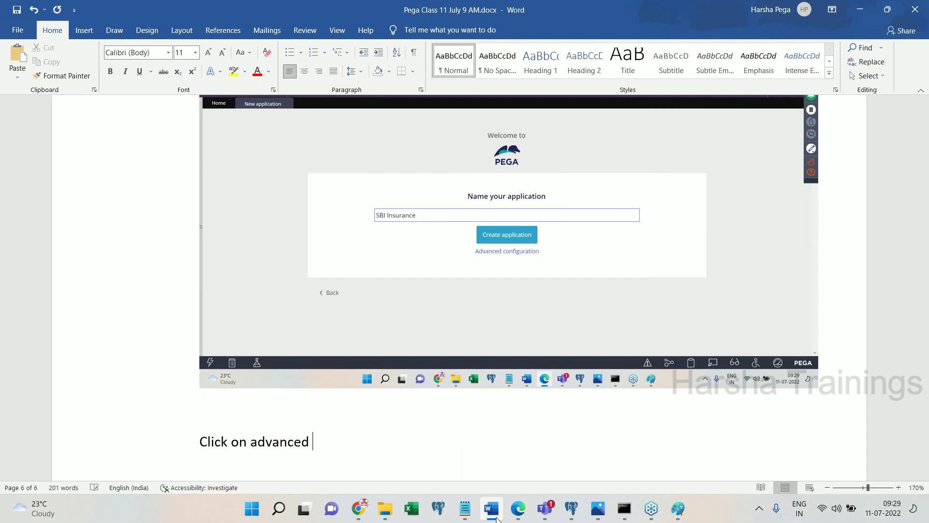
{"action": "type", "text": "iguration"}
{"action": "key", "text": "Return"}
{"action": "left_click", "coordinate": [518, 508]}
- Open Advanced configuration, review the Application structure option, then cancel the dialog
{"action": "left_click", "coordinate": [470, 317]}
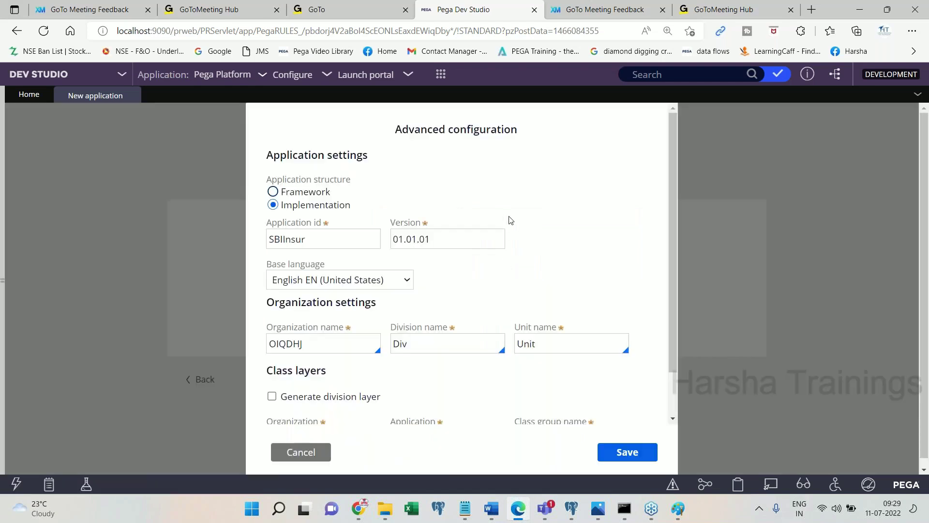
{"action": "left_click", "coordinate": [490, 510]}
{"action": "scroll", "coordinate": [513, 211], "scroll_direction": "down", "scroll_amount": 5}
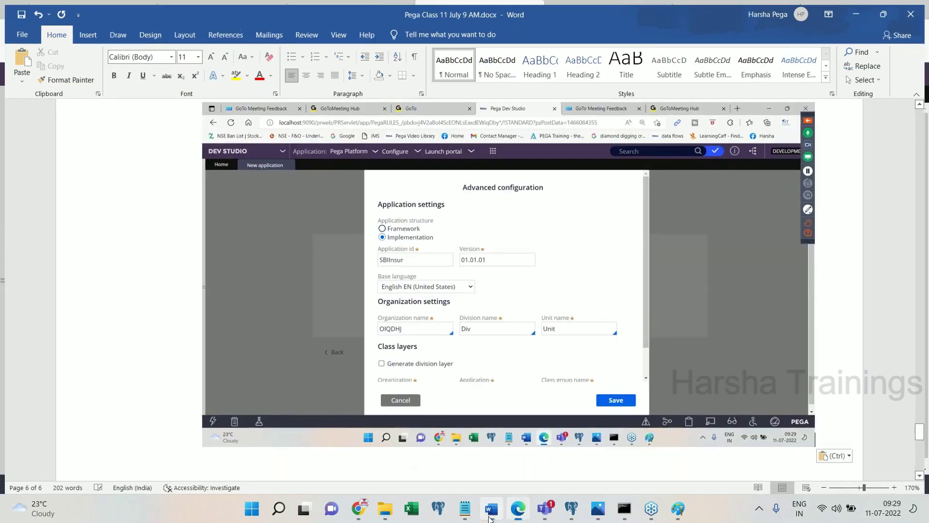
{"action": "key", "text": "alt+Tab"}
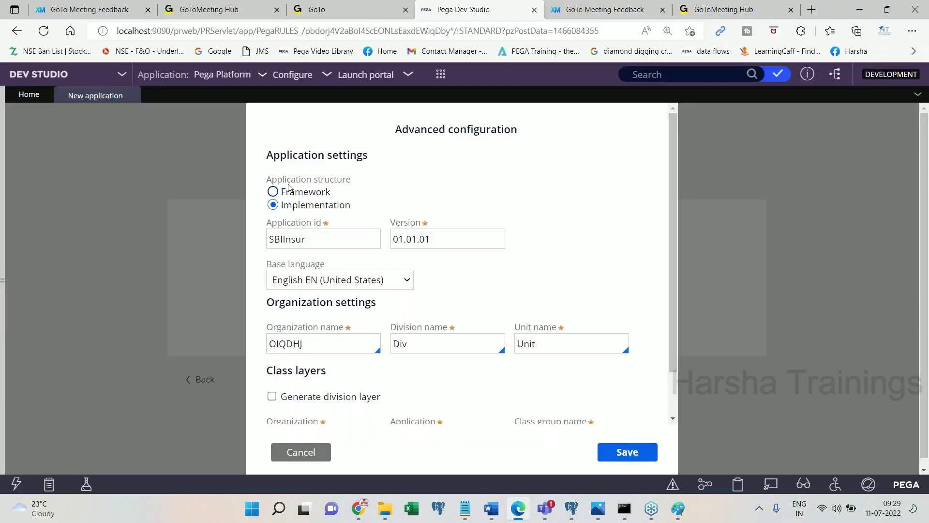
{"action": "left_click_drag", "start_coordinate": [266, 180], "coordinate": [359, 186]}
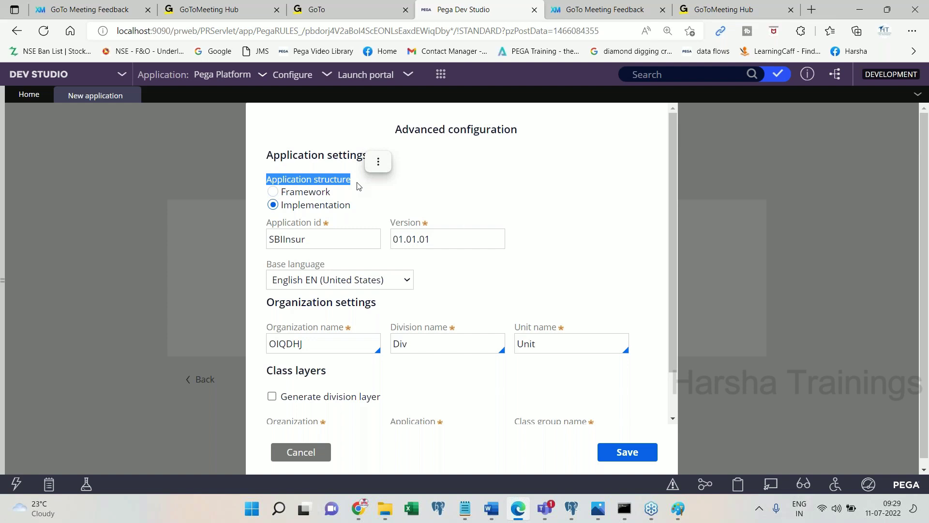
{"action": "left_click", "coordinate": [295, 455]}
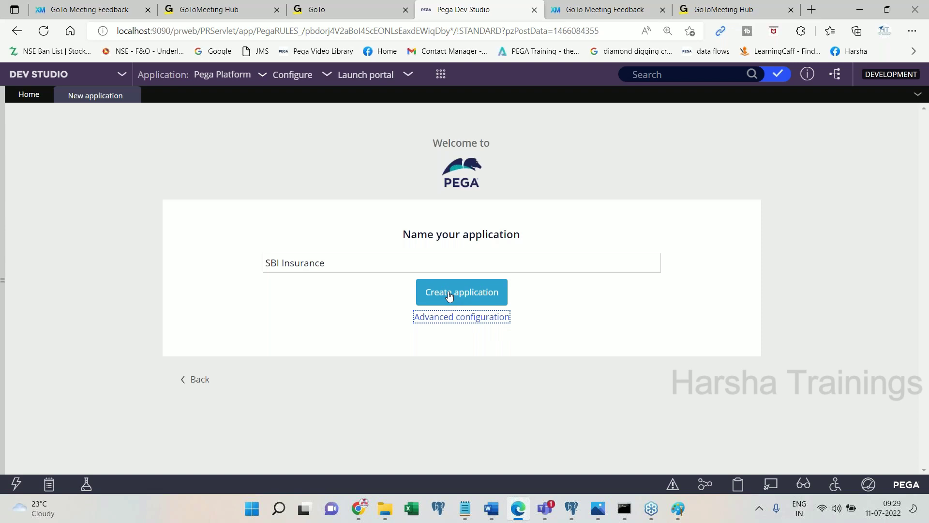
- Reopen Advanced configuration and note in Word 'Choose the Application structure to be FW'
{"action": "left_click", "coordinate": [472, 317]}
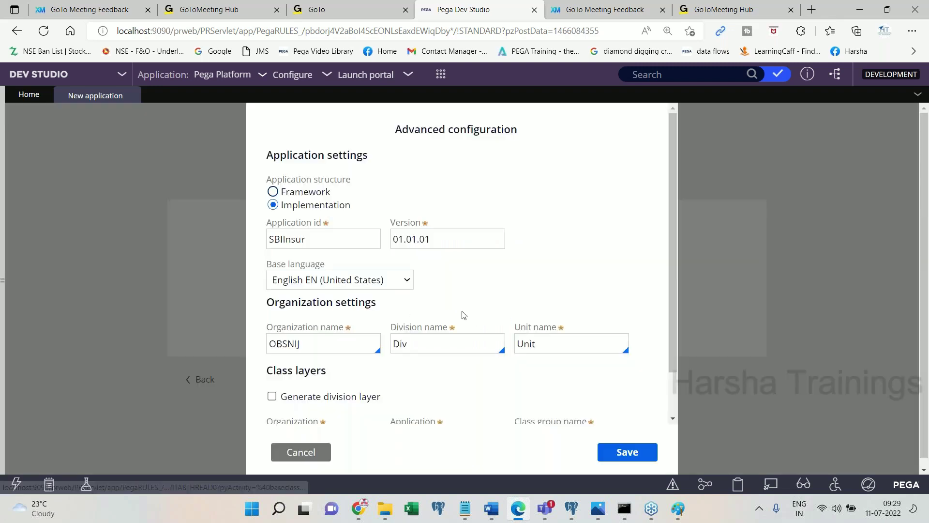
{"action": "left_click_drag", "start_coordinate": [352, 180], "coordinate": [260, 184]}
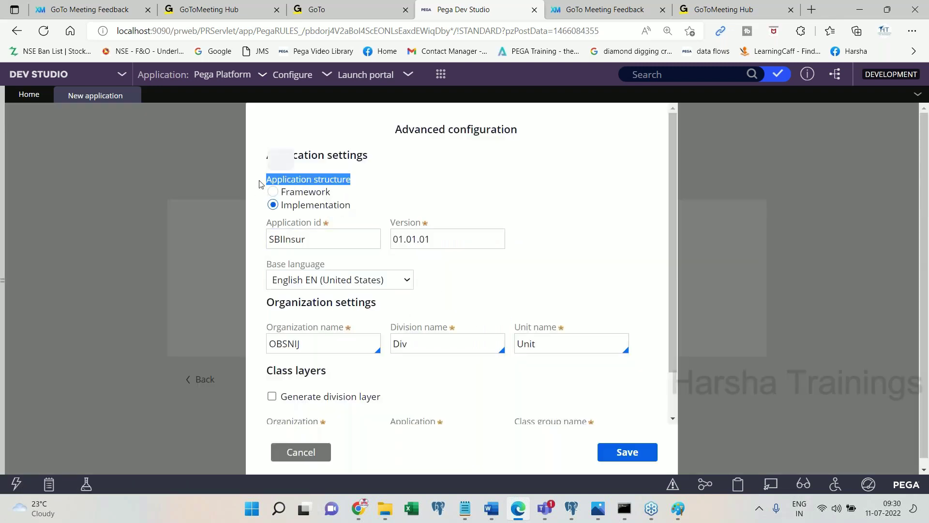
{"action": "left_click", "coordinate": [494, 509]}
{"action": "type", "text": "Choose the "}
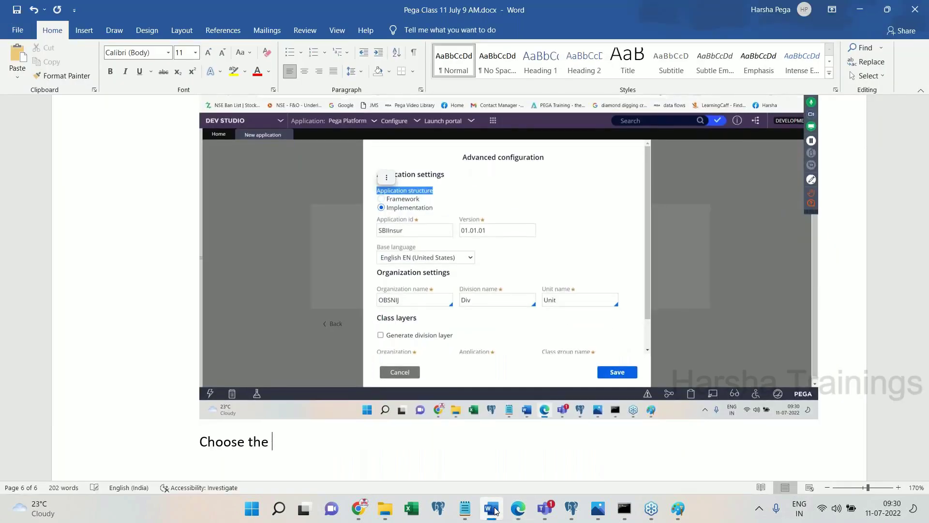
{"action": "type", "text": "Applciation str"}
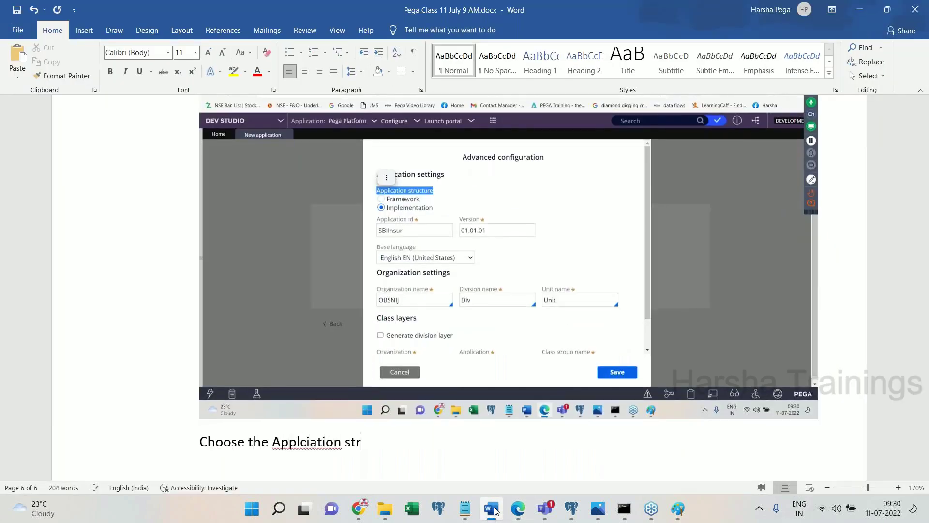
{"action": "key", "text": "BackSpace"}
{"action": "key", "text": "BackSpace"}
{"action": "key", "text": "BackSpace"}
{"action": "key", "text": "BackSpace"}
{"action": "key", "text": "BackSpace"}
{"action": "key", "text": "BackSpace"}
{"action": "key", "text": "BackSpace"}
{"action": "key", "text": "BackSpace"}
{"action": "key", "text": "BackSpace"}
{"action": "key", "text": "BackSpace"}
{"action": "type", "text": "icatio"}
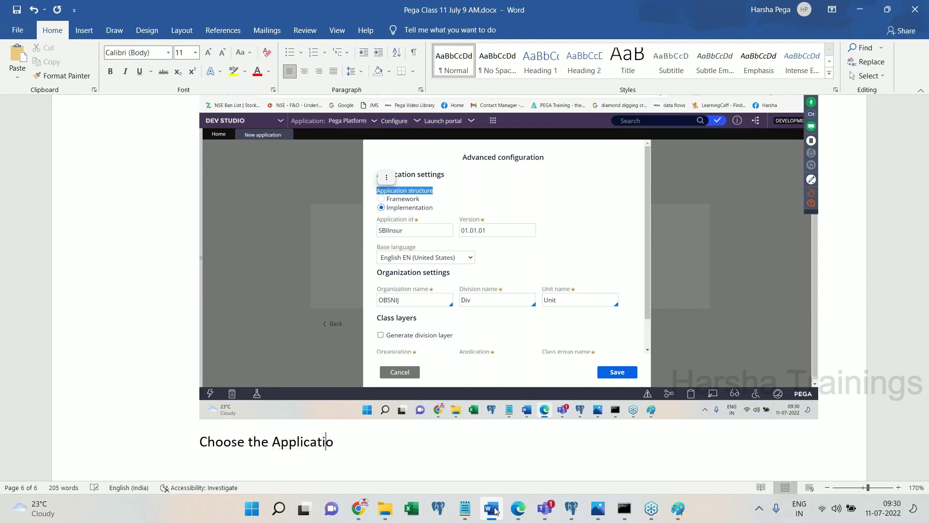
{"action": "type", "text": "n structure to "}
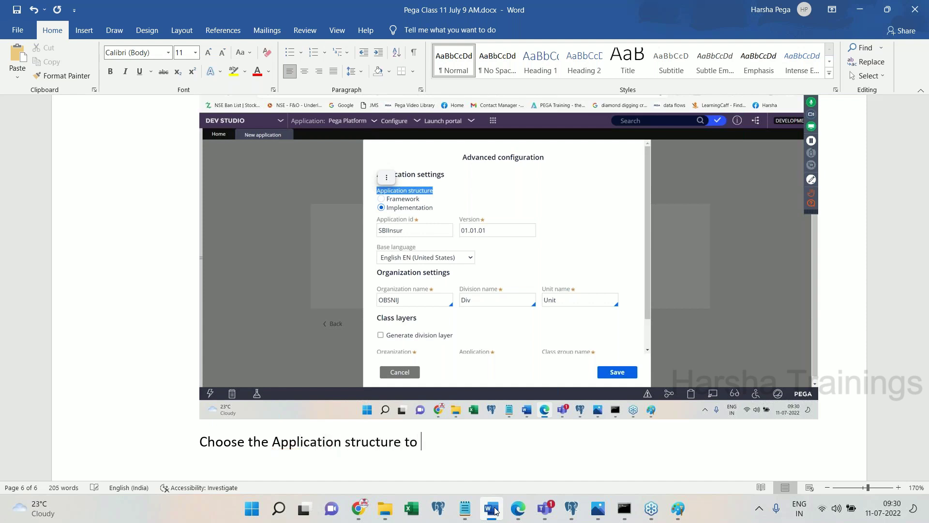
{"action": "type", "text": "be FW"}
{"action": "left_click", "coordinate": [494, 510]}
- Set the application structure to Framework and paste the dialog screenshot into Word
{"action": "left_click", "coordinate": [274, 194]}
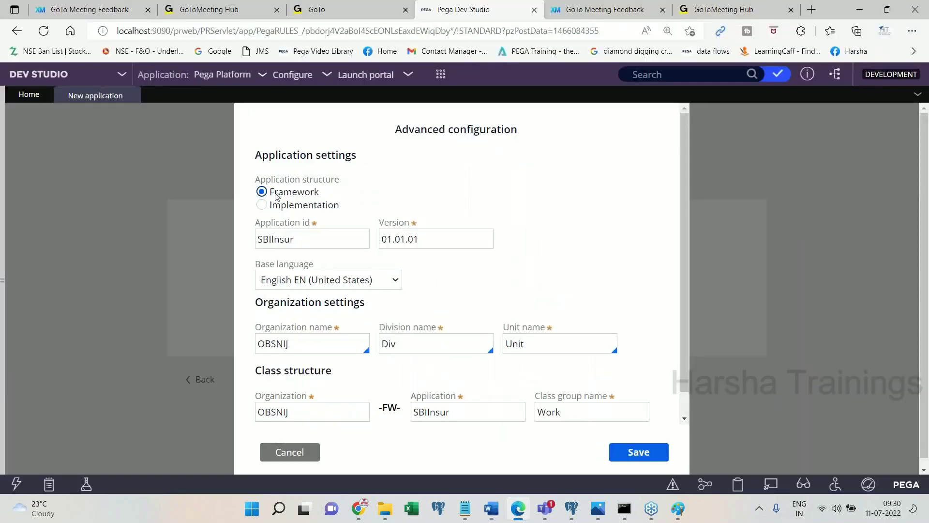
{"action": "left_click_drag", "start_coordinate": [271, 193], "coordinate": [320, 194]}
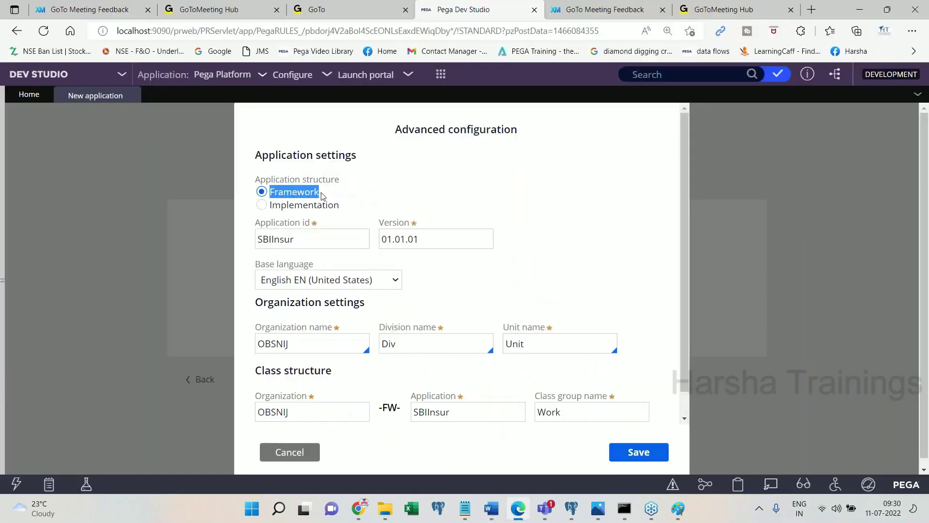
{"action": "left_click", "coordinate": [520, 510]}
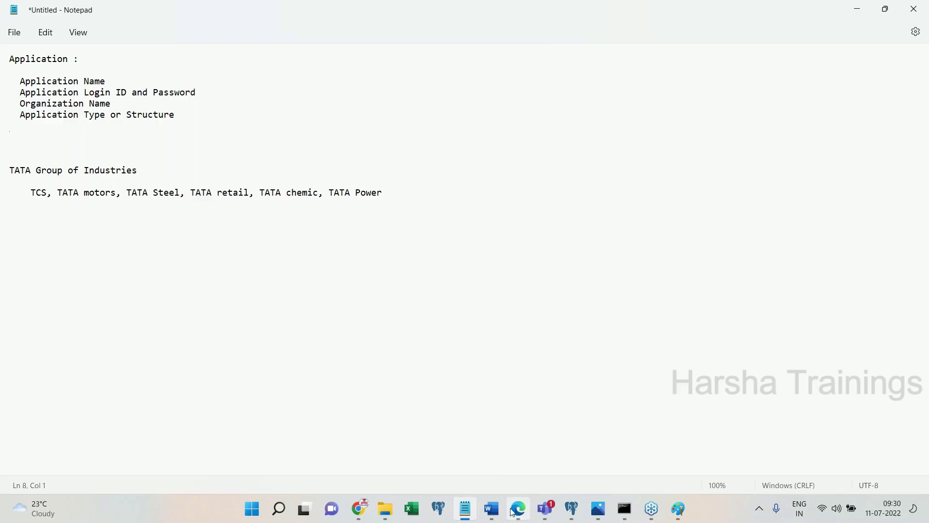
{"action": "left_click", "coordinate": [504, 511]}
{"action": "key", "text": "ctrl+v"}
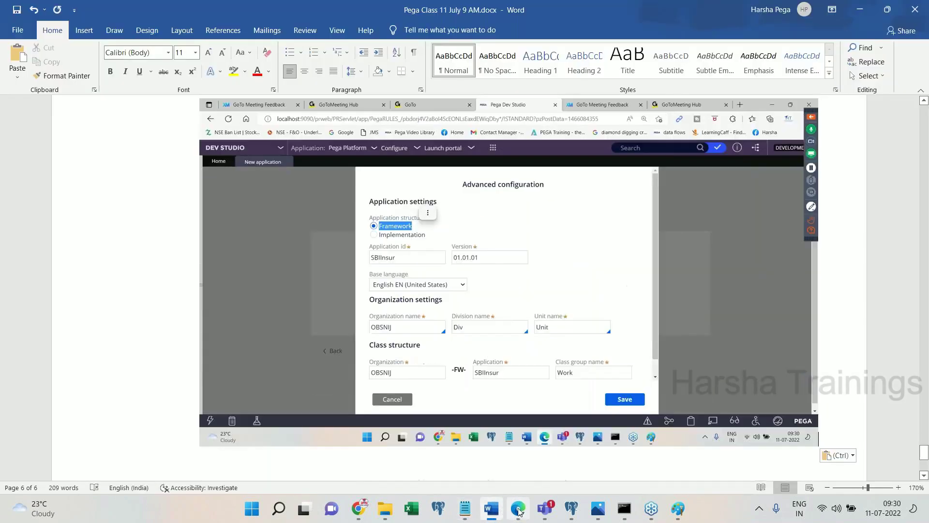
- Select the Application id SBIInsur and the generated Organization name OBSNIJ
{"action": "left_click", "coordinate": [518, 510]}
{"action": "left_click", "coordinate": [339, 240]}
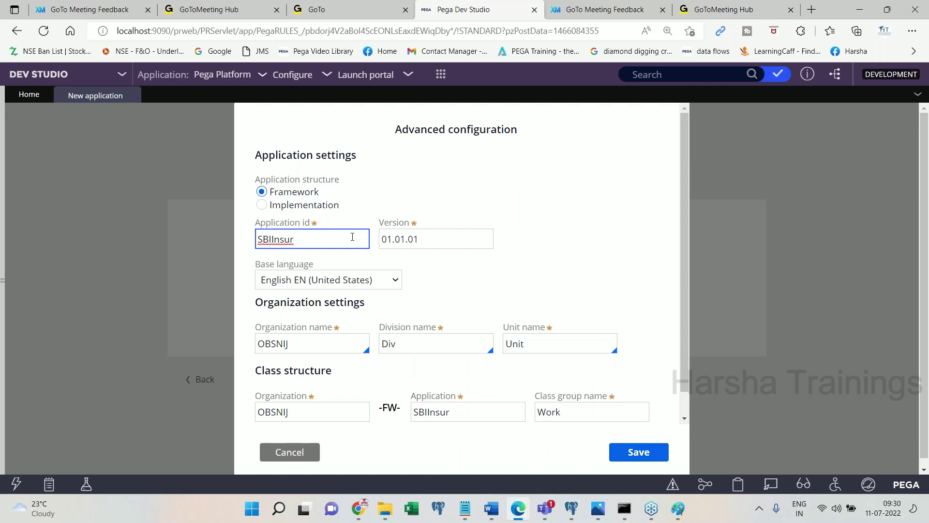
{"action": "double_click", "coordinate": [302, 242]}
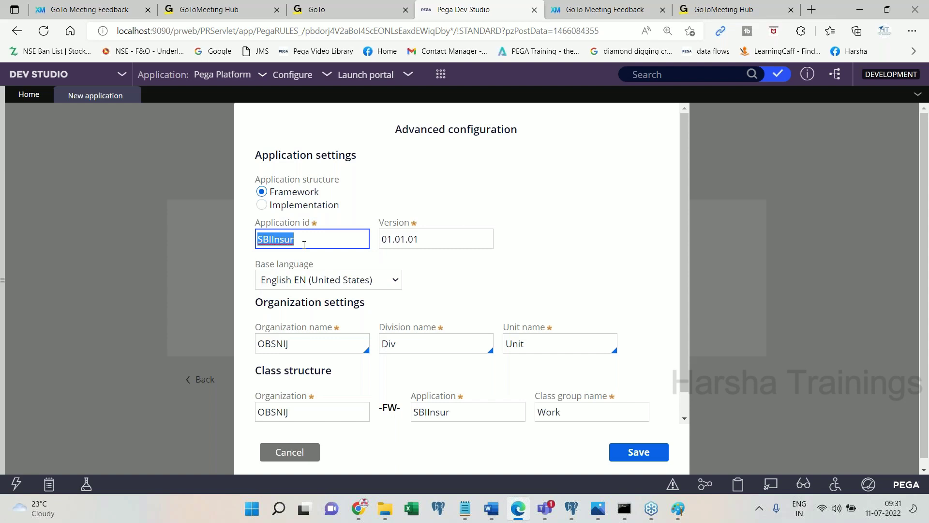
{"action": "double_click", "coordinate": [316, 346]}
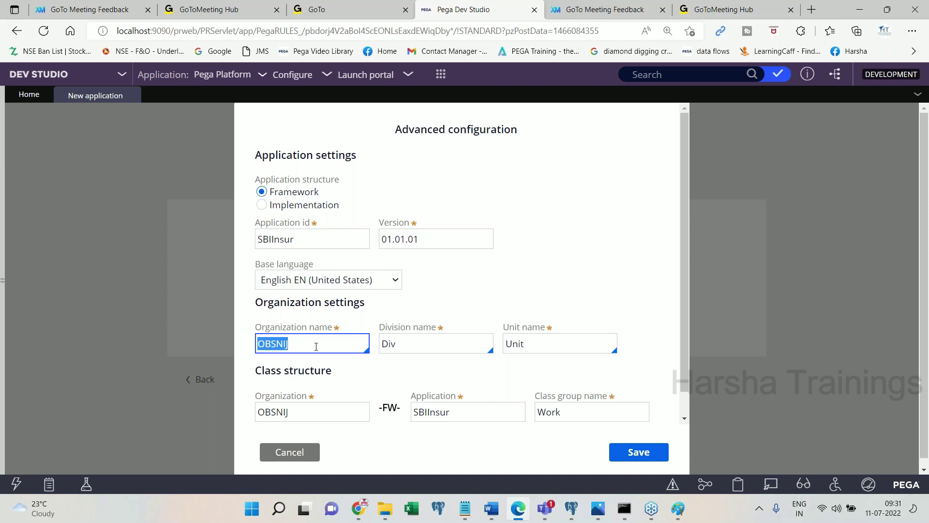
- Paste the OBSNIJ screenshot and note that PRPC auto-generated a random organization name
{"action": "left_click", "coordinate": [496, 515]}
{"action": "key", "text": "ctrl+v"}
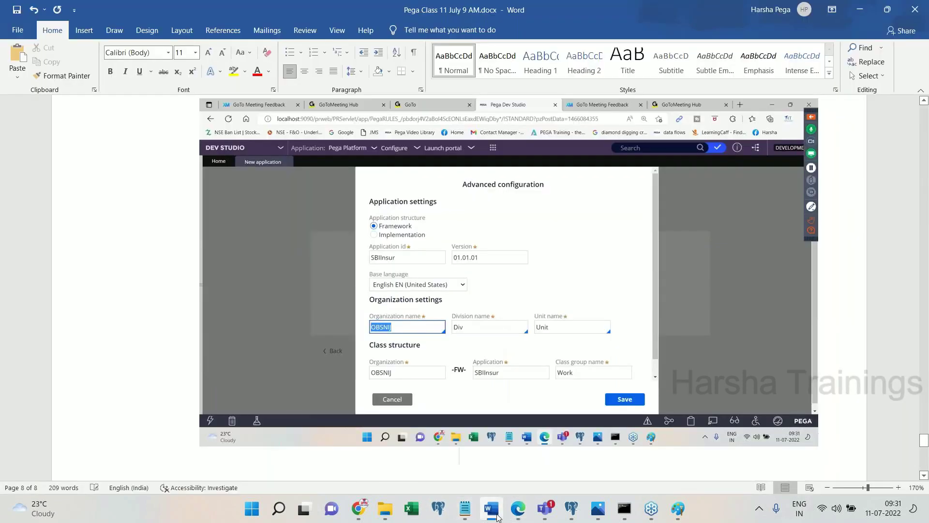
{"action": "type", "text": "PRPC"}
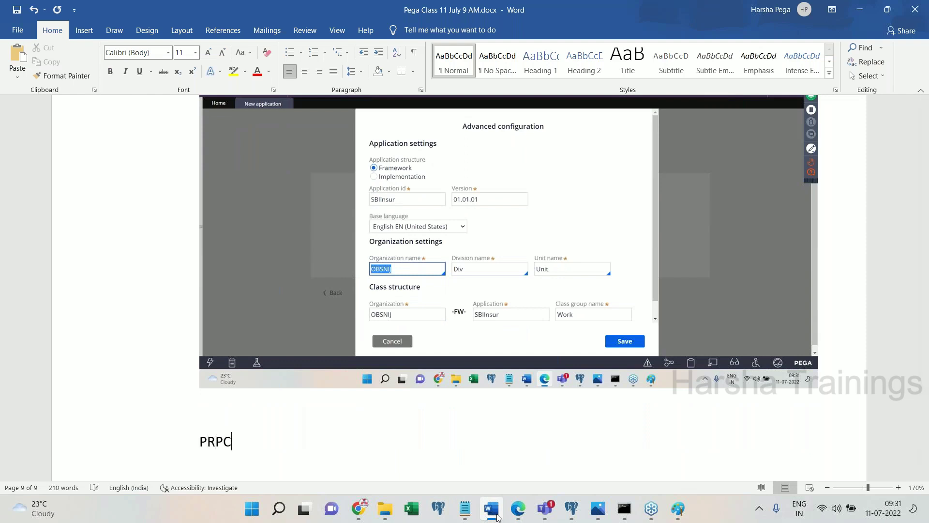
{"action": "type", "text": " has auto generated a "}
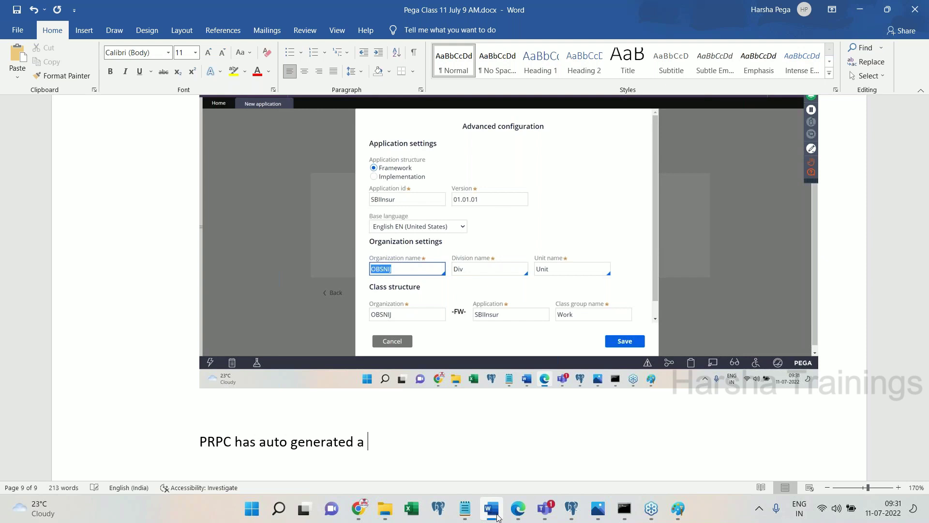
{"action": "type", "text": "random ORG name,"}
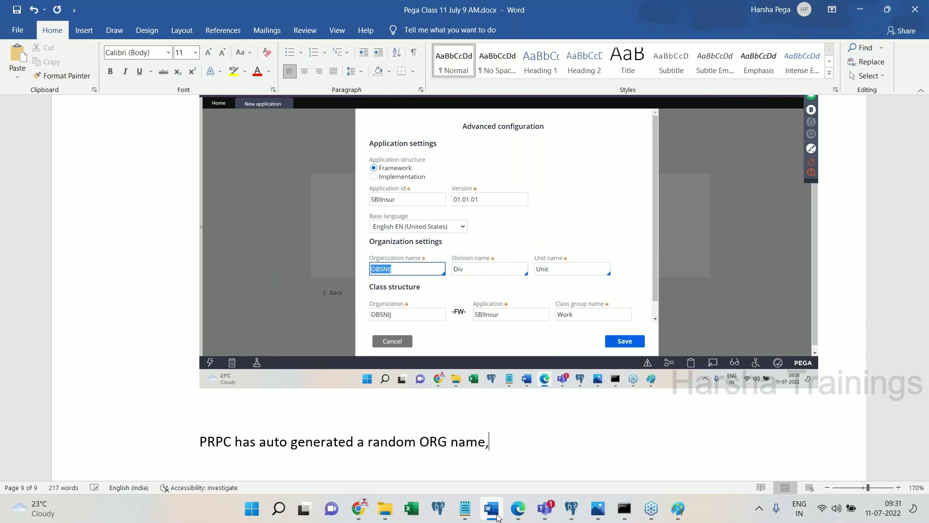
{"action": "type", "text": " but we don"}
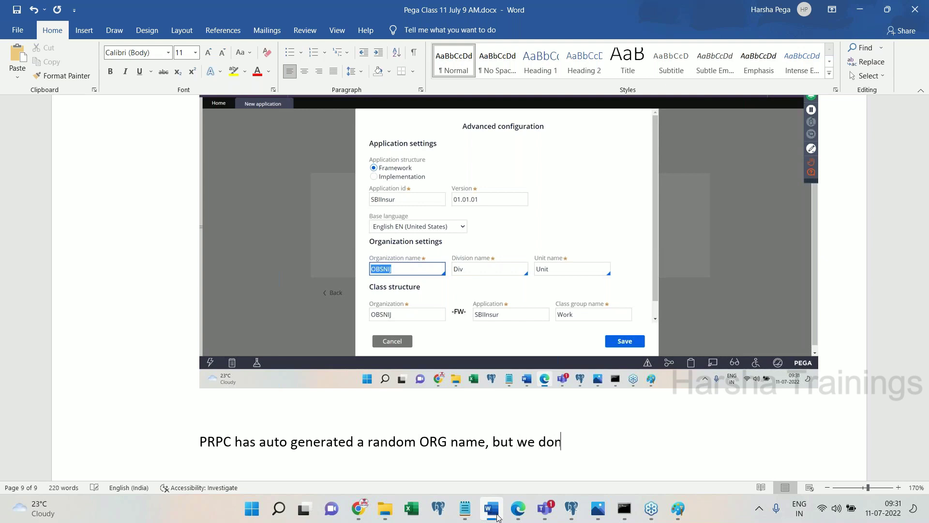
{"action": "type", "text": "'t want the"}
{"action": "key", "text": "BackSpace"}
{"action": "type", "text": "at,"}
{"action": "type", "text": " instead "}
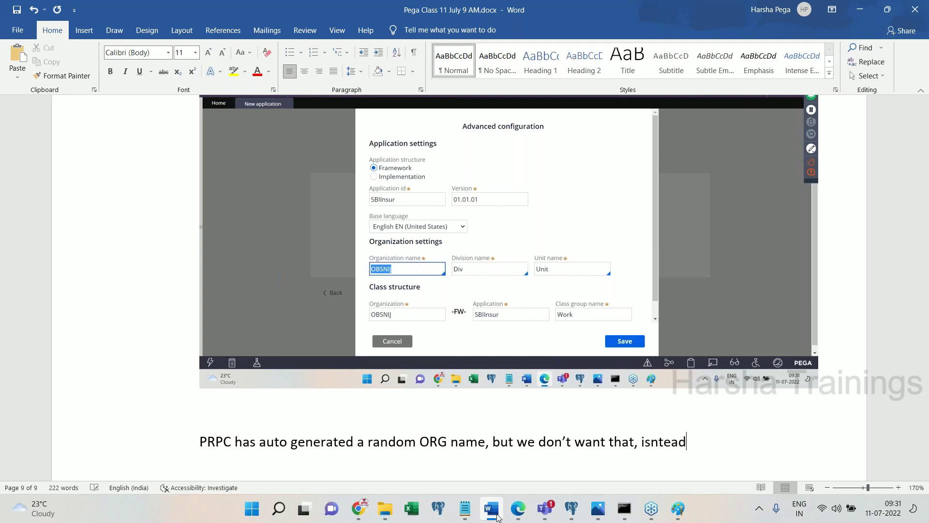
{"action": "type", "text": "wenneed a mean"}
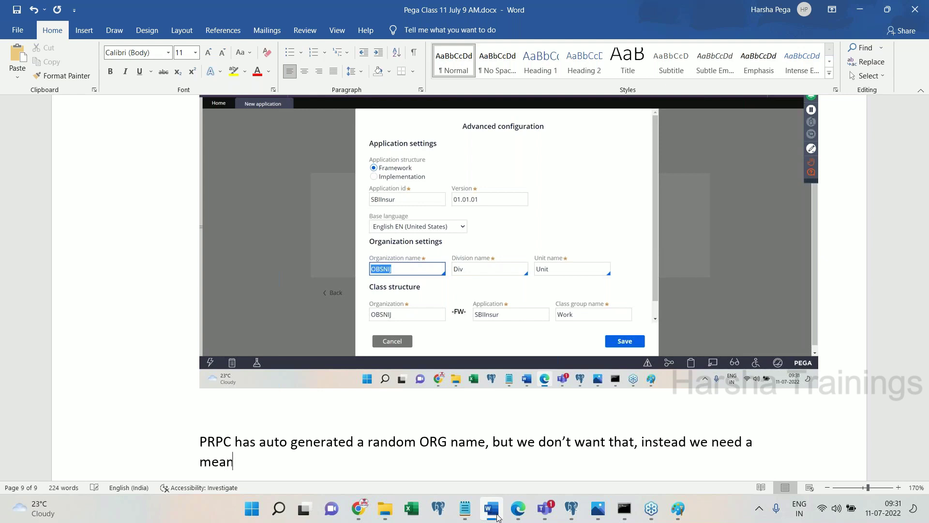
{"action": "type", "text": "ingful name."}
{"action": "key", "text": "Return"}
- Add the note 'Remove the above and add a meaningful name'
{"action": "left_click", "coordinate": [496, 515]}
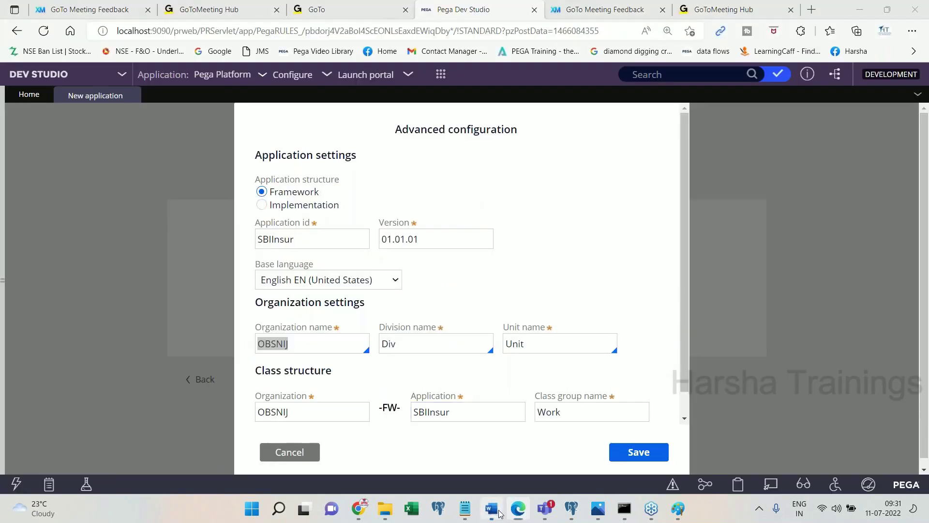
{"action": "left_click", "coordinate": [498, 513]}
{"action": "type", "text": "Remove that"}
{"action": "key", "text": "BackSpace"}
{"action": "key", "text": "BackSpace"}
{"action": "type", "text": "e above and add"}
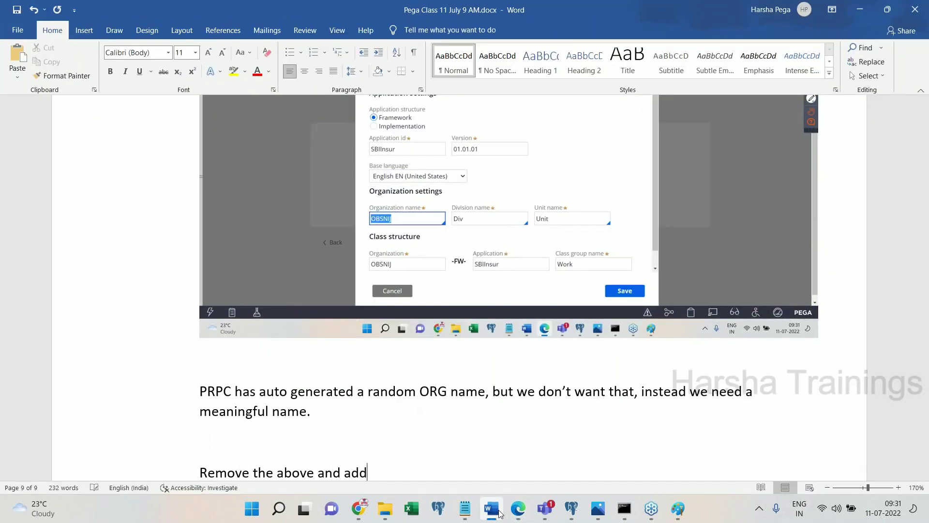
{"action": "type", "text": " a meaningful "}
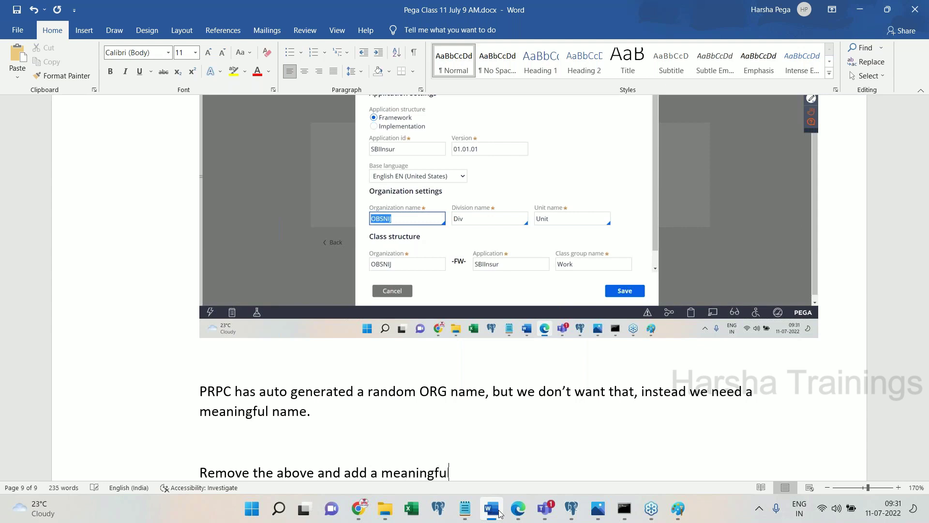
{"action": "type", "text": "name"}
{"action": "key", "text": "Return"}
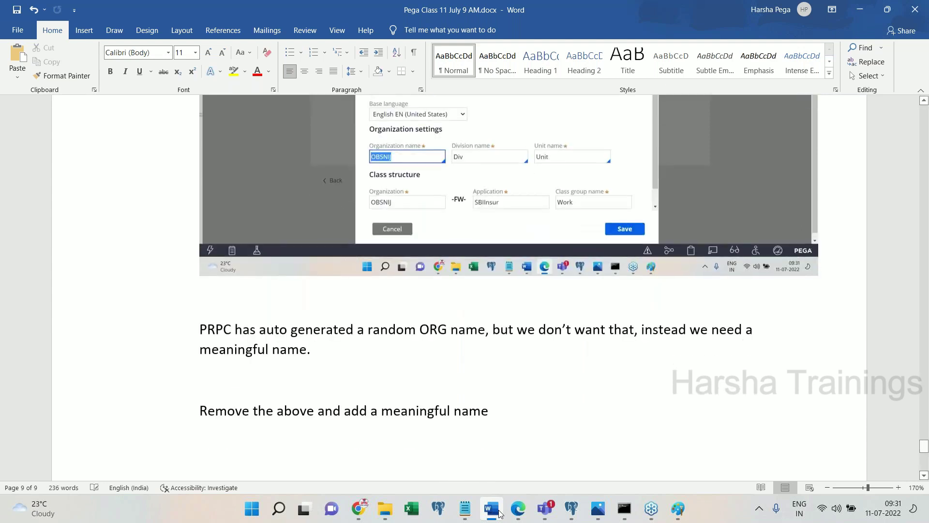
- Enter SBI as the Organization name in the Advanced configuration dialog
{"action": "left_click", "coordinate": [517, 512]}
{"action": "type", "text": "SBI"}
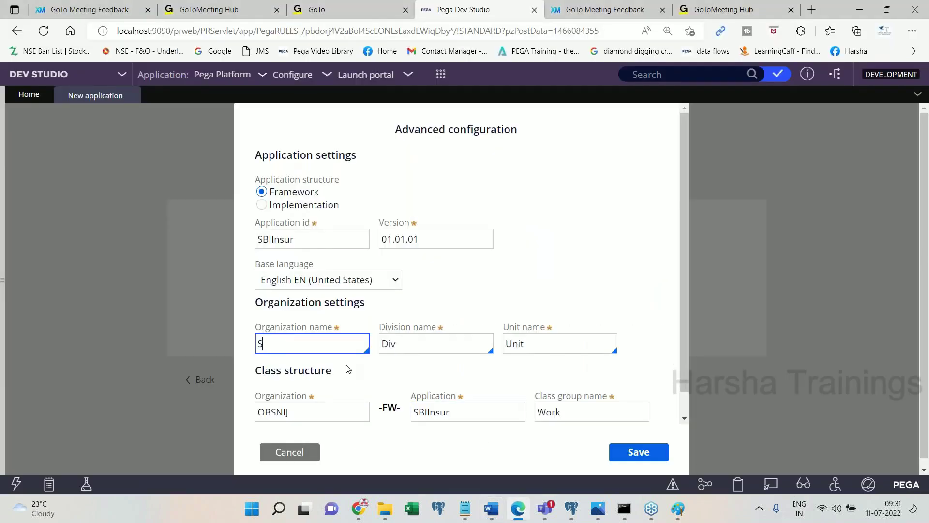
{"action": "key", "text": "ctrl+shift+a"}
{"action": "left_click", "coordinate": [305, 345]}
{"action": "key", "text": "ctrl+a"}
- Paste the updated screenshot with the note 'Click on save.' and save the advanced configuration
{"action": "left_click", "coordinate": [490, 508]}
{"action": "key", "text": "ctrl+v"}
{"action": "key", "text": "Return"}
{"action": "type", "text": "Click on save."}
{"action": "key", "text": "Return"}
{"action": "key", "text": "Return"}
{"action": "key", "text": "Return"}
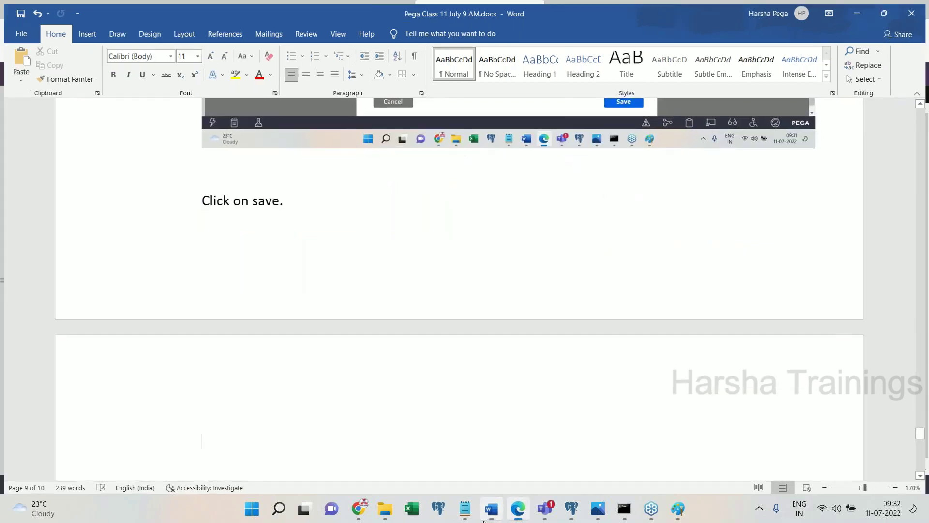
{"action": "left_click", "coordinate": [486, 518]}
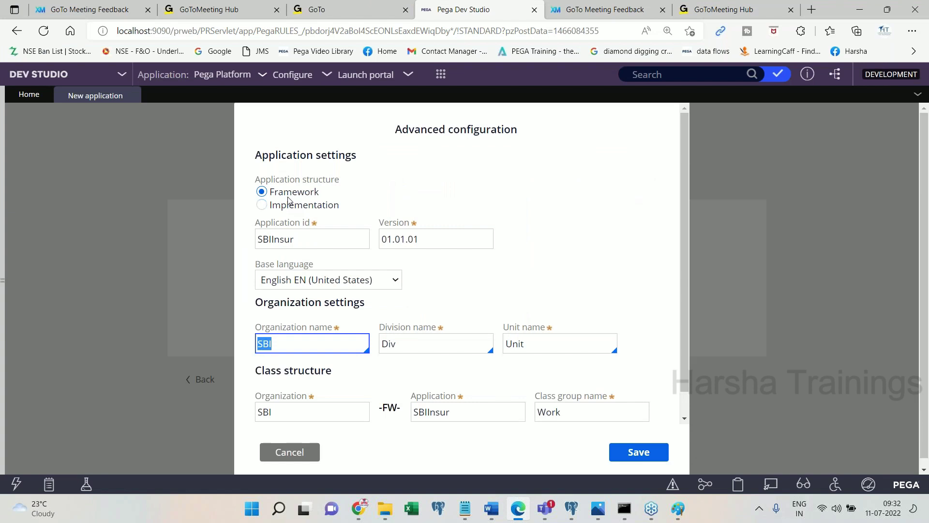
{"action": "left_click", "coordinate": [324, 344]}
{"action": "left_click", "coordinate": [639, 451]}
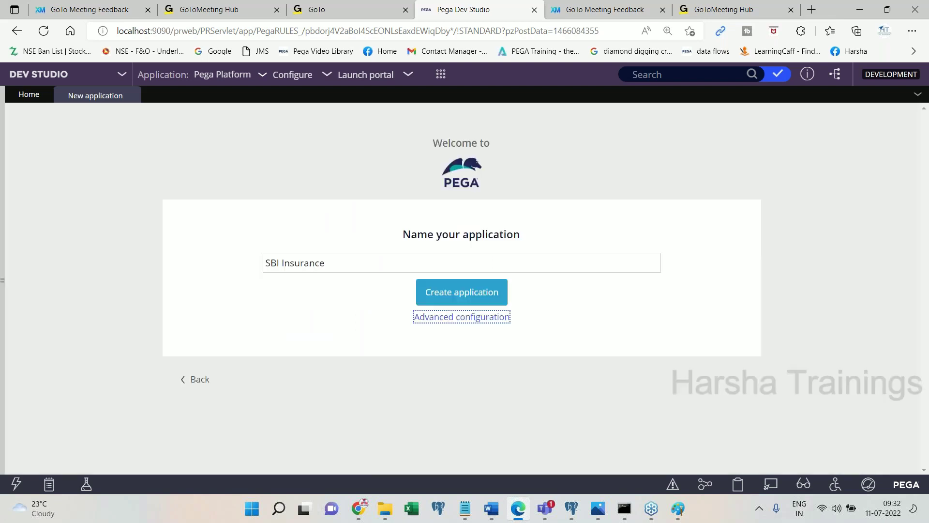
- Paste the naming-page screenshot and add the note 'Click on create application'
{"action": "left_click", "coordinate": [491, 513]}
{"action": "key", "text": "ctrl+v"}
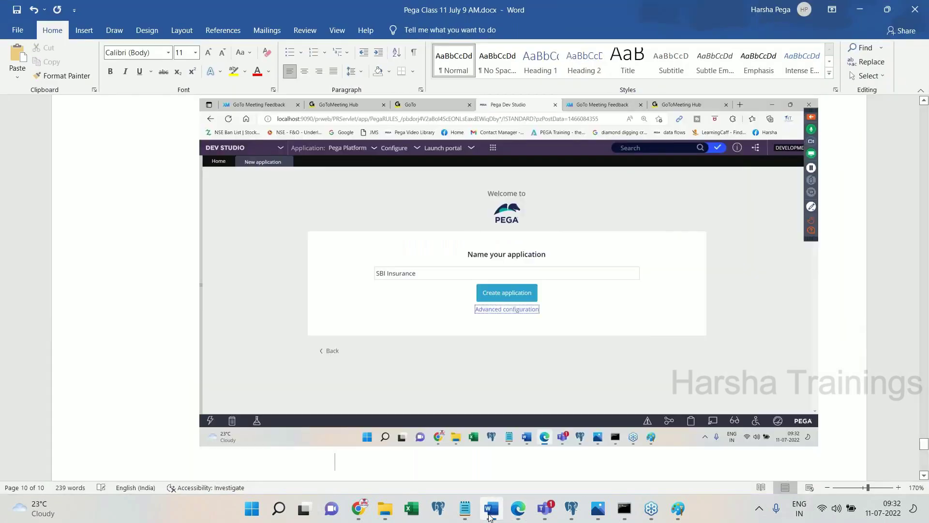
{"action": "key", "text": "Return"}
{"action": "type", "text": "Clicko"}
{"action": "key", "text": "BackSpace"}
{"action": "type", "text": "on crat"}
{"action": "key", "text": "BackSpace"}
{"action": "key", "text": "BackSpace"}
{"action": "type", "text": "reate"}
{"action": "key", "text": "BackSpace"}
{"action": "key", "text": "BackSpace"}
{"action": "key", "text": "BackSpace"}
{"action": "key", "text": "BackSpace"}
{"action": "key", "text": "BackSpace"}
{"action": "type", "text": "eate applic"}
{"action": "key", "text": "BackSpace"}
{"action": "type", "text": "application"}
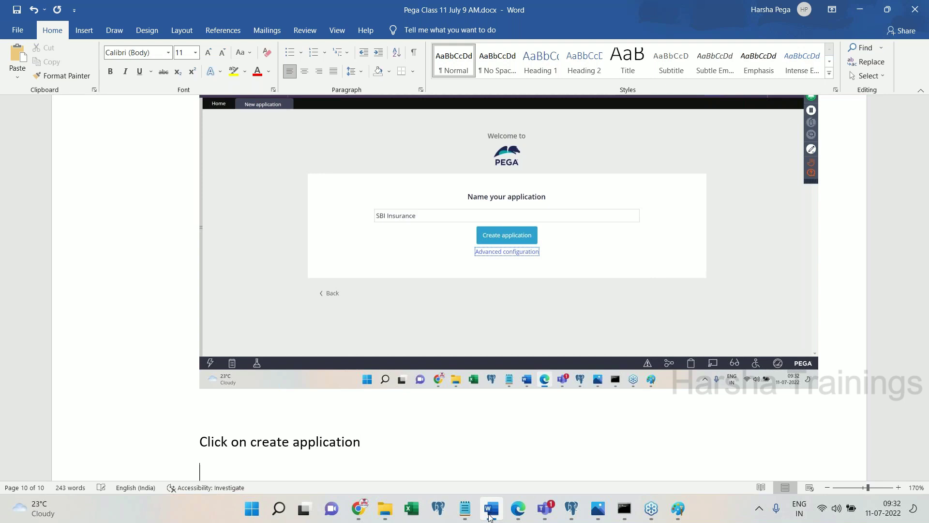
- Create the SBI Insurance application and paste a screenshot of the creation page into Word
{"action": "left_click", "coordinate": [489, 509]}
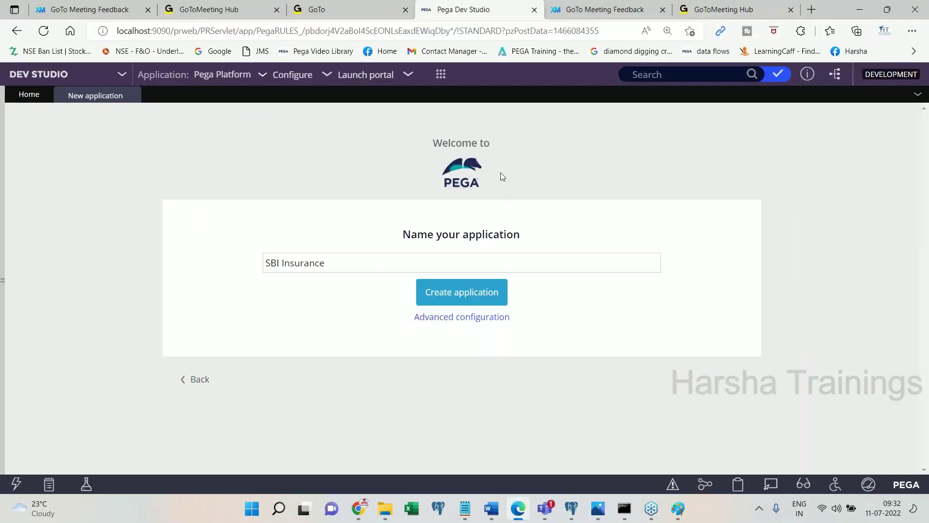
{"action": "left_click", "coordinate": [476, 296]}
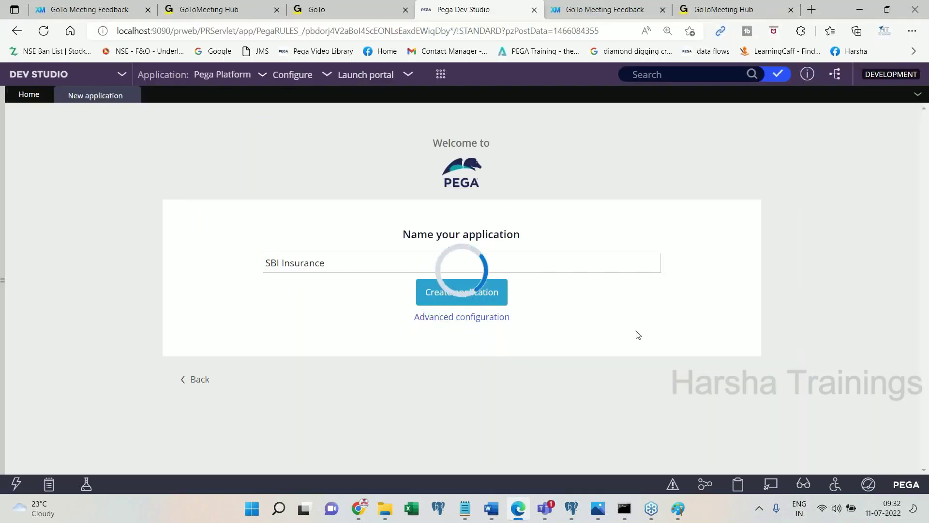
{"action": "left_click", "coordinate": [490, 509]}
{"action": "key", "text": "ctrl+v"}
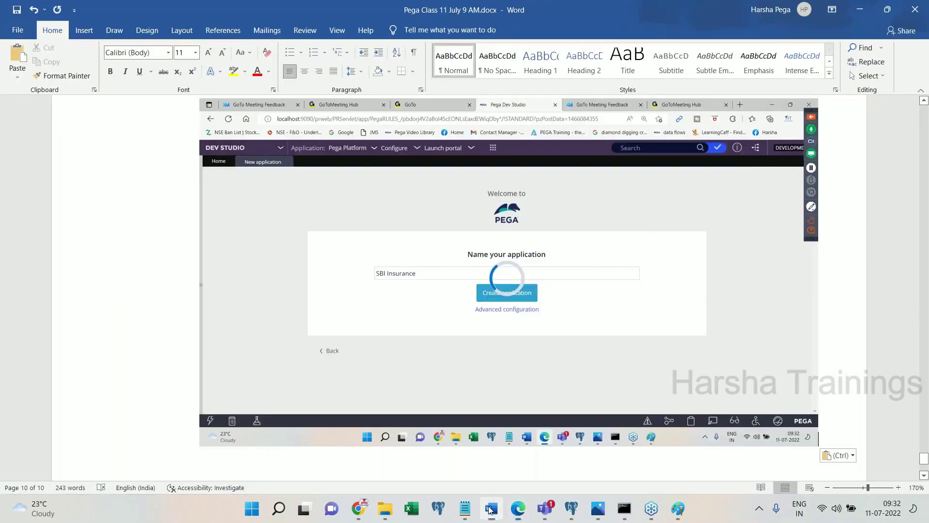
{"action": "left_click", "coordinate": [491, 509]}
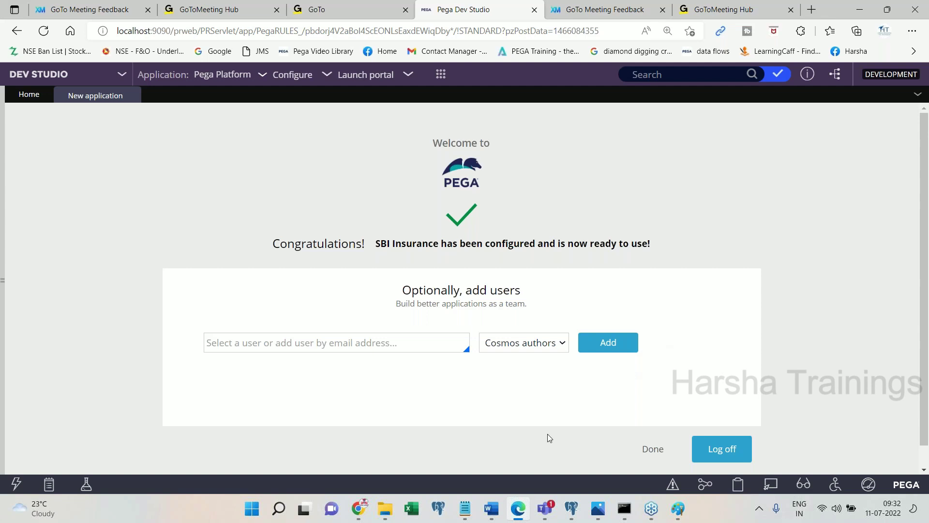
- Paste the Congratulations screenshot, add 'By this time, below components(Rules) have got created' and list item '1. Application'
{"action": "left_click", "coordinate": [492, 509]}
{"action": "key", "text": "ctrl+v"}
{"action": "key", "text": "Return"}
{"action": "key", "text": "Return"}
{"action": "type", "text": "B"}
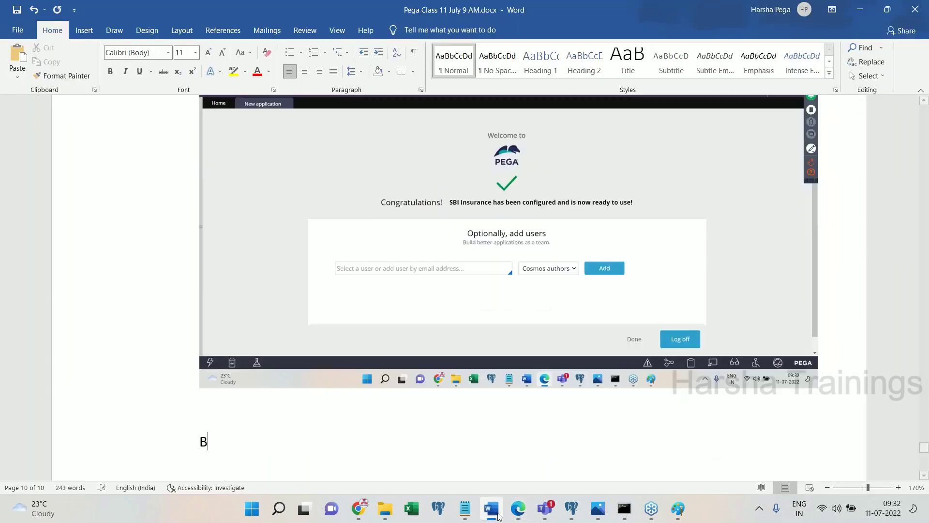
{"action": "type", "text": "y this time"}
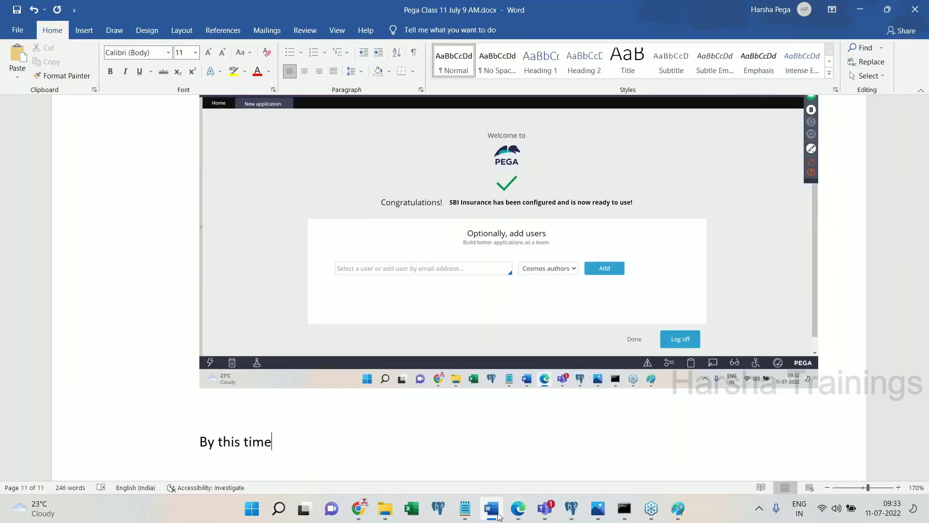
{"action": "type", "text": " .below co"}
{"action": "key", "text": "BackSpace"}
{"action": "key", "text": "BackSpace"}
{"action": "key", "text": "BackSpace"}
{"action": "key", "text": "BackSpace"}
{"action": "key", "text": "BackSpace"}
{"action": "key", "text": "BackSpace"}
{"action": "key", "text": "BackSpace"}
{"action": "key", "text": "BackSpace"}
{"action": "key", "text": "BackSpace"}
{"action": "key", "text": "BackSpace"}
{"action": "type", "text": ", "}
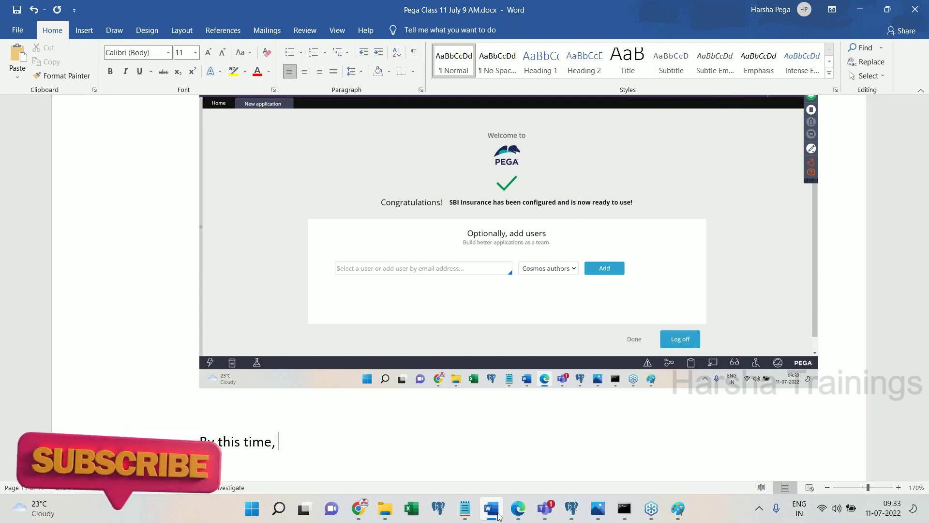
{"action": "type", "text": "below compo"}
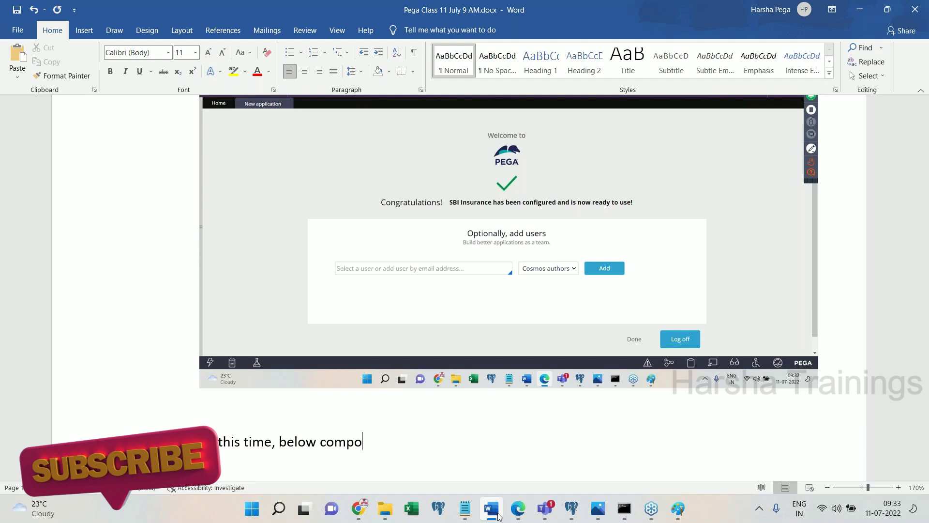
{"action": "type", "text": "nents(Ru"}
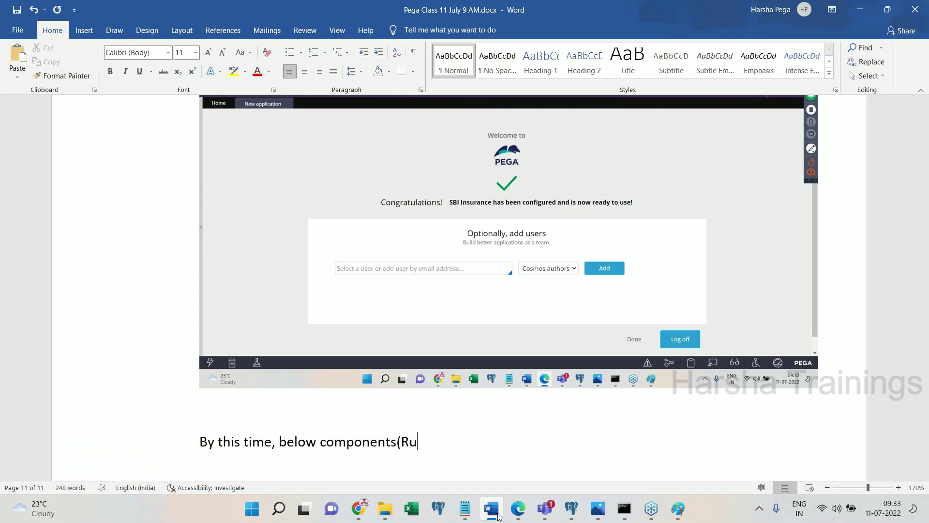
{"action": "type", "text": "les)  have fo"}
{"action": "key", "text": "BackSpace"}
{"action": "key", "text": "BackSpace"}
{"action": "type", "text": "got created"}
{"action": "key", "text": "Return"}
{"action": "type", "text": "1"}
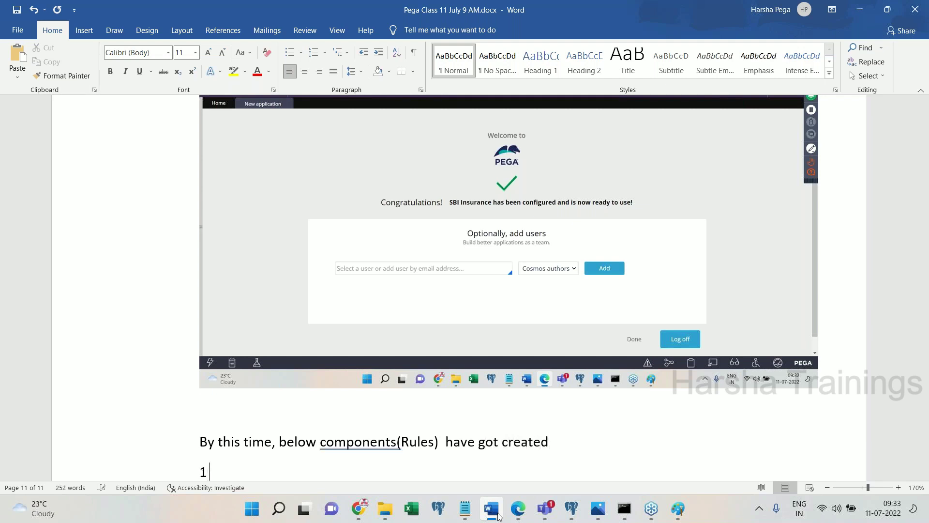
{"action": "type", "text": ". Appl"}
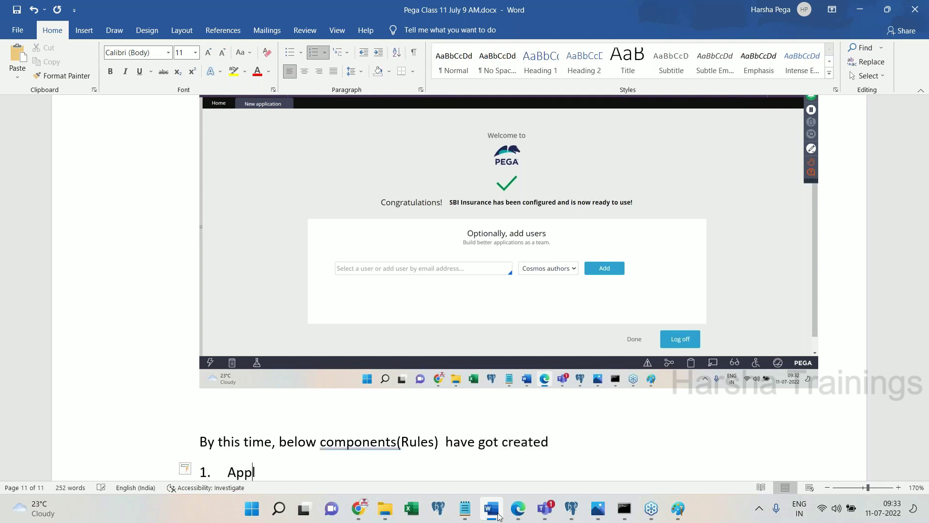
{"action": "type", "text": "ciation"}
- Add 'Organization' as list item 2 and correct the spellings of Application and Organization
{"action": "key", "text": "Return"}
{"action": "type", "text": "Or"}
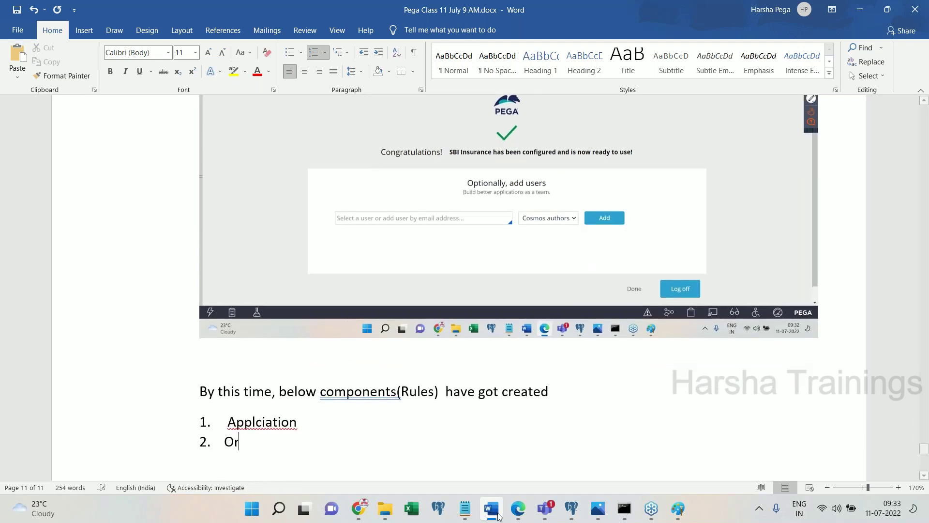
{"action": "type", "text": "ganziation"}
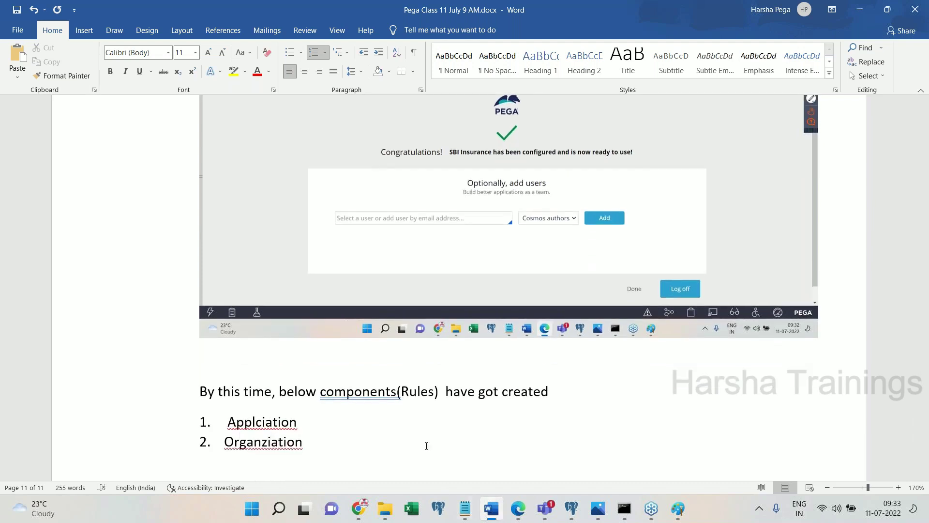
{"action": "right_click", "coordinate": [269, 420]}
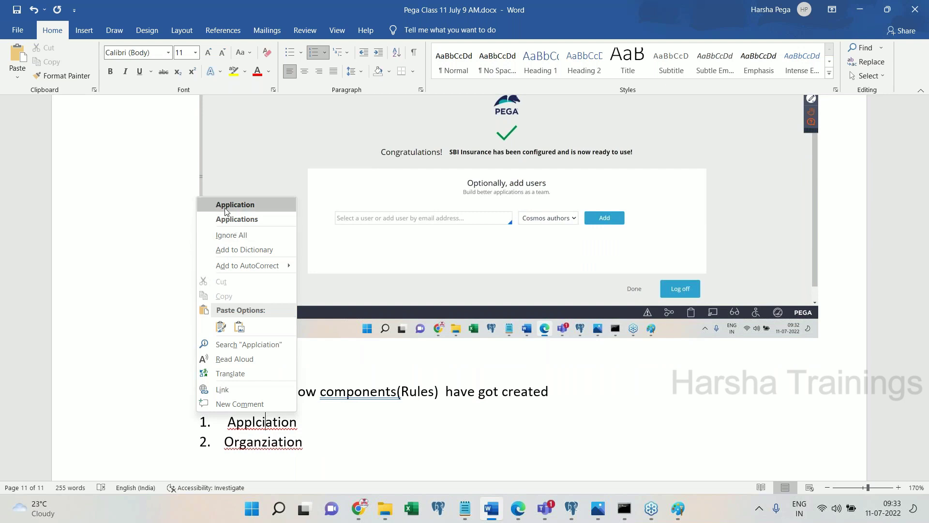
{"action": "left_click", "coordinate": [228, 209]}
{"action": "right_click", "coordinate": [282, 447]}
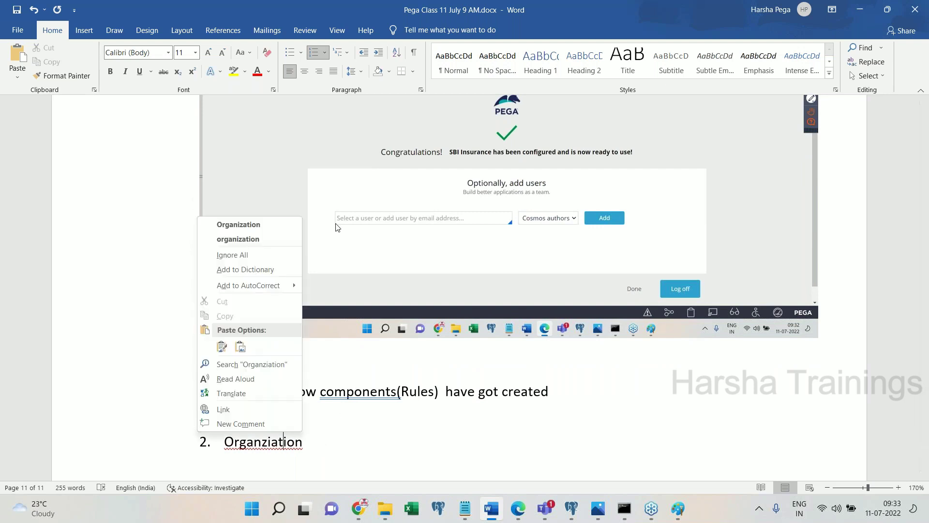
{"action": "left_click", "coordinate": [268, 220]}
- End the numbered list and add the note 'Yet to create Operator ID.'
{"action": "key", "text": "Return"}
{"action": "key", "text": "BackSpace"}
{"action": "key", "text": "BackSpace"}
{"action": "key", "text": "Return"}
{"action": "type", "text": "T"}
{"action": "key", "text": "BackSpace"}
{"action": "type", "text": "Yet"}
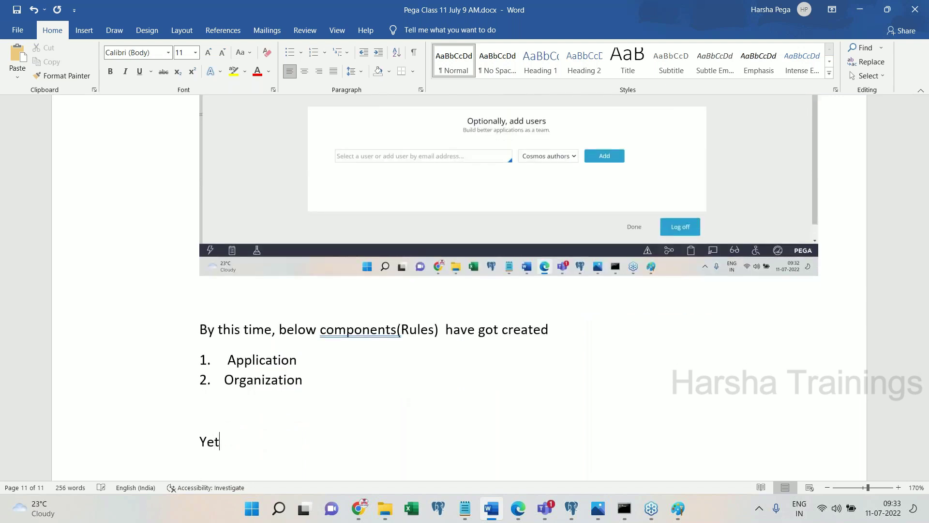
{"action": "type", "text": " to create Operator ID."}
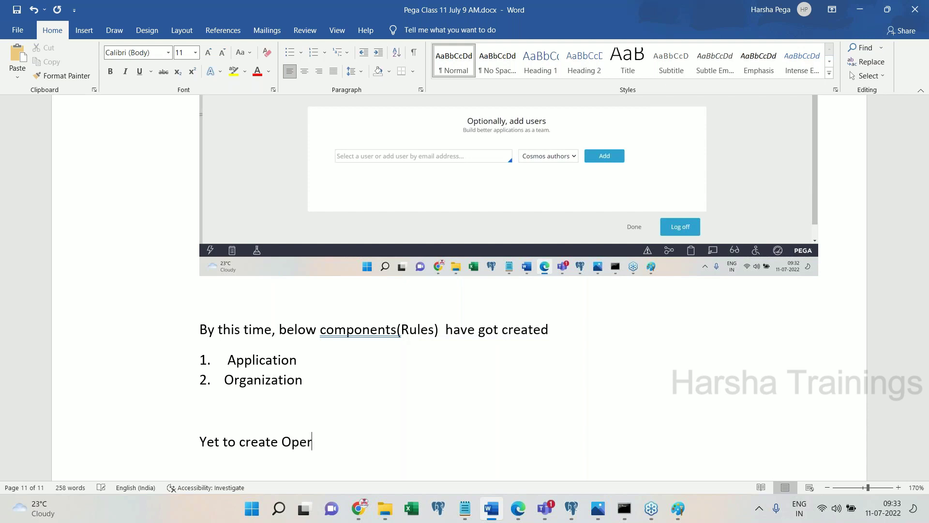
{"action": "key", "text": "Return"}
{"action": "left_click", "coordinate": [516, 515]}
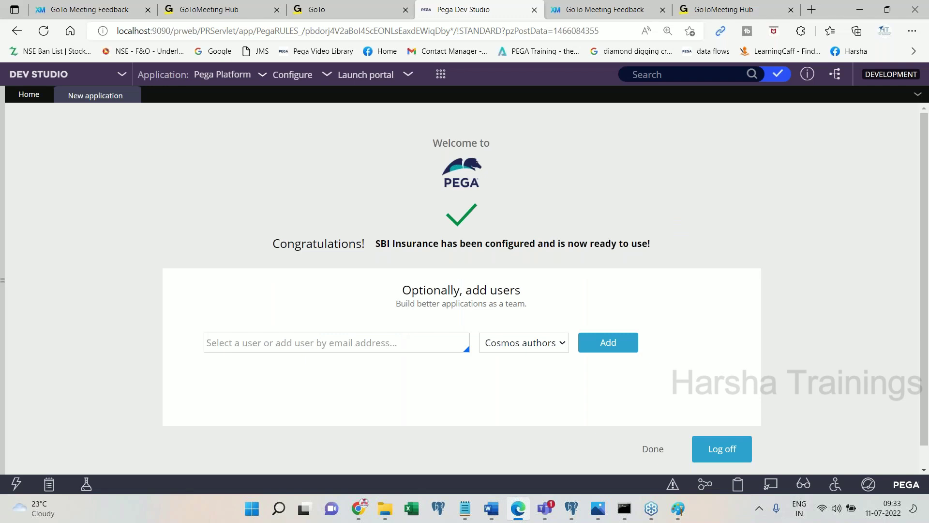
- Enter the framework developer operator's e-mail address in the add-user field
{"action": "left_click", "coordinate": [374, 343]}
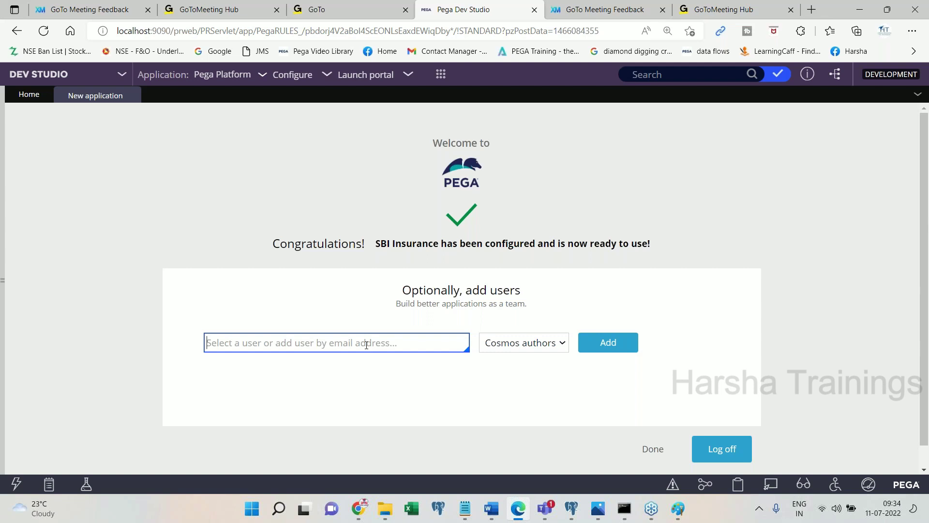
{"action": "type", "text": "fw"}
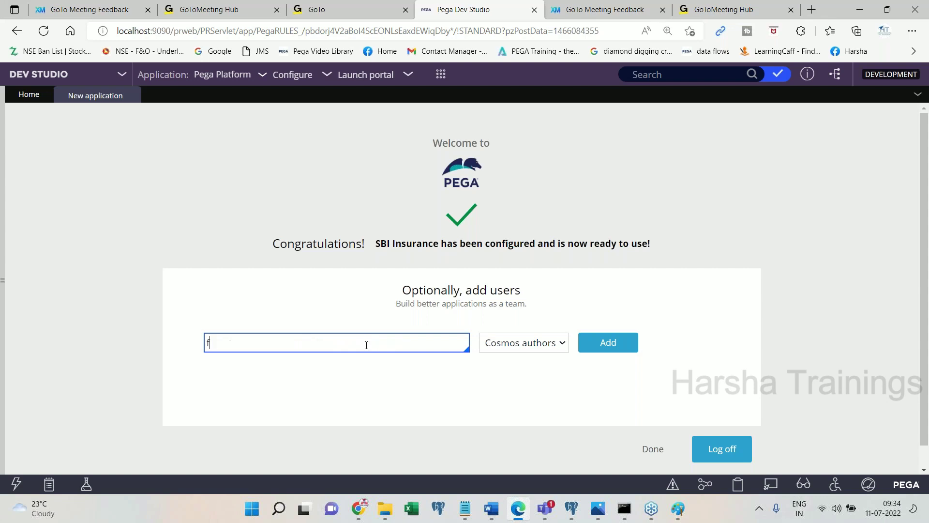
{"action": "key", "text": "BackSpace"}
{"action": "key", "text": "BackSpace"}
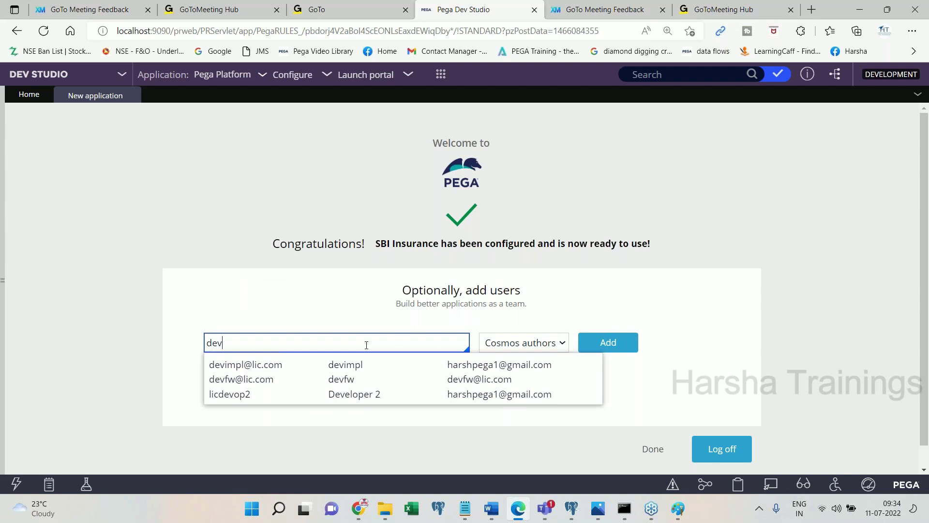
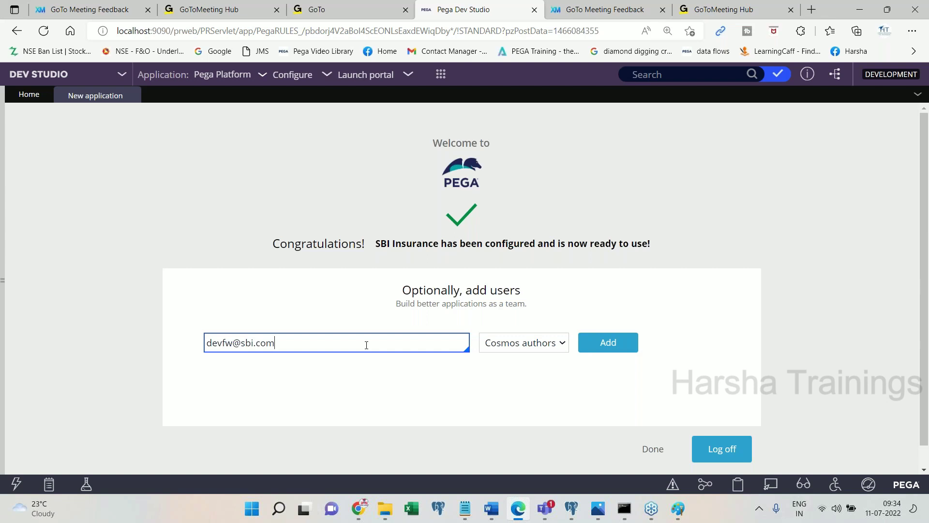
{"action": "left_click", "coordinate": [499, 513]}
{"action": "left_click", "coordinate": [518, 508]}
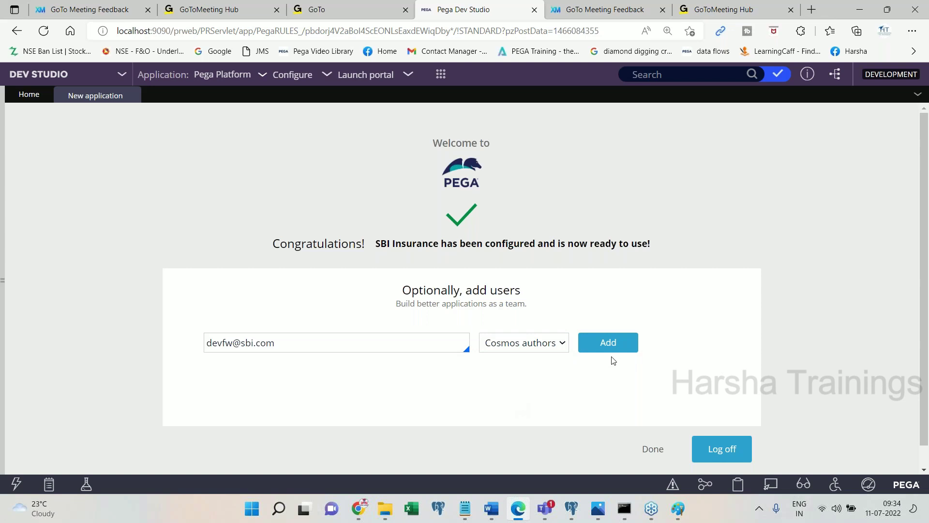
{"action": "left_click", "coordinate": [499, 506]}
- Note 'Click on add' and add the new operator as a Cosmos author in Pega
{"action": "key", "text": "Return"}
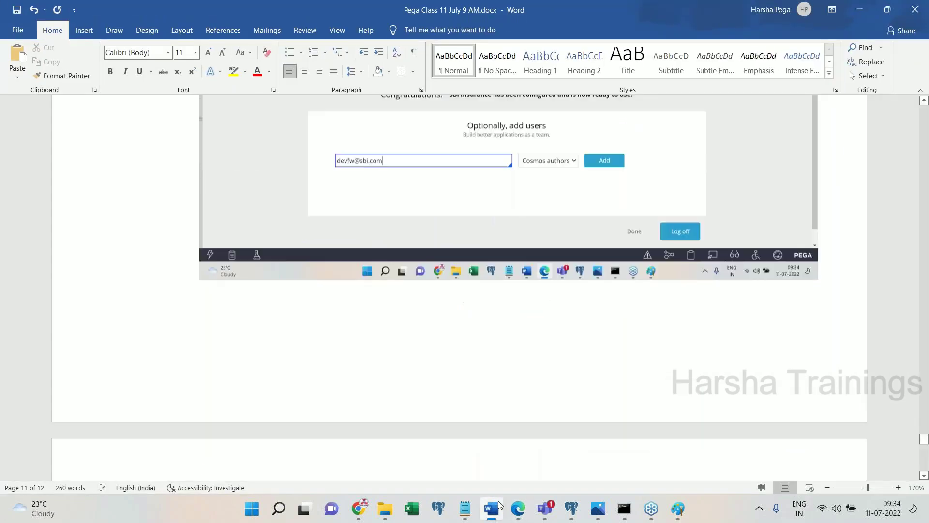
{"action": "type", "text": "Click on add"}
{"action": "left_click", "coordinate": [498, 501]}
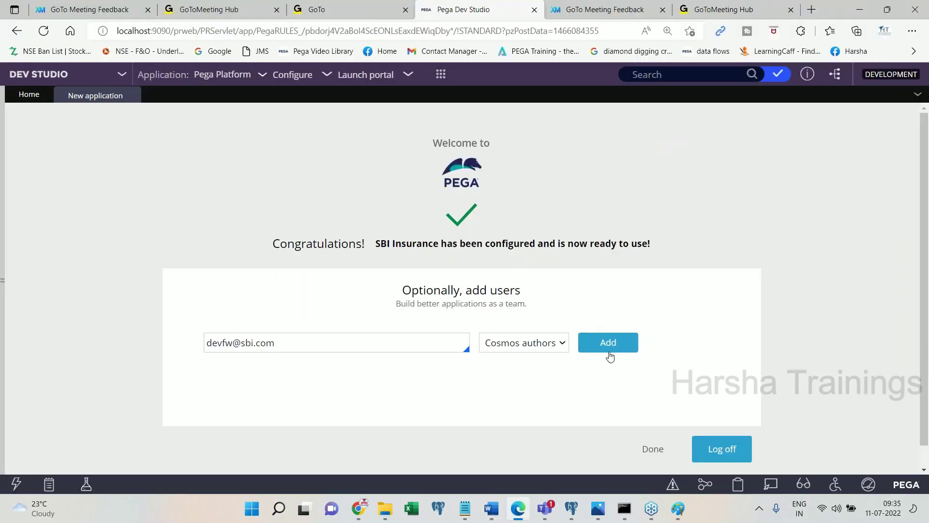
{"action": "left_click", "coordinate": [609, 343]}
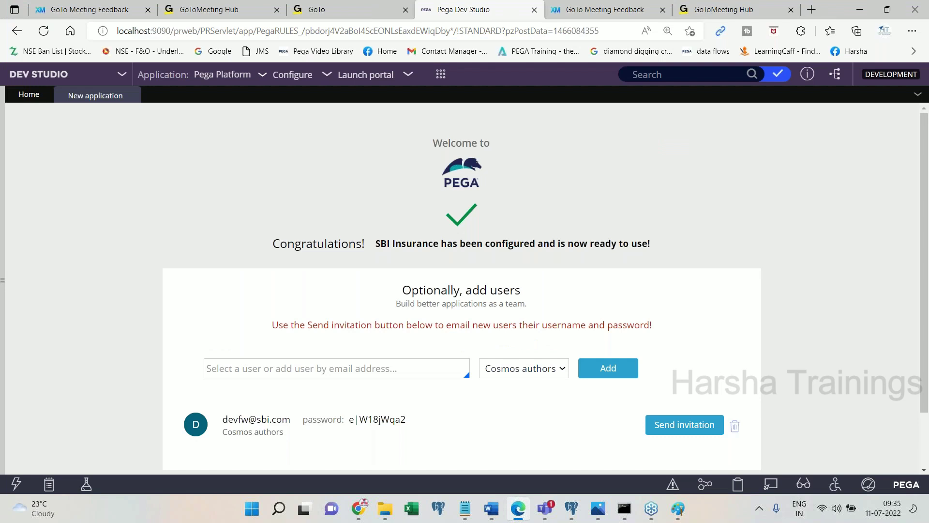
- Paste the credentials screenshot into the notes and add 'Operator ID and password got generated.'
{"action": "left_click", "coordinate": [494, 510]}
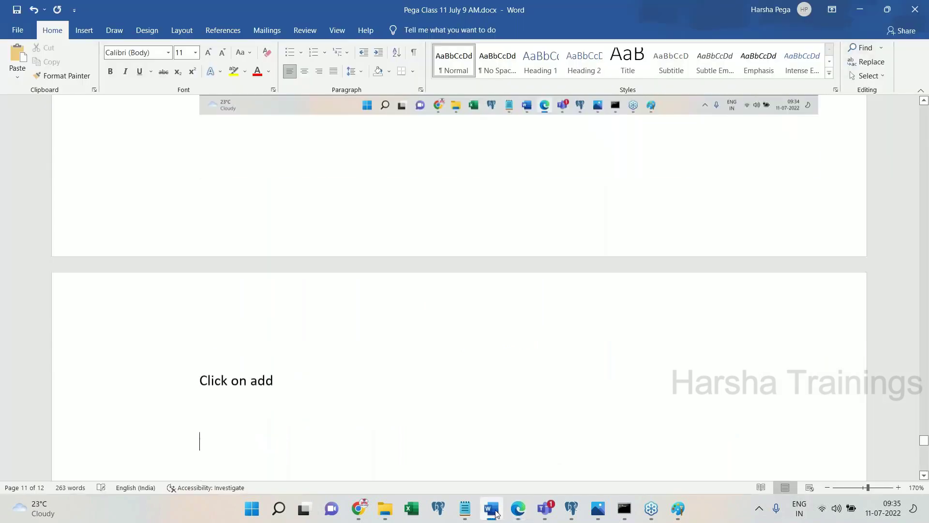
{"action": "key", "text": "ctrl+v"}
{"action": "left_click", "coordinate": [494, 509]}
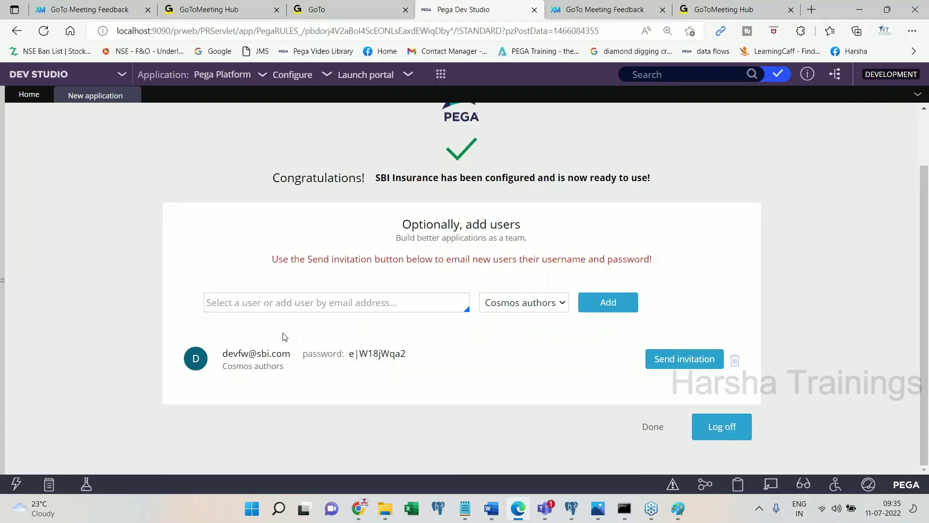
{"action": "left_click", "coordinate": [490, 509]}
{"action": "key", "text": "Return"}
{"action": "key", "text": "Return"}
{"action": "type", "text": "Operator ID and password got generated."}
- Add the advice 'Copy the details into a note page with you.'
{"action": "key", "text": "Return"}
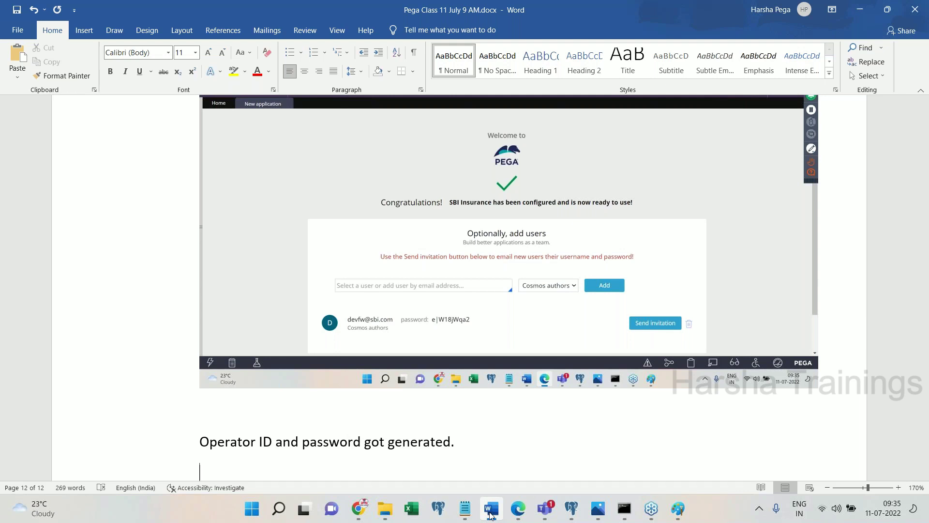
{"action": "type", "text": "copy the details into a note a"}
{"action": "key", "text": "BackSpace"}
{"action": "type", "text": "page with you."}
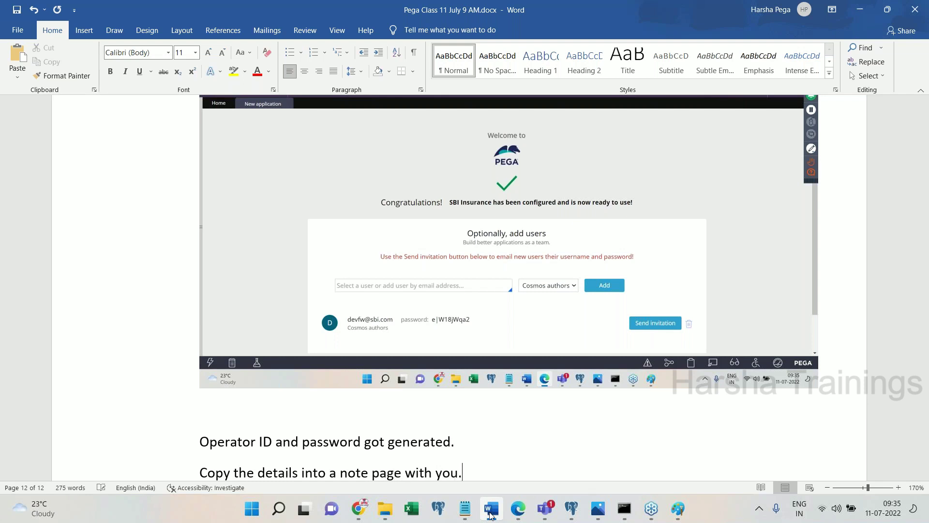
{"action": "scroll", "coordinate": [564, 288], "scroll_direction": "down", "scroll_amount": 2}
- Copy the new user's entry from Pega and paste its credentials into the notes
{"action": "left_click", "coordinate": [518, 508]}
{"action": "left_click", "coordinate": [224, 353], "text": "shift"}
{"action": "key", "text": "ctrl+c"}
{"action": "left_click", "coordinate": [492, 508]}
{"action": "key", "text": "ctrl+v"}
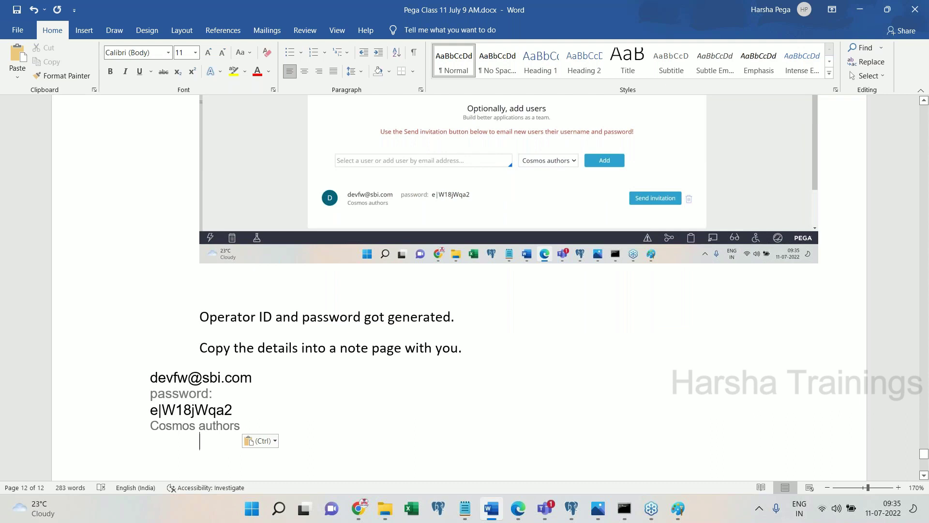
- Discard the unfinished 'Now, Log off and Login back to' line and save the document
{"action": "key", "text": "Return"}
{"action": "key", "text": "Return"}
{"action": "type", "text": "Now,"}
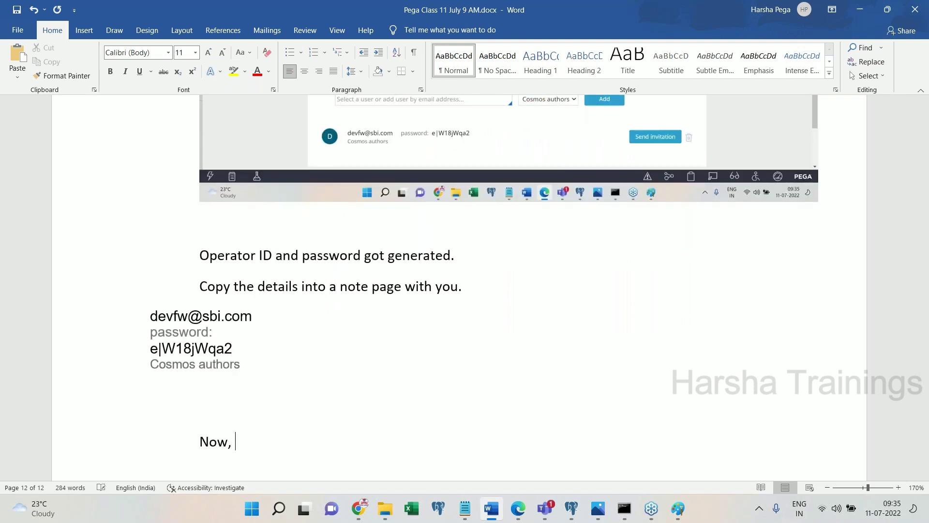
{"action": "type", "text": " Log off and Logi"}
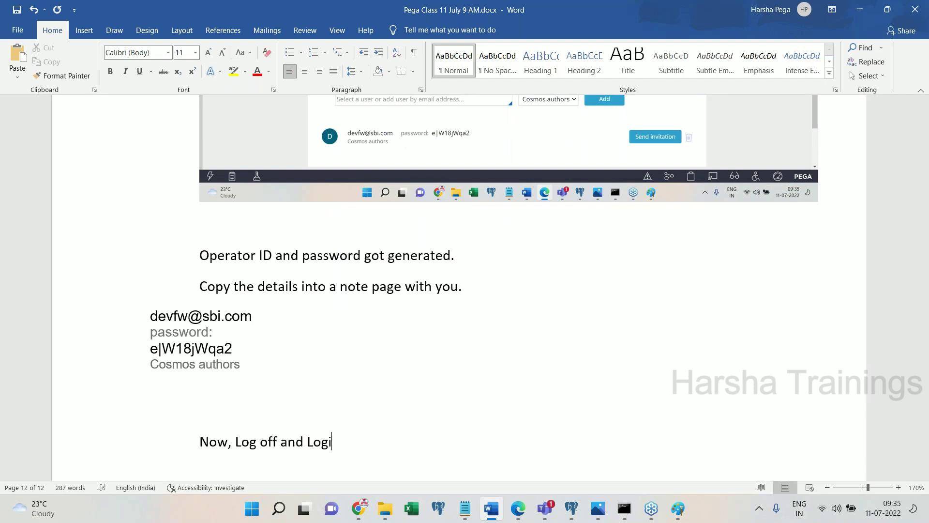
{"action": "type", "text": "n back to"}
{"action": "key", "text": "shift+Home"}
{"action": "key", "text": "BackSpace"}
{"action": "key", "text": "BackSpace"}
{"action": "key", "text": "ctrl+s"}
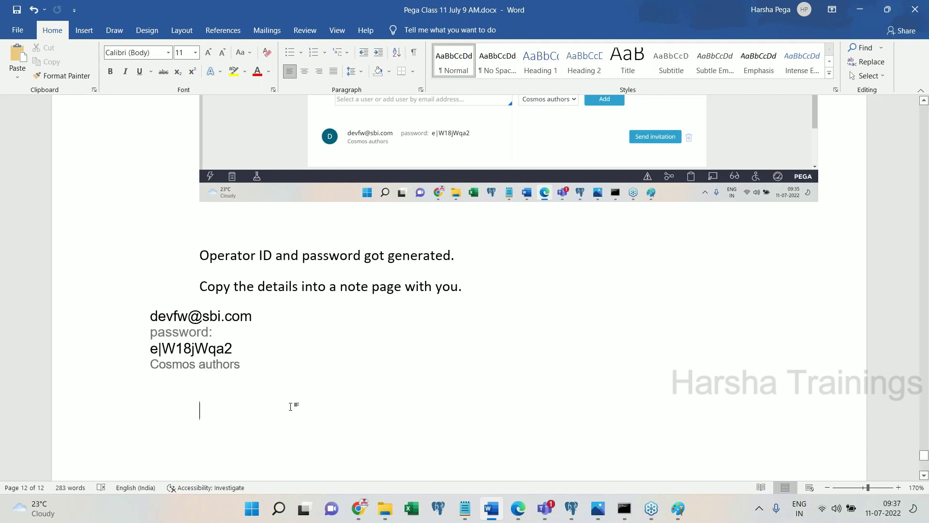
- Note that the FW application was created successfully, to be logged into later
{"action": "type", "text": "FW appl"}
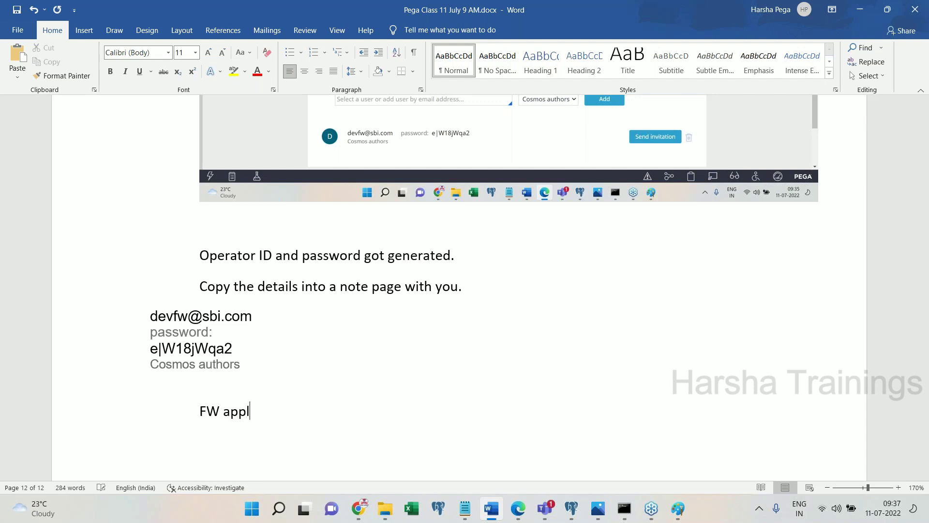
{"action": "type", "text": "ication has got created sub"}
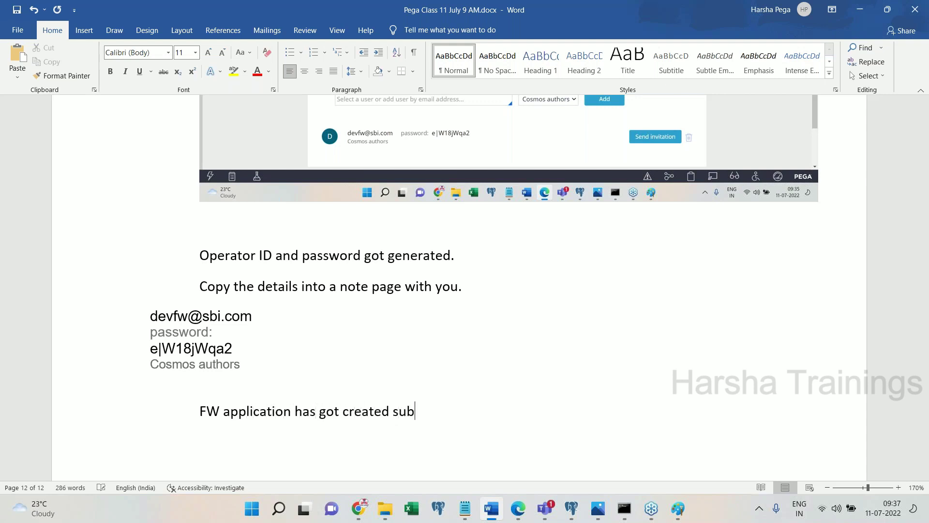
{"action": "key", "text": "BackSpace"}
{"action": "type", "text": "ccessfully, lets login to this appl"}
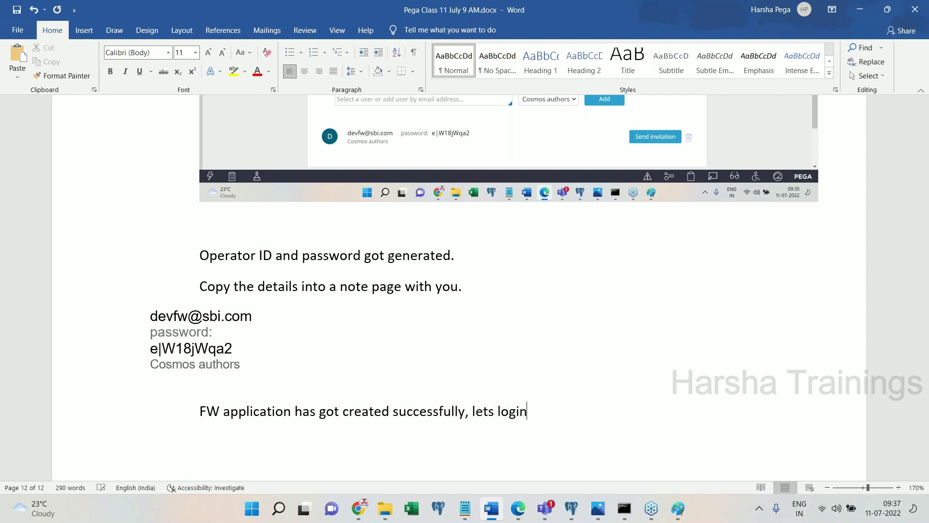
{"action": "type", "text": "ication later "}
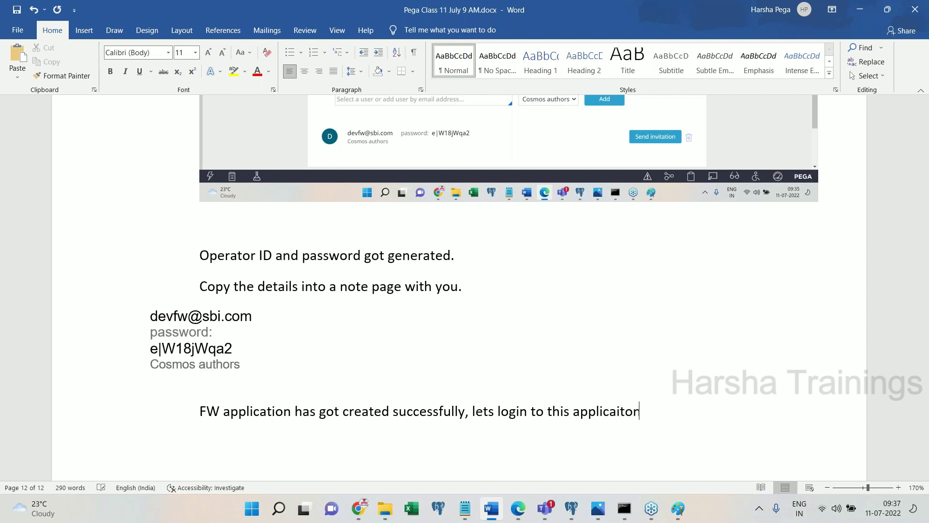
{"action": "type", "text": "point in time."}
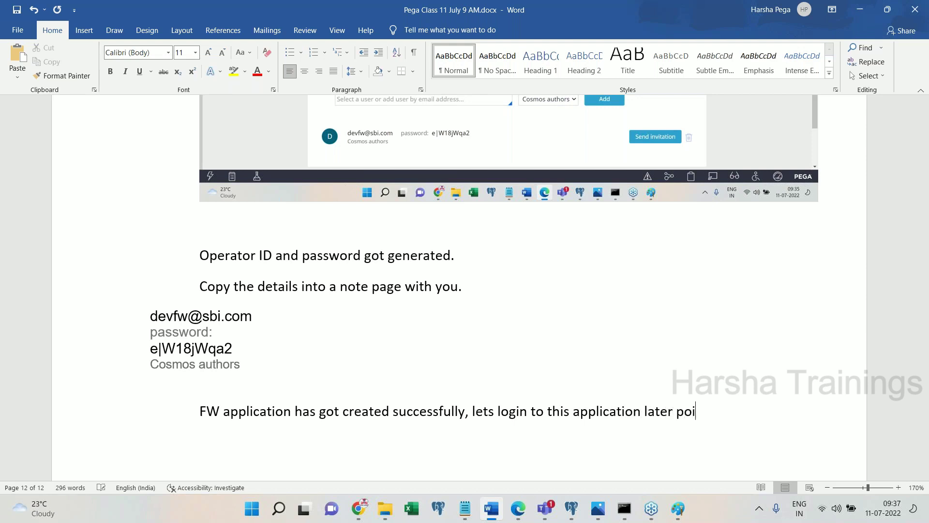
{"action": "key", "text": "Return"}
{"action": "key", "text": "Return"}
- Advise keeping default credentials and building an implementation application on top, then type 'How to create IMPL Application'
{"action": "type", "text": "As of now, sta"}
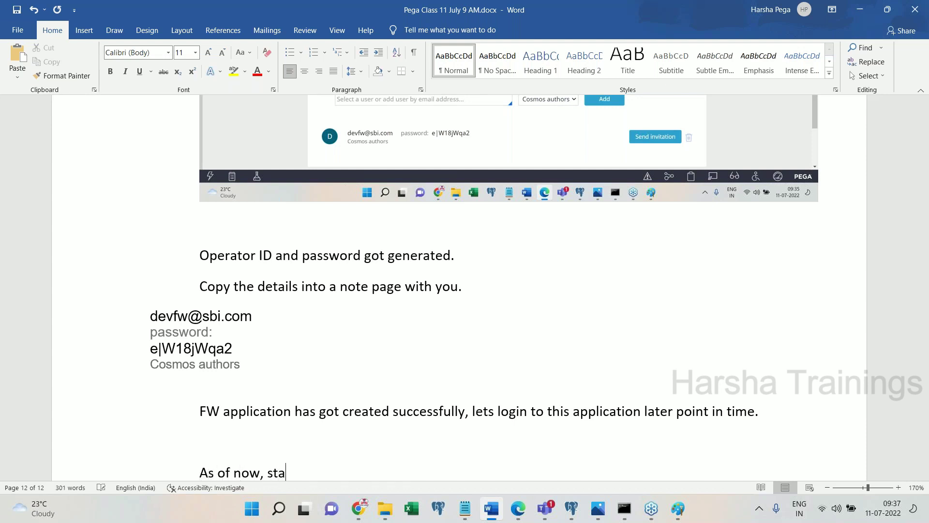
{"action": "type", "text": "y with default creden"}
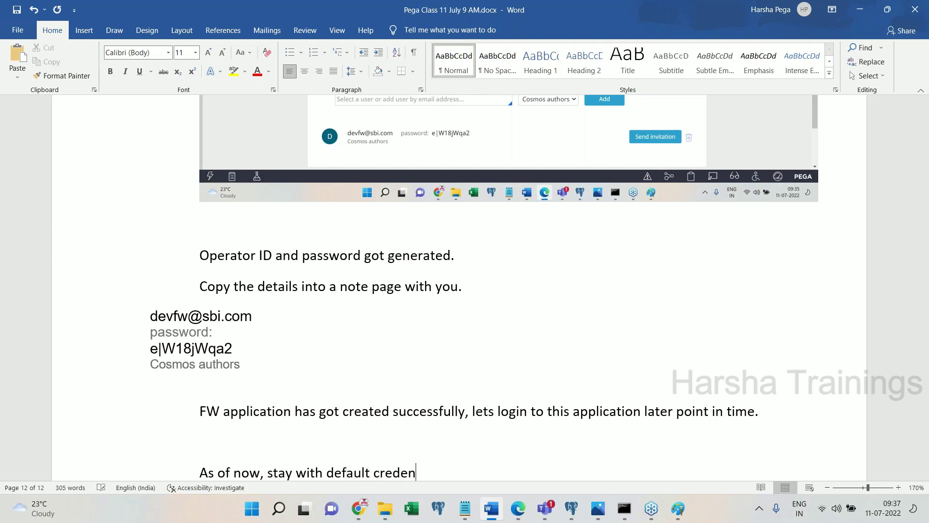
{"action": "type", "text": "tials and create impleme"}
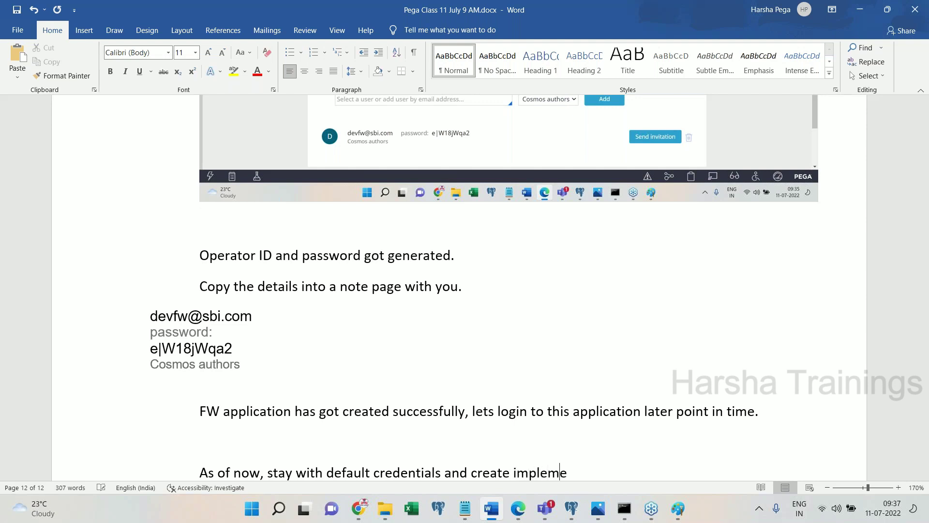
{"action": "type", "text": "ntation application "}
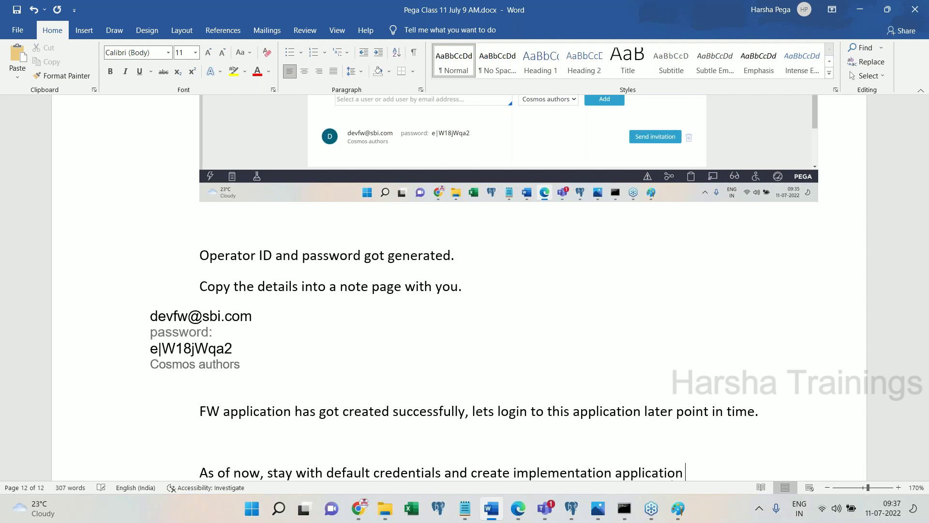
{"action": "type", "text": "on top of above FW application."}
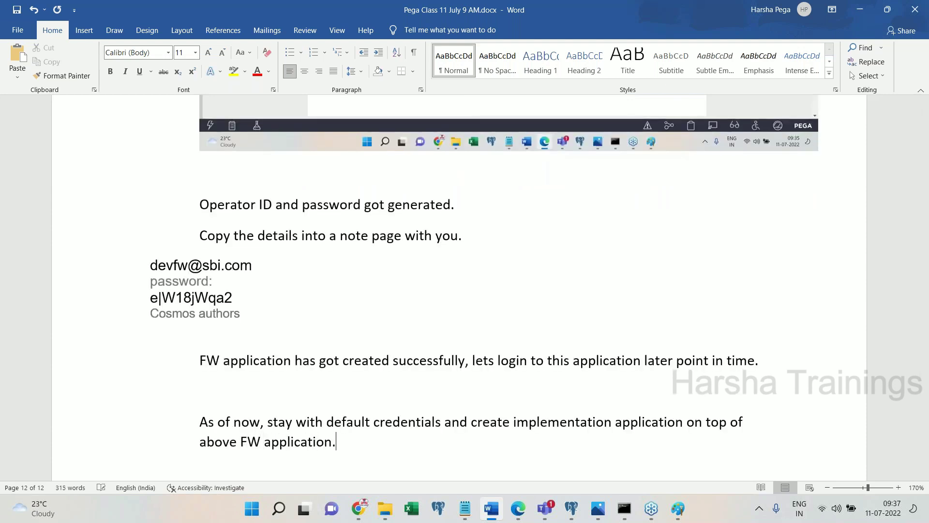
{"action": "key", "text": "Return"}
{"action": "type", "text": "How to create "}
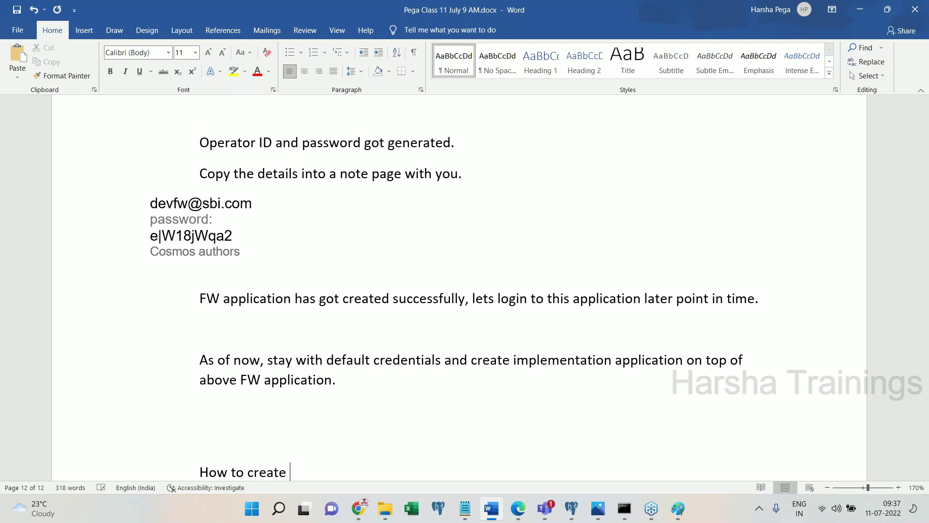
{"action": "type", "text": "IMPL Applicationa"}
- Remove the indent and stray 'a' from the 'How to create IMPL Application' heading and centre it
{"action": "key", "text": "Home"}
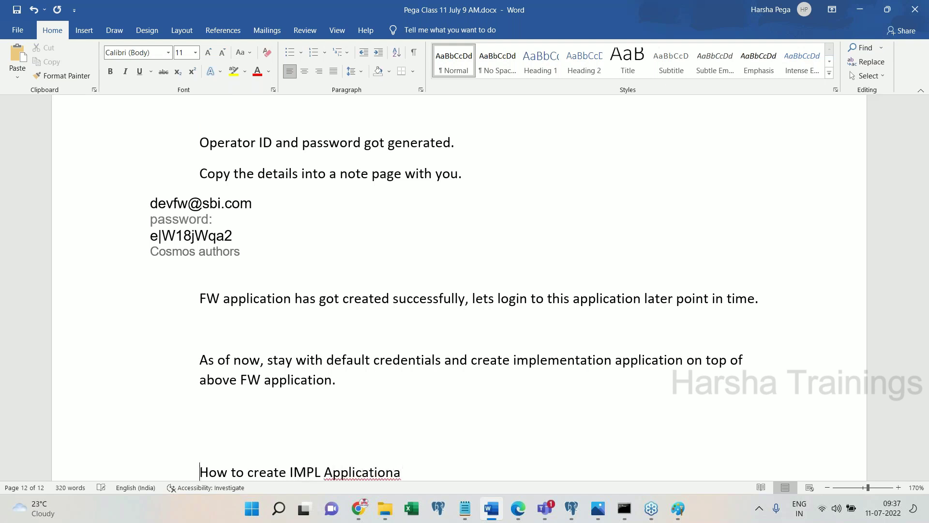
{"action": "key", "text": "BackSpace"}
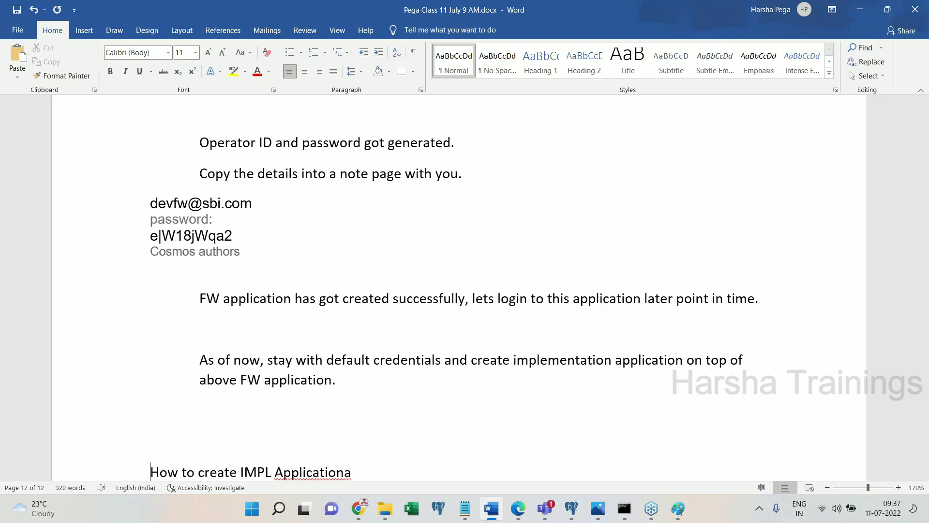
{"action": "left_click", "coordinate": [365, 472]}
{"action": "key", "text": "BackSpace"}
{"action": "triple_click", "coordinate": [365, 471]}
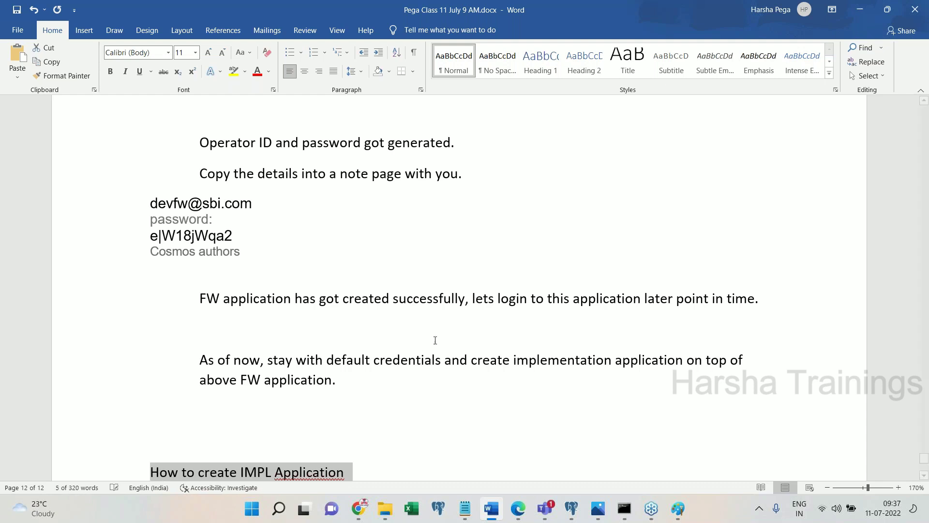
{"action": "left_click", "coordinate": [305, 71]}
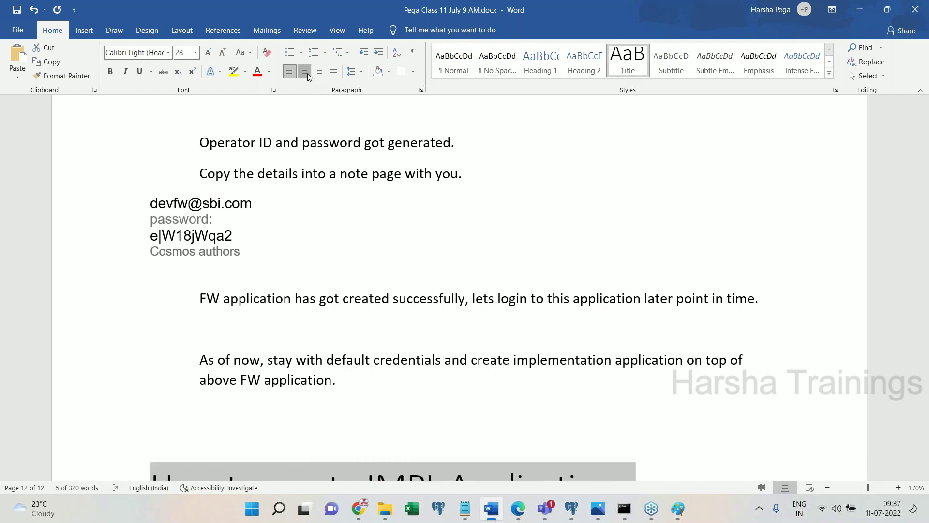
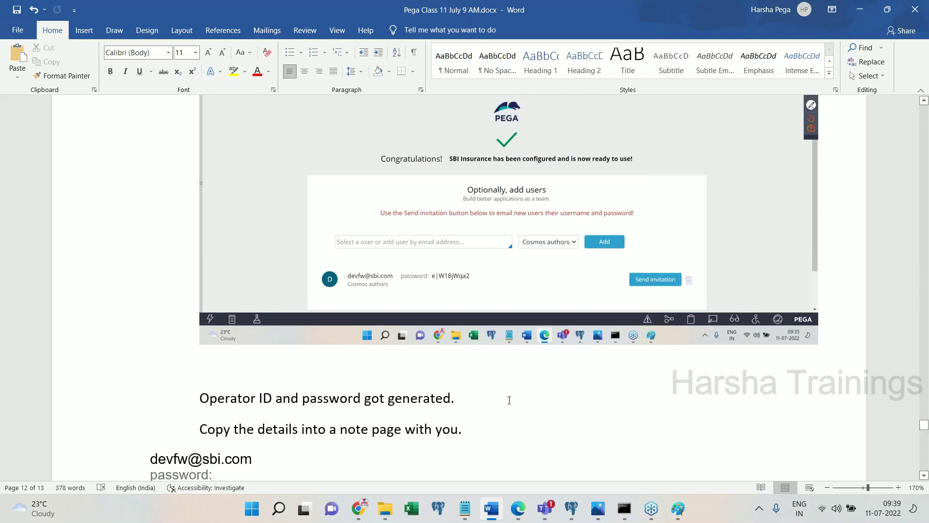
{"action": "scroll", "coordinate": [927, 319], "scroll_direction": "up", "scroll_amount": 15}
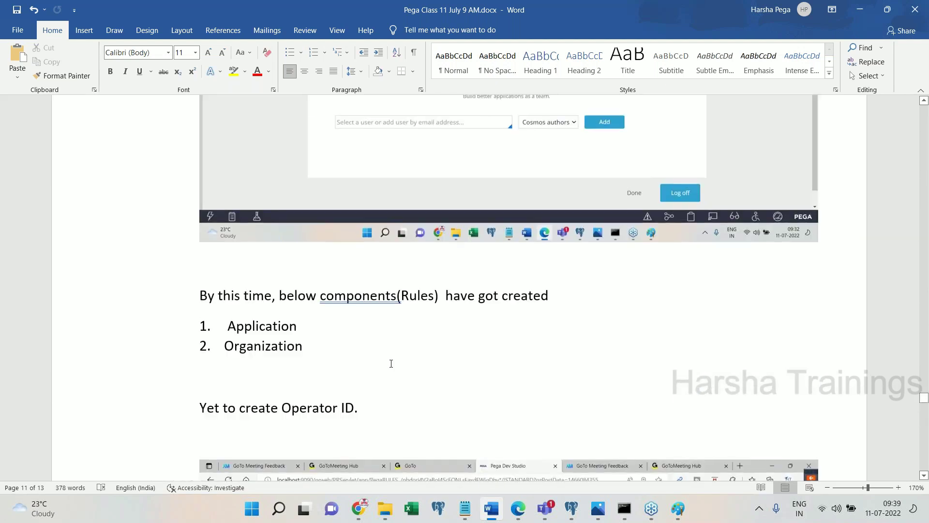
- Leave the numbered list after the four IMPL steps and add a 'Design:' heading with a fresh line below
{"action": "left_click", "coordinate": [348, 354]}
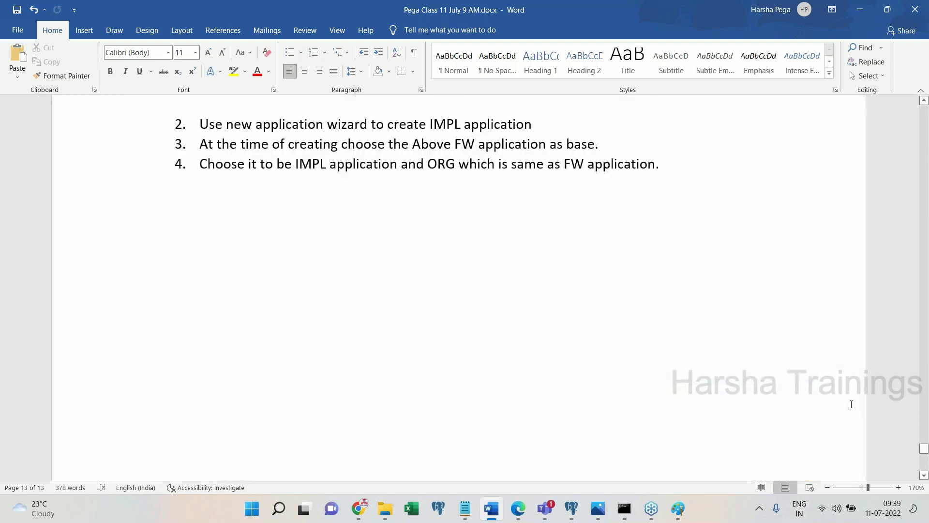
{"action": "key", "text": "Return"}
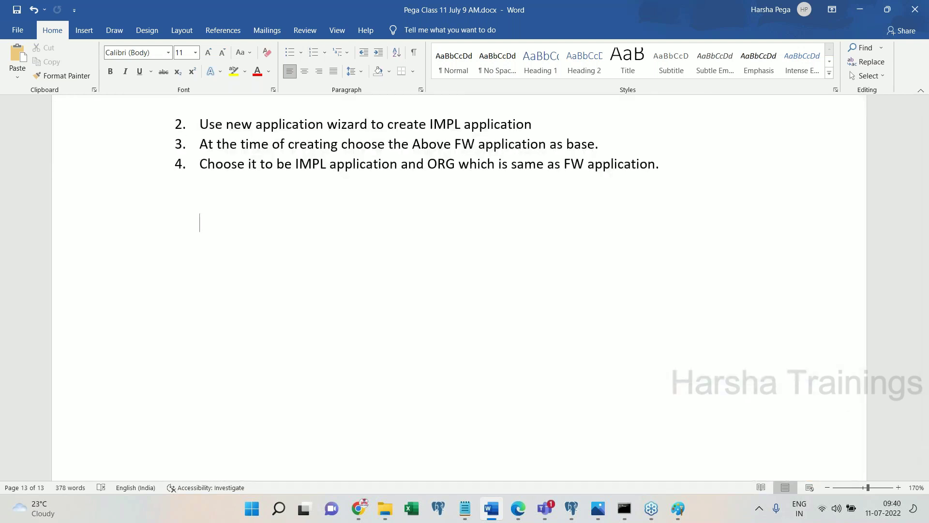
{"action": "key", "text": "Return"}
{"action": "key", "text": "BackSpace"}
{"action": "type", "text": "Let's create"}
{"action": "key", "text": "BackSpace"}
{"action": "key", "text": "BackSpace"}
{"action": "key", "text": "BackSpace"}
{"action": "key", "text": "BackSpace"}
{"action": "key", "text": "BackSpace"}
{"action": "key", "text": "BackSpace"}
{"action": "key", "text": "BackSpace"}
{"action": "key", "text": "BackSpace"}
{"action": "key", "text": "BackSpace"}
{"action": "key", "text": "BackSpace"}
{"action": "key", "text": "BackSpace"}
{"action": "key", "text": "BackSpace"}
{"action": "type", "text": "Design:"}
{"action": "key", "text": "Return"}
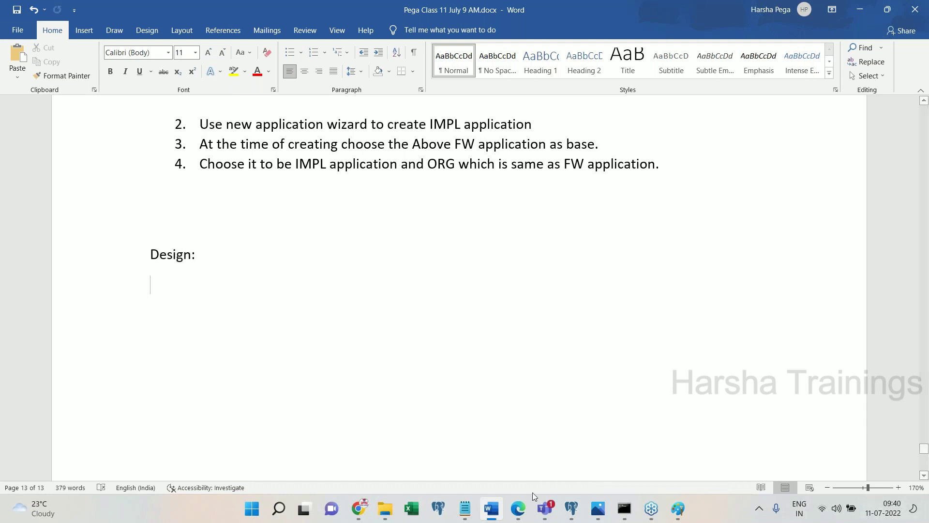
- Finish the Dev Studio wizard with Done and undo an accidentally pasted screenshot in the notes
{"action": "left_click", "coordinate": [518, 511]}
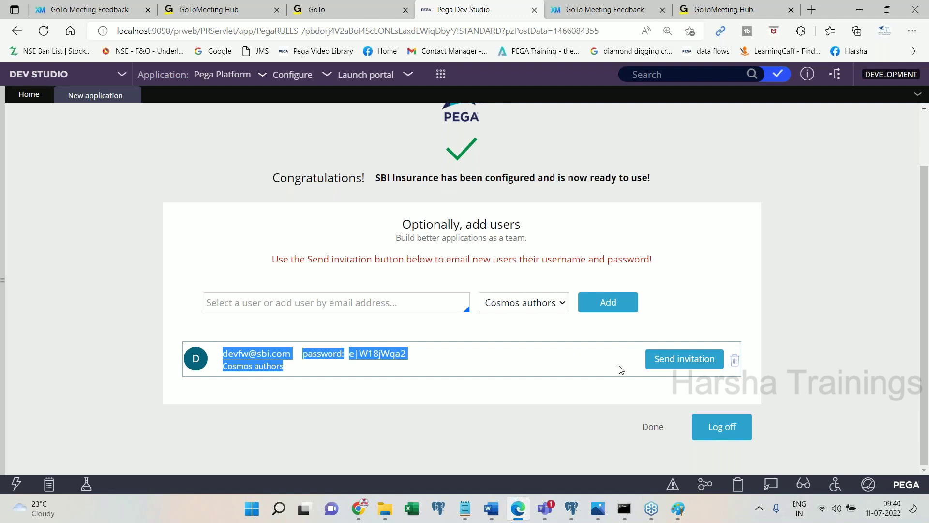
{"action": "left_click", "coordinate": [653, 427]}
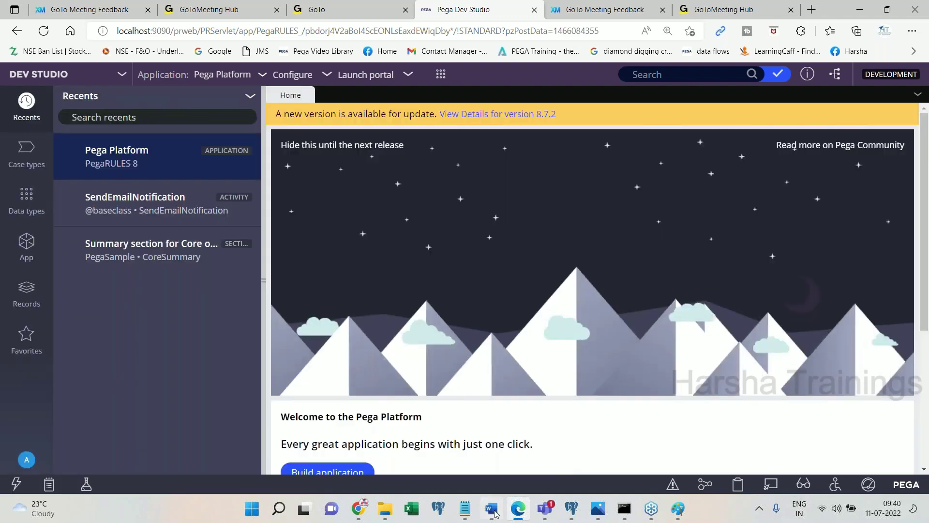
{"action": "key", "text": "alt+Tab"}
{"action": "scroll", "coordinate": [927, 291], "scroll_direction": "up", "scroll_amount": 15}
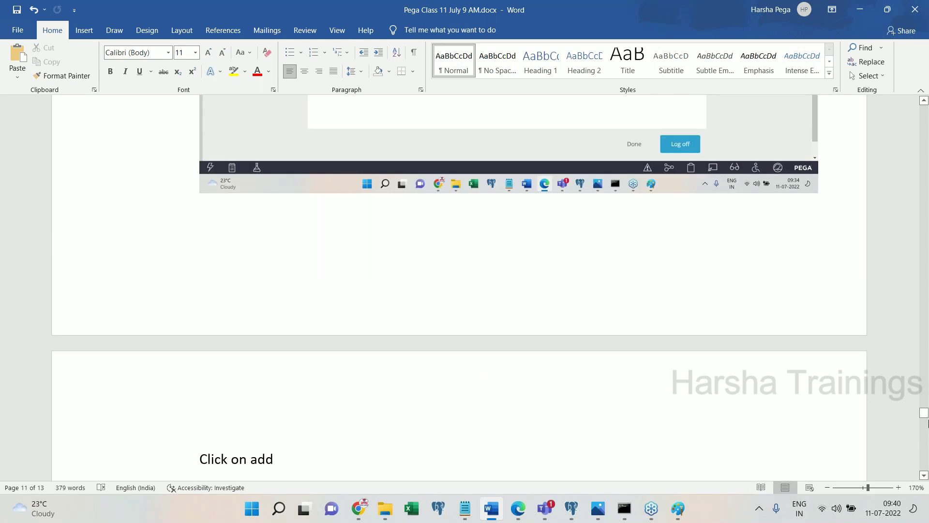
{"action": "scroll", "coordinate": [926, 421], "scroll_direction": "down", "scroll_amount": 5}
{"action": "scroll", "coordinate": [926, 422], "scroll_direction": "down", "scroll_amount": 1}
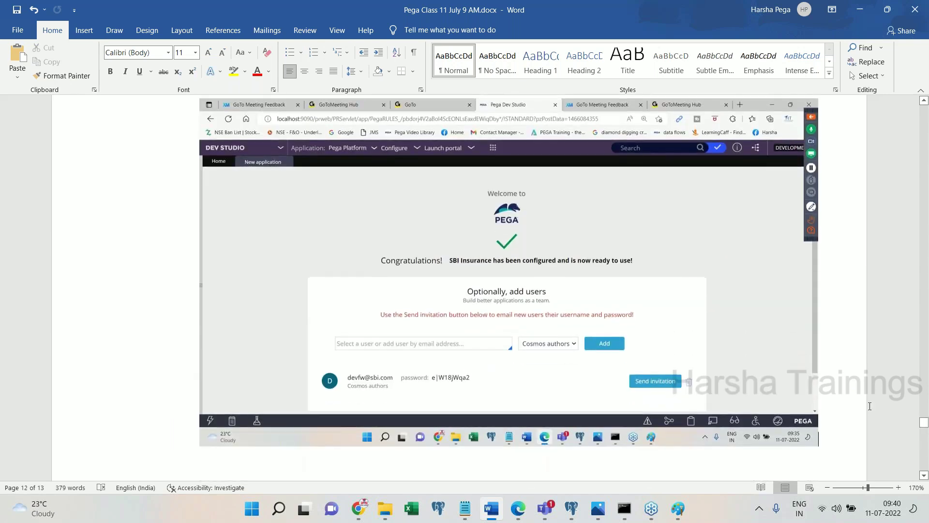
{"action": "key", "text": "ctrl+z"}
- Add a 'Click on DONE' line to the notes with the Dev Studio screenshot pasted beneath it
{"action": "left_click", "coordinate": [471, 278]}
{"action": "key", "text": "Return"}
{"action": "type", "text": "Clikc"}
{"action": "key", "text": "BackSpace"}
{"action": "key", "text": "BackSpace"}
{"action": "type", "text": "ck on DONE"}
{"action": "key", "text": "Return"}
{"action": "key", "text": "ctrl+v"}
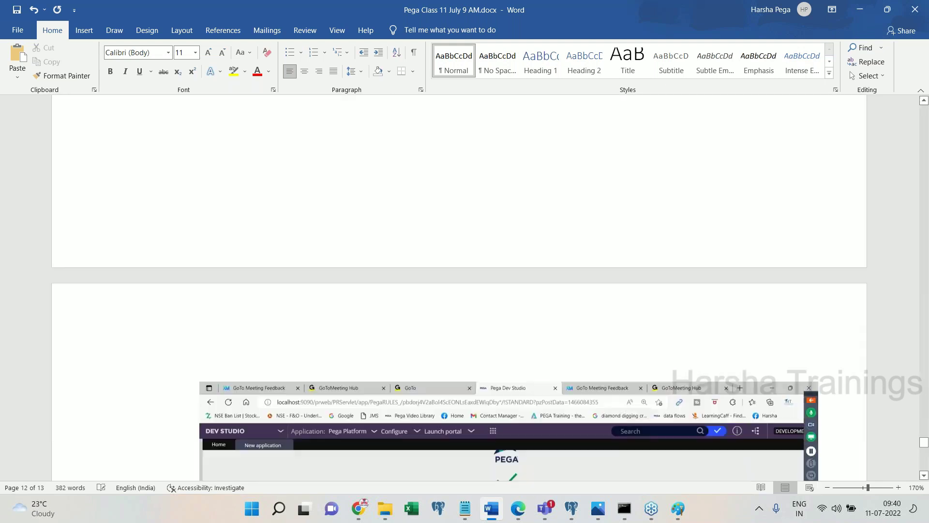
{"action": "scroll", "coordinate": [460, 290], "scroll_direction": "down", "scroll_amount": 5}
{"action": "key", "text": "ctrl+d"}
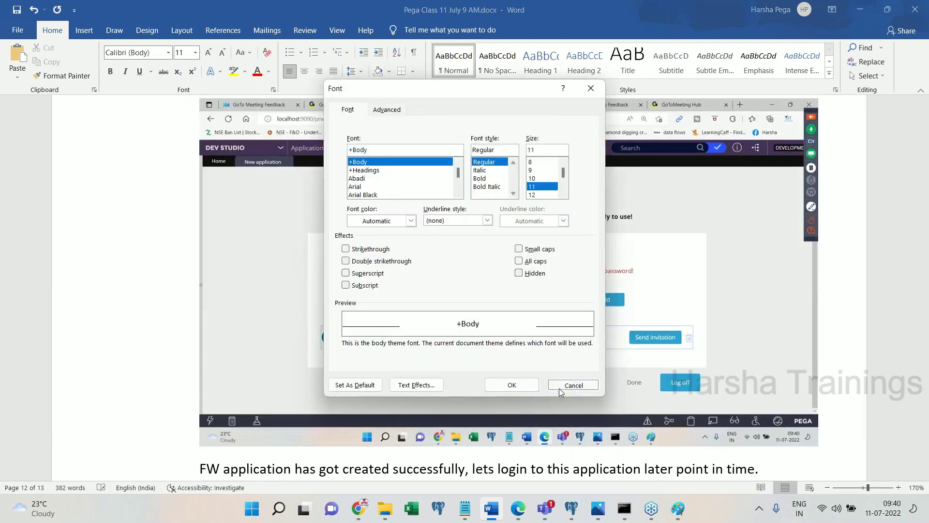
{"action": "left_click", "coordinate": [560, 390]}
- Paste the Dev Studio home page screenshot into the IMPL section near 'Design:'
{"action": "key", "text": "ctrl+End"}
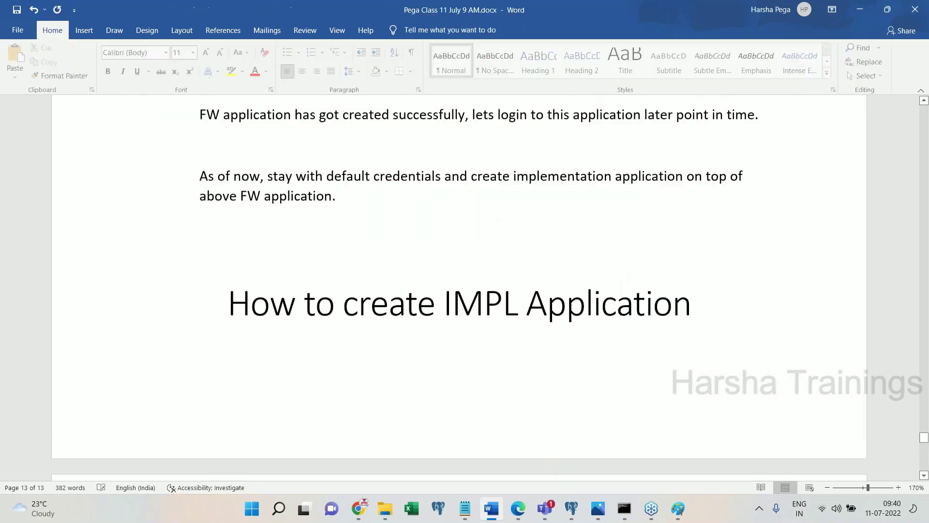
{"action": "left_click", "coordinate": [518, 511]}
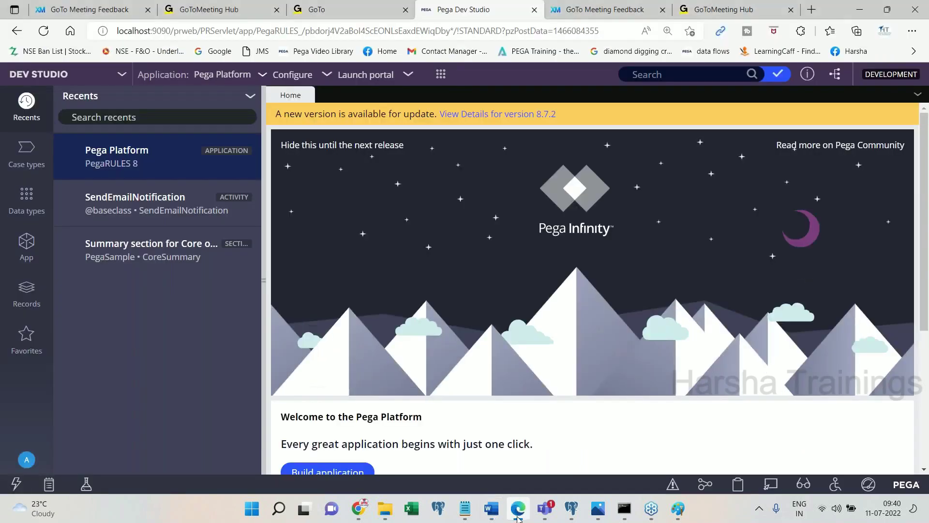
{"action": "left_click", "coordinate": [517, 514]}
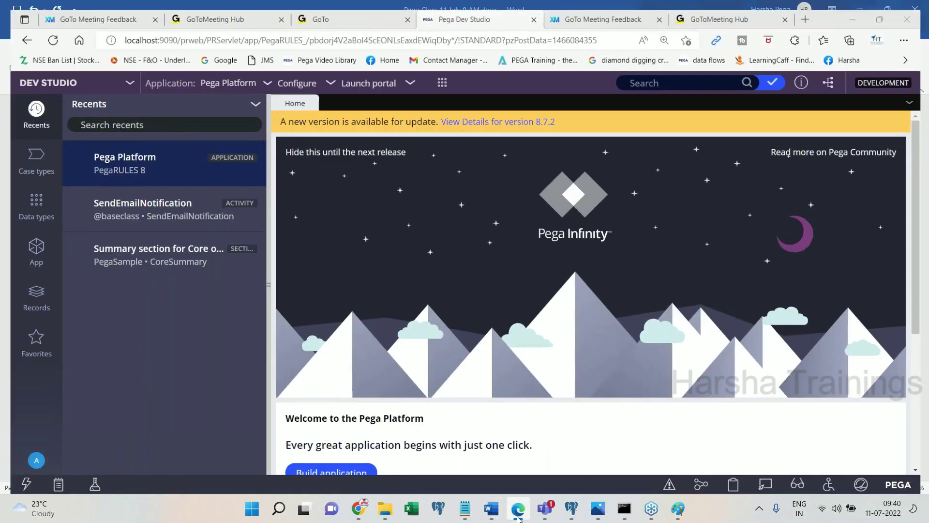
{"action": "left_click", "coordinate": [287, 133]}
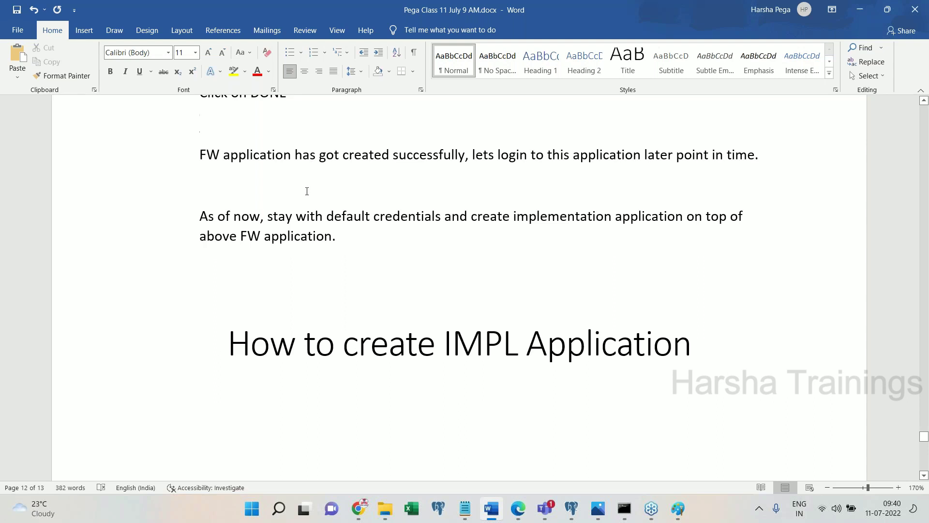
{"action": "key", "text": "ctrl+v"}
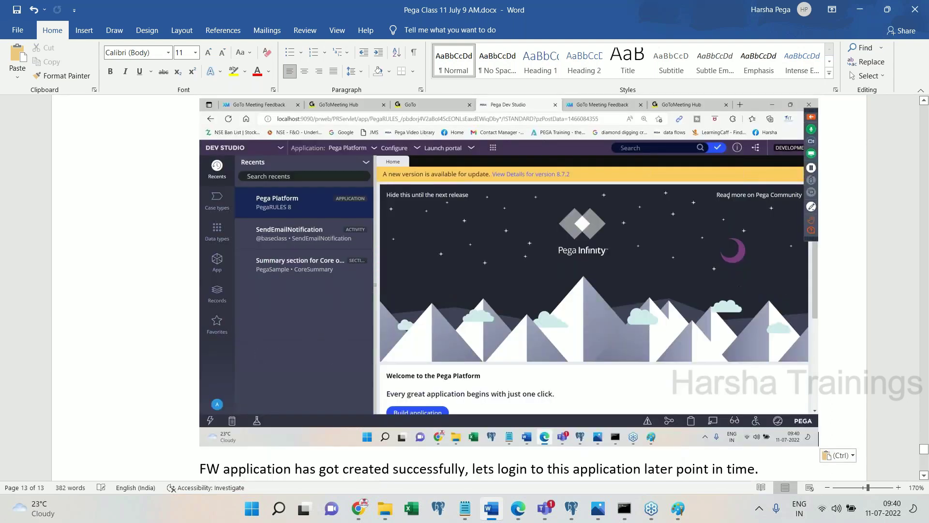
{"action": "scroll", "coordinate": [326, 197], "scroll_direction": "down", "scroll_amount": 10}
{"action": "left_click", "coordinate": [329, 271]}
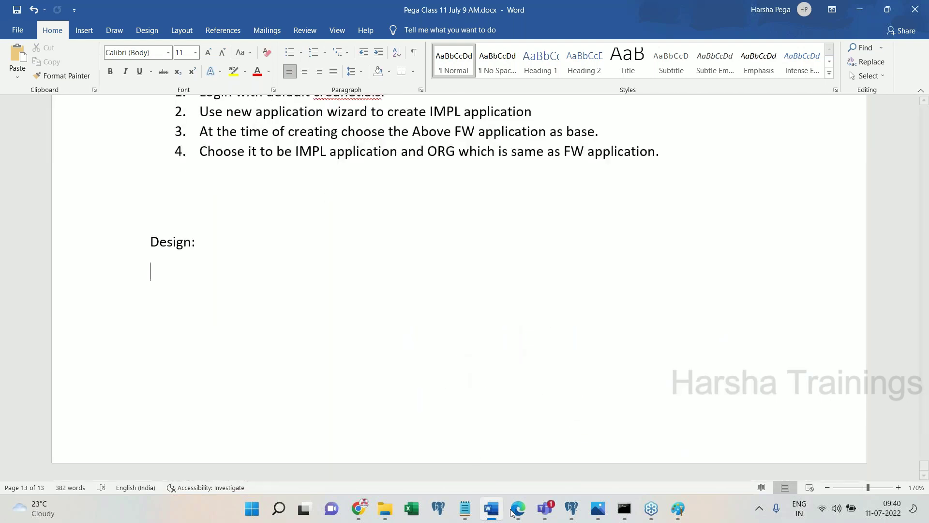
{"action": "left_click", "coordinate": [517, 508]}
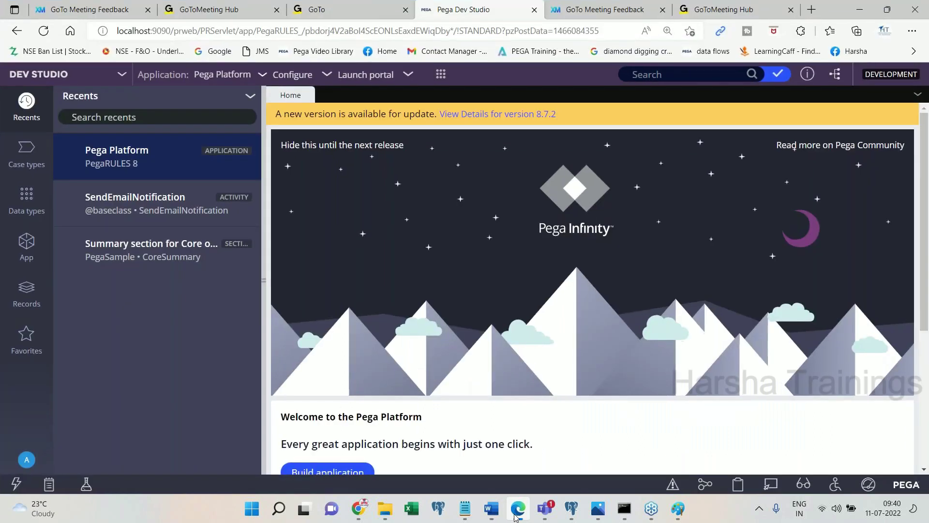
{"action": "left_click", "coordinate": [516, 508]}
{"action": "left_click", "coordinate": [517, 509]}
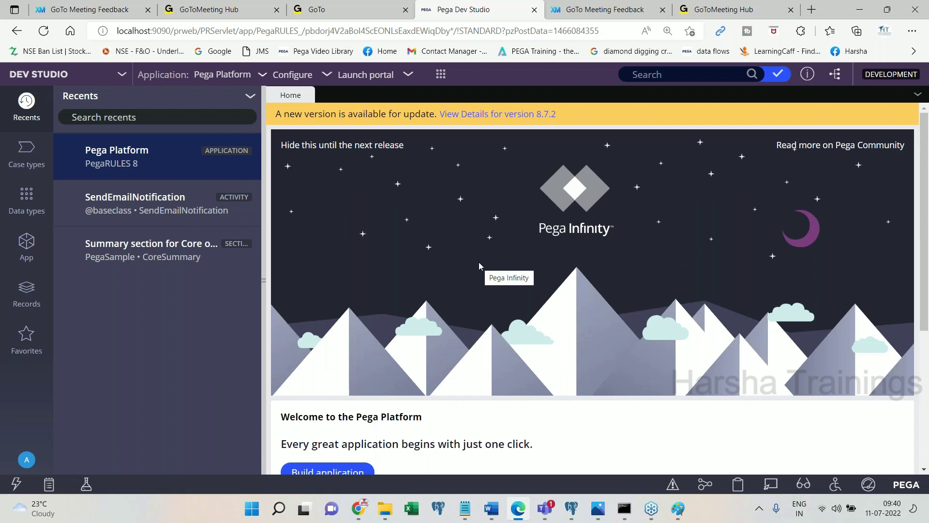
- Choose New Application from the Pega Platform menu, pasting menu and wizard screenshots into the notes
{"action": "left_click", "coordinate": [227, 76]}
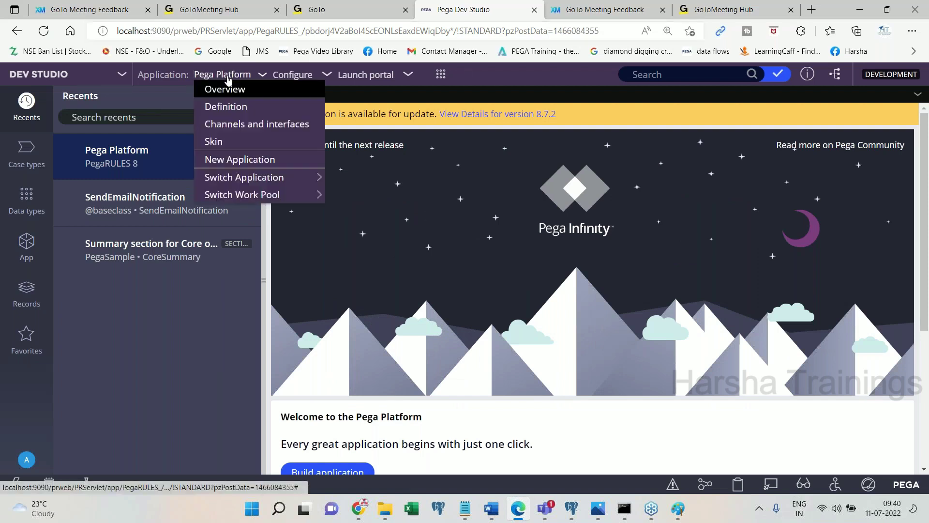
{"action": "left_click", "coordinate": [237, 168]}
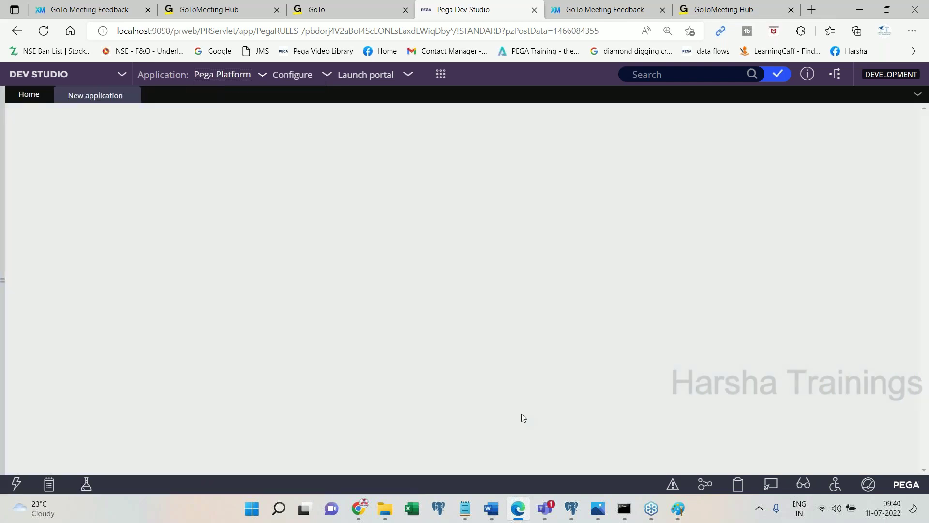
{"action": "left_click", "coordinate": [518, 508]}
{"action": "key", "text": "ctrl+v"}
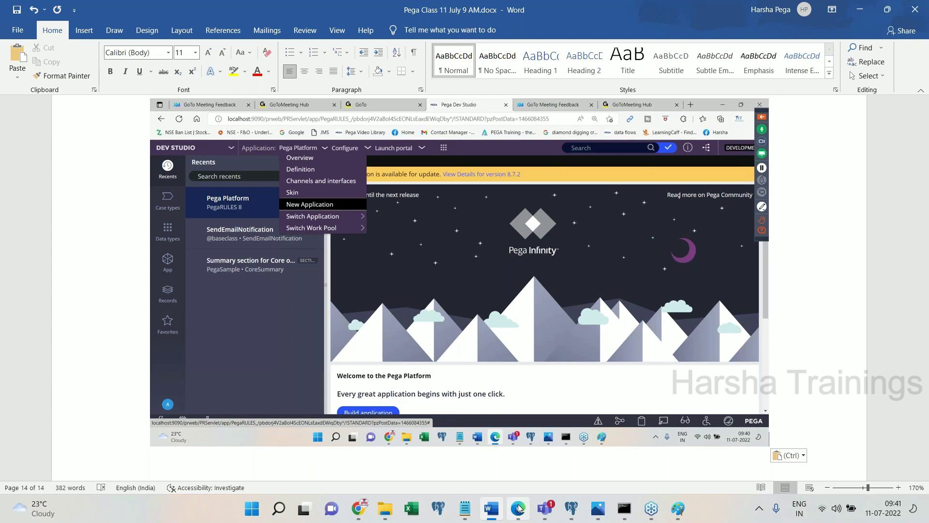
{"action": "left_click", "coordinate": [518, 508]}
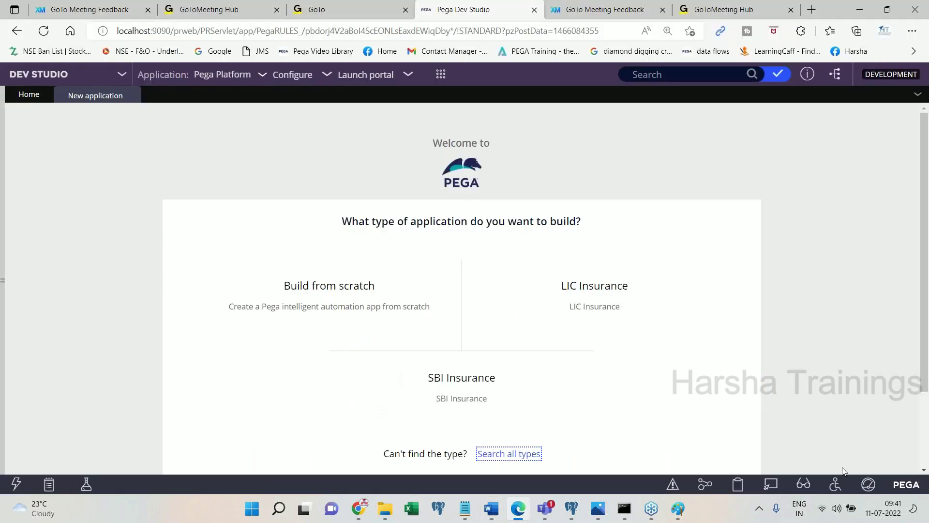
{"action": "left_click", "coordinate": [488, 512]}
{"action": "key", "text": "ctrl+v"}
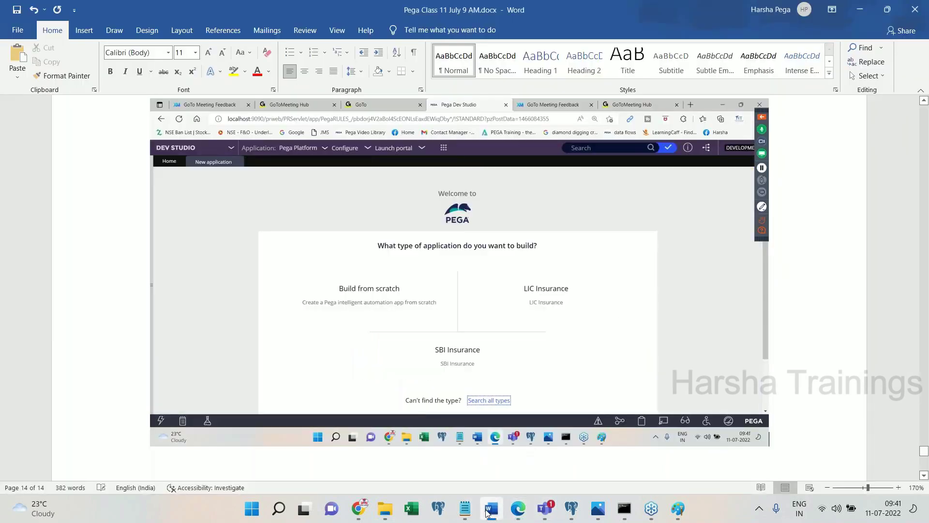
{"action": "left_click", "coordinate": [518, 508]}
{"action": "mouse_move", "coordinate": [360, 304]}
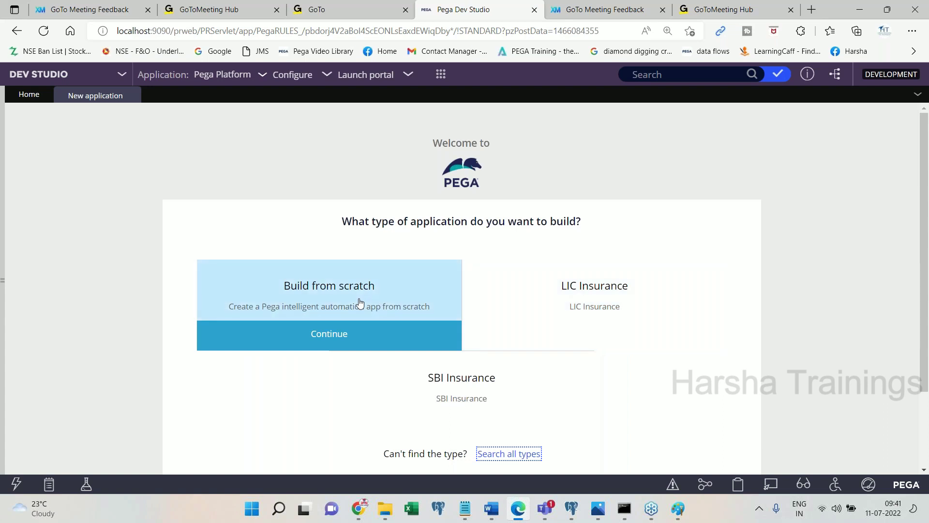
{"action": "mouse_move", "coordinate": [483, 395]}
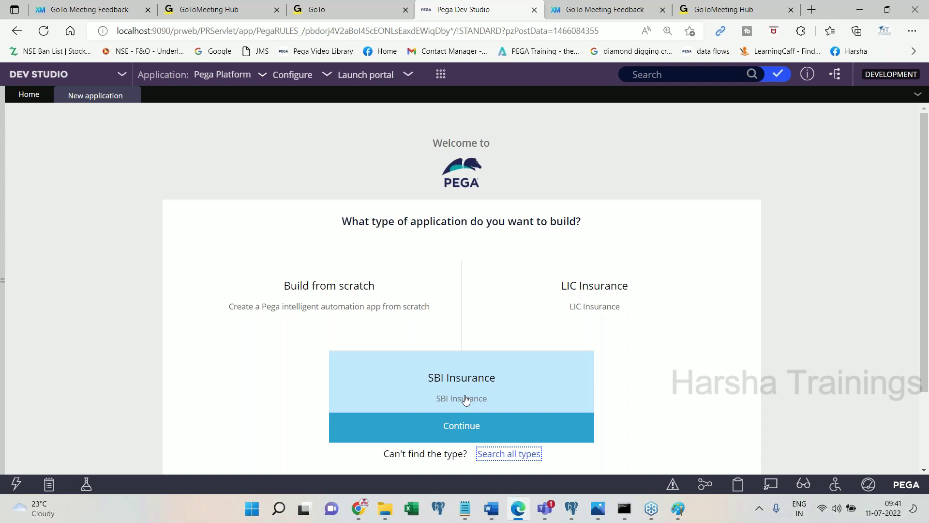
{"action": "mouse_move", "coordinate": [598, 274]}
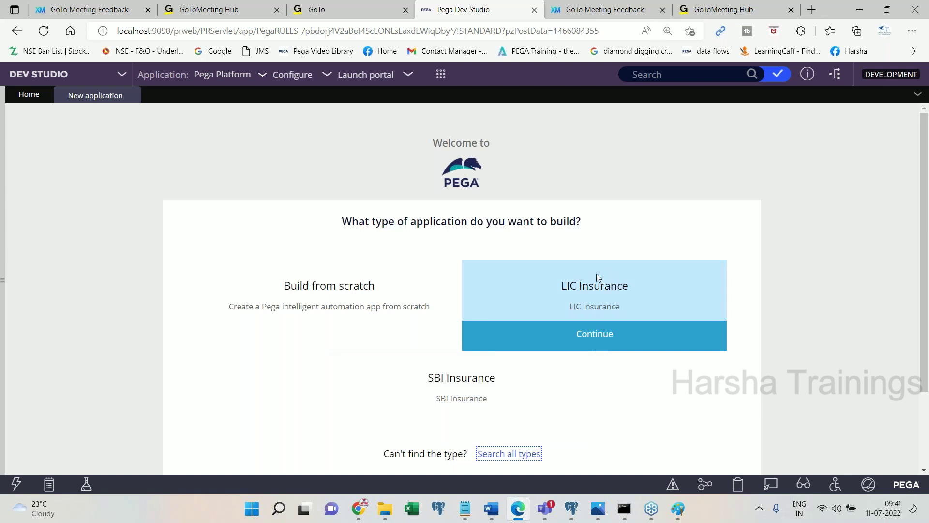
{"action": "mouse_move", "coordinate": [440, 270]}
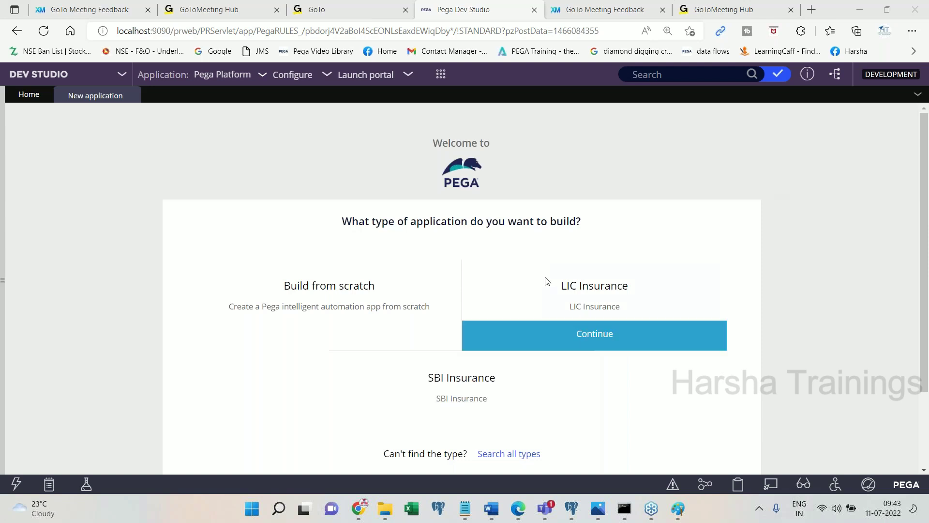
{"action": "mouse_move", "coordinate": [475, 359]}
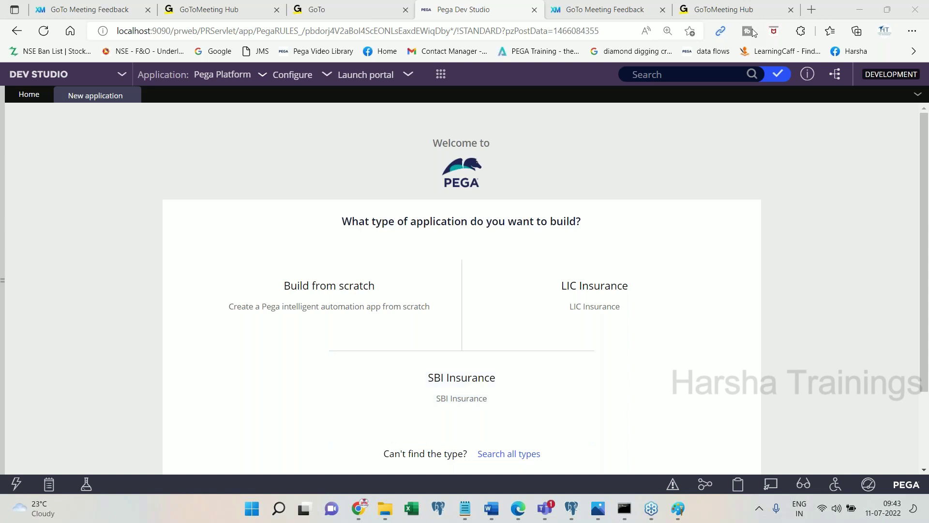
{"action": "mouse_move", "coordinate": [452, 381]}
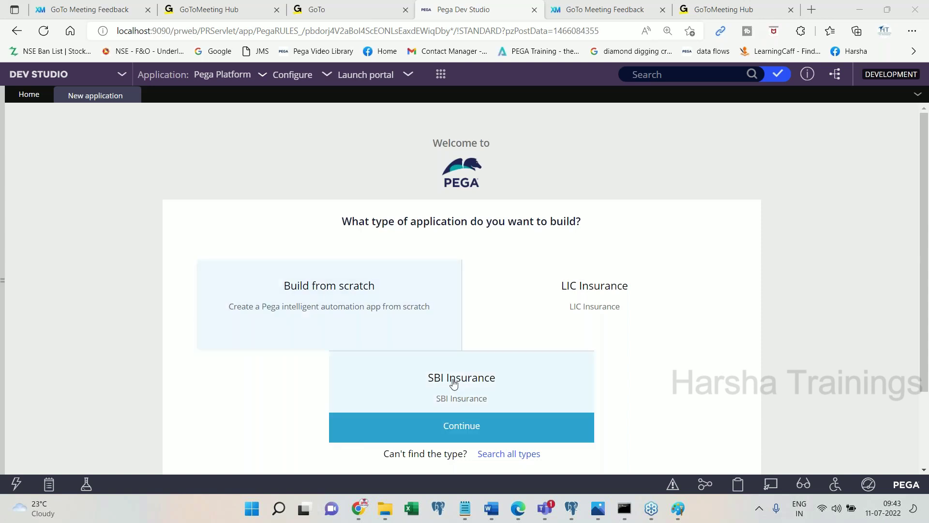
- Paste the SBI Insurance screenshot and add the line 'Click on SBI Insurance'
{"action": "left_click", "coordinate": [491, 515]}
{"action": "key", "text": "ctrl+v"}
{"action": "key", "text": "Return"}
{"action": "type", "text": "Click on SBI Insurance"}
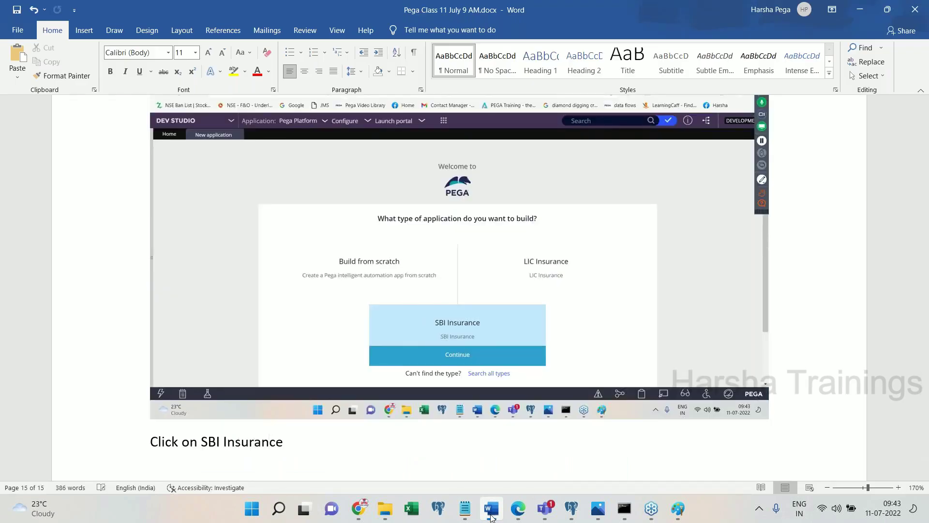
- Explain that Build From Scratch creates the application on top of the PEGA PLATFORM OOTB application
{"action": "key", "text": "ctrl+f"}
{"action": "type", "text": "scratch"}
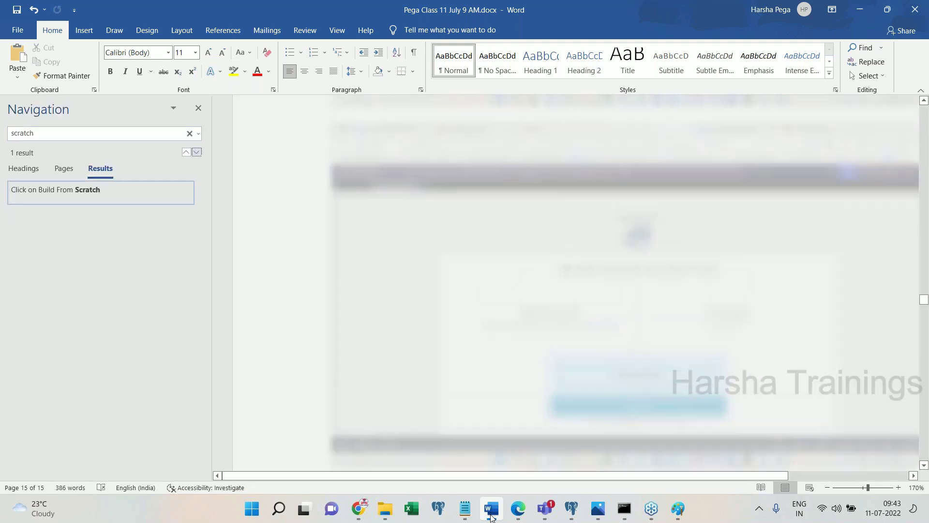
{"action": "left_click", "coordinate": [586, 182]}
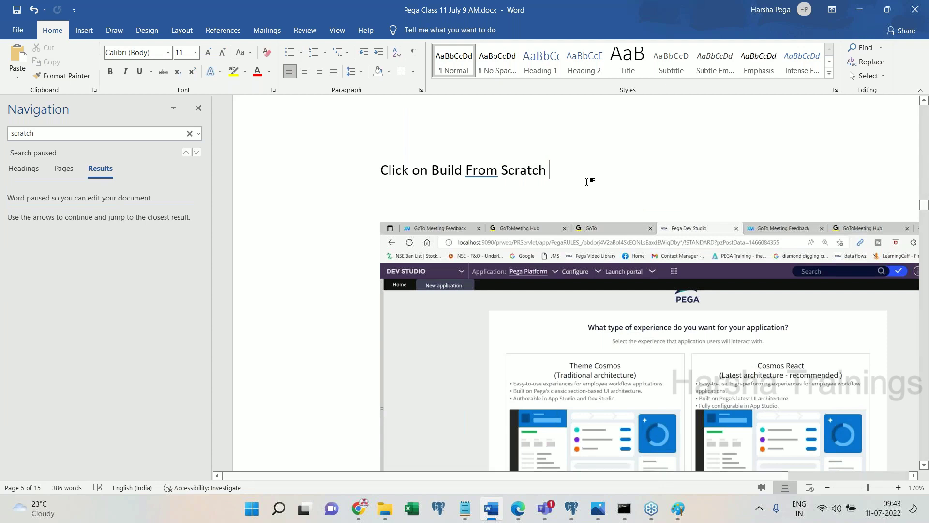
{"action": "type", "text": ": Clicking on"}
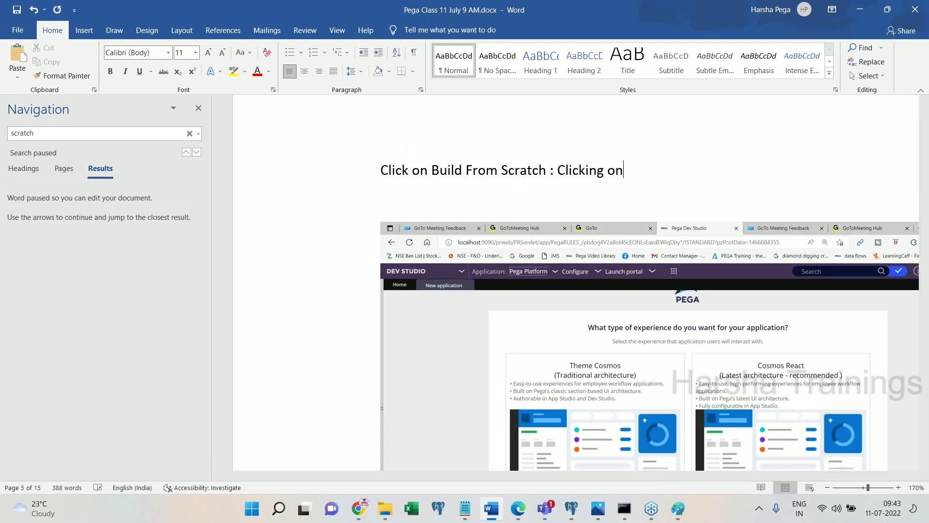
{"action": "type", "text": " this your application will"}
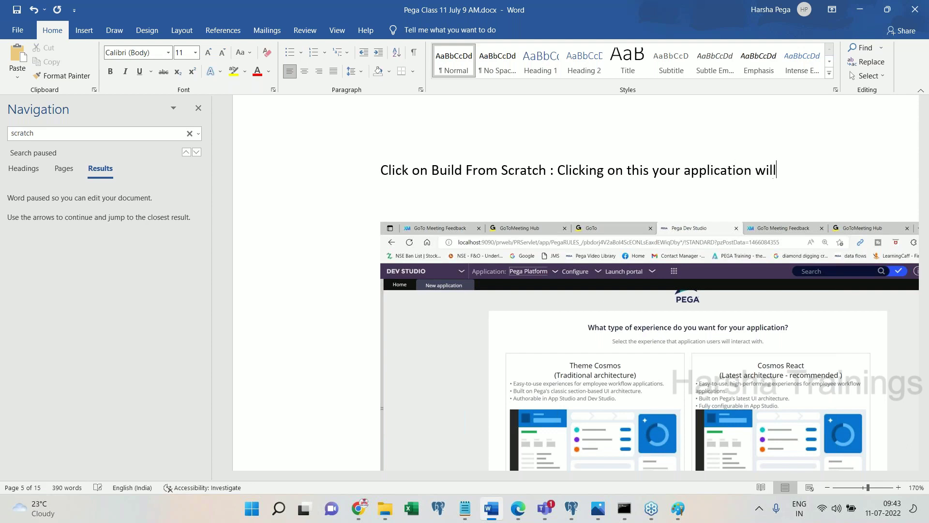
{"action": "type", "text": " get created on top of PEGA "}
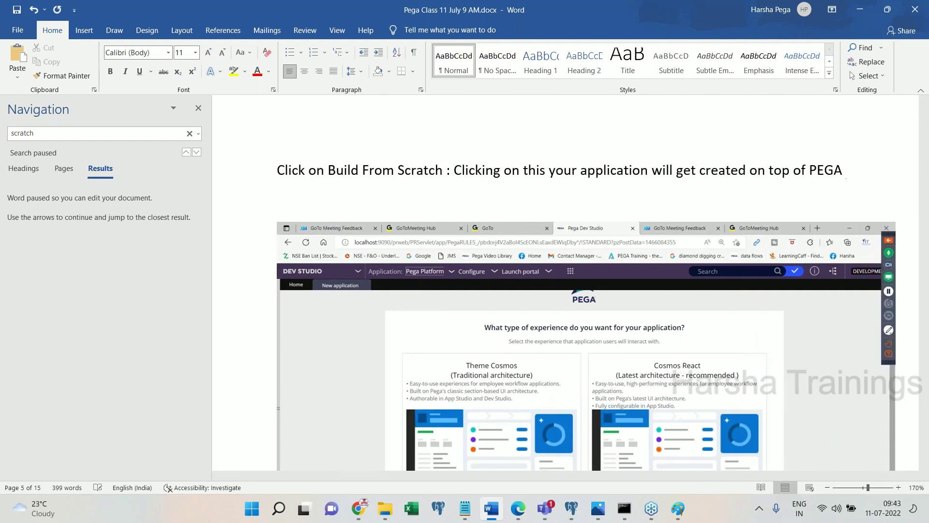
{"action": "type", "text": "PLATFORM application"}
{"action": "left_click", "coordinate": [349, 190]}
{"action": "type", "text": "OOTB"}
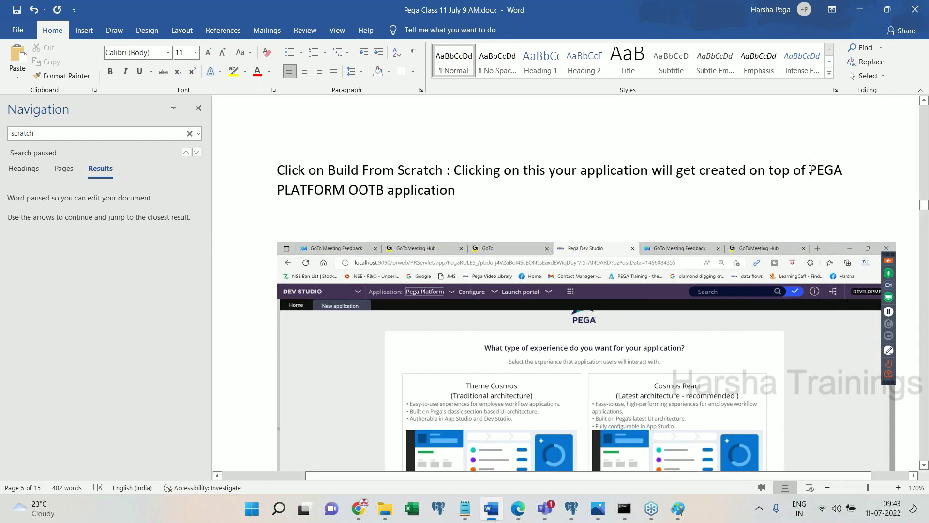
{"action": "key", "text": "Return"}
- Note that clicking SBI Insurance builds the application on top of the SBI Insurance FW application
{"action": "type", "text": "\""}
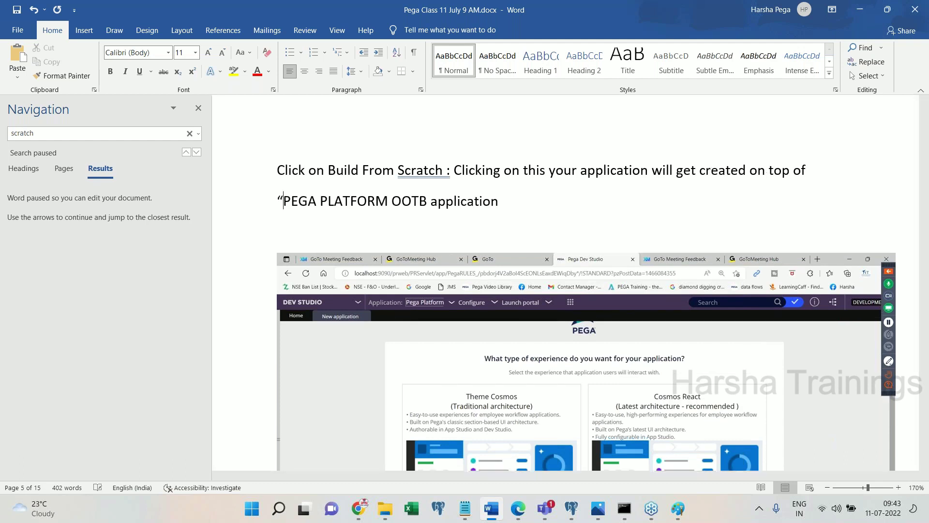
{"action": "type", "text": "\""}
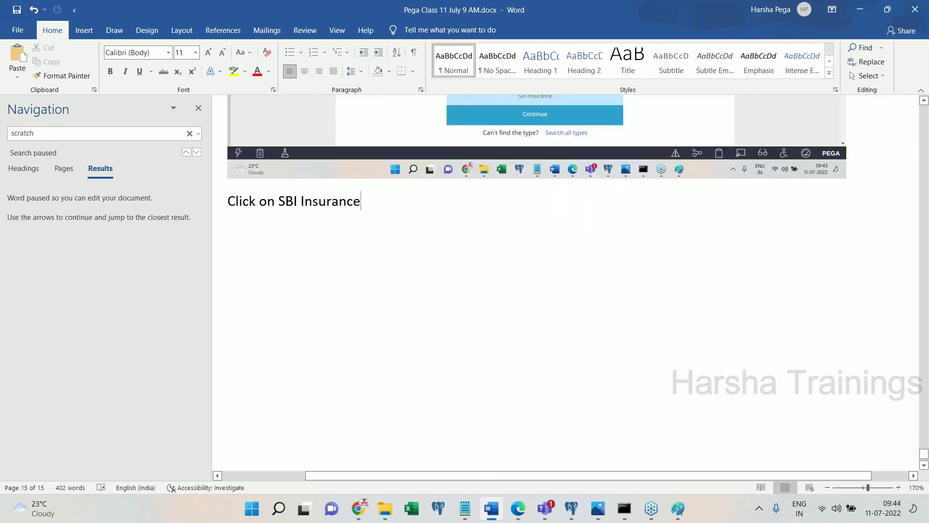
{"action": "type", "text": ": Clicking o"}
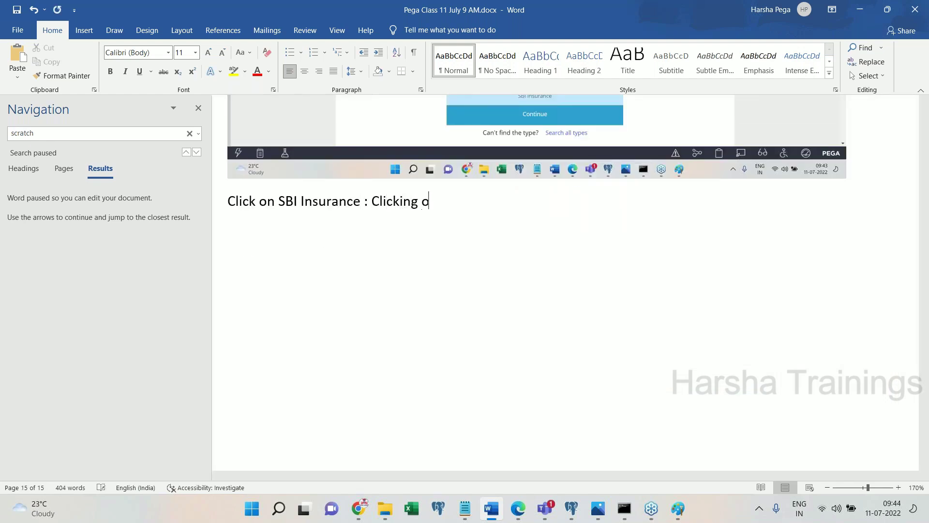
{"action": "type", "text": "n this , the present "}
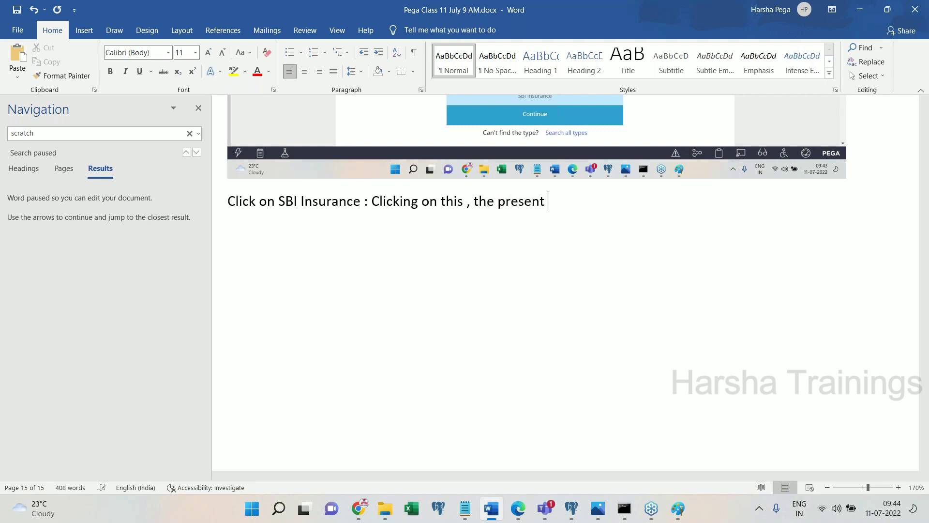
{"action": "type", "text": "application will"}
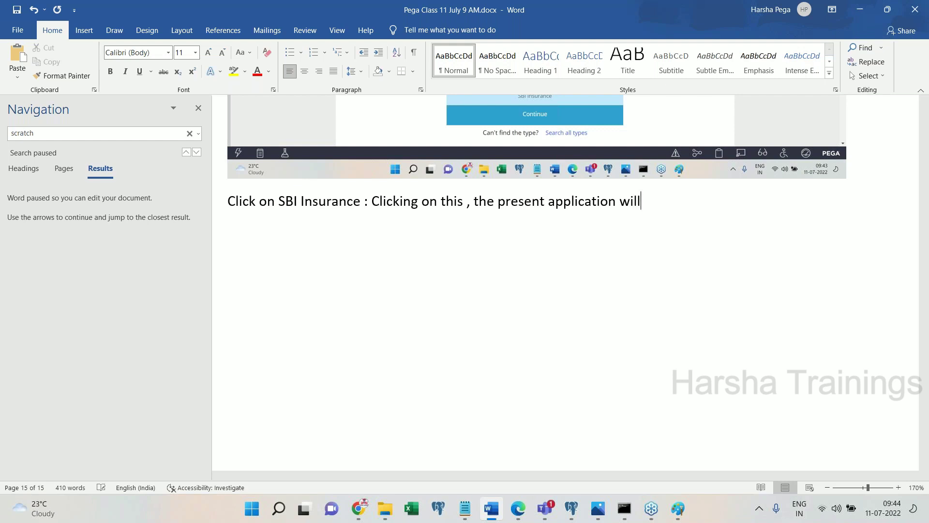
{"action": "type", "text": " get created on t"}
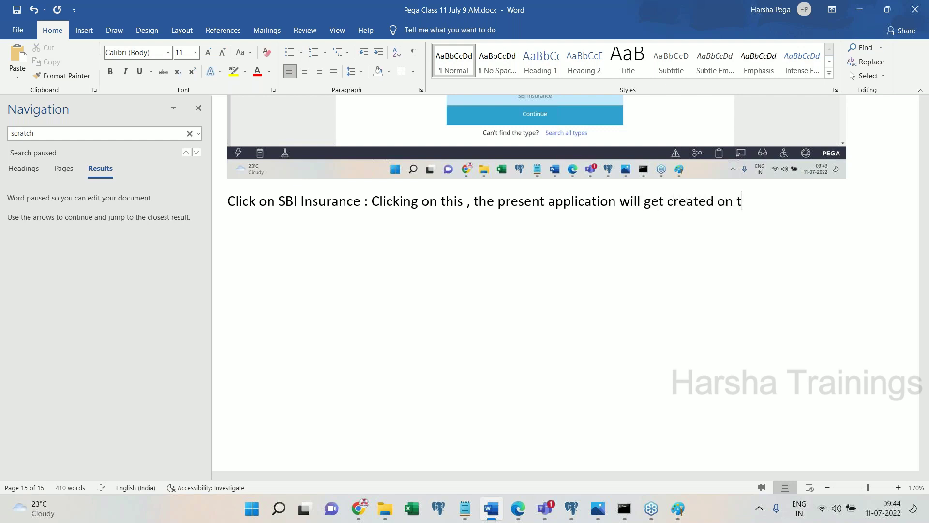
{"action": "type", "text": "op of SBI Insurance Appl"}
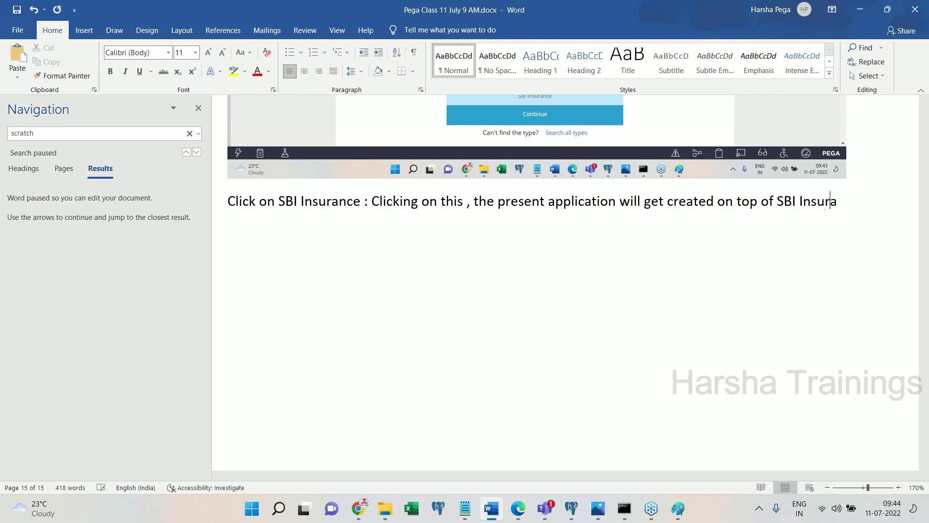
{"action": "key", "text": "BackSpace"}
{"action": "key", "text": "BackSpace"}
{"action": "key", "text": "BackSpace"}
{"action": "key", "text": "BackSpace"}
{"action": "type", "text": "FW applciation."}
{"action": "key", "text": "Return"}
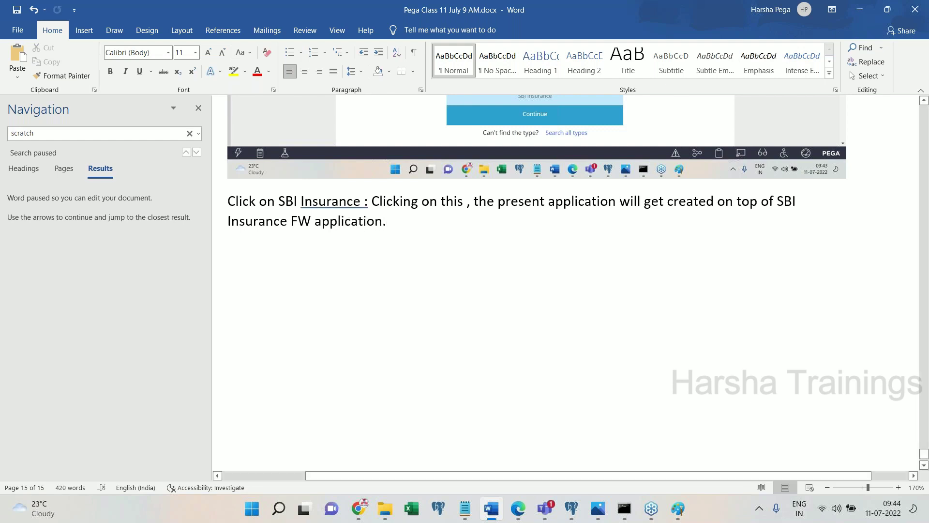
{"action": "left_click", "coordinate": [198, 108]}
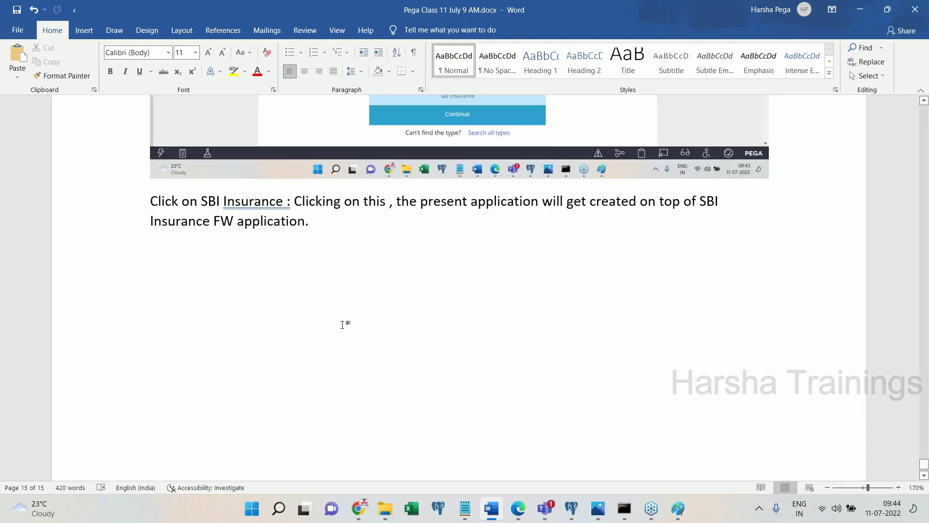
- Select the SBI Insurance application type and paste its detail page screenshot into the notes
{"action": "left_click", "coordinate": [518, 508]}
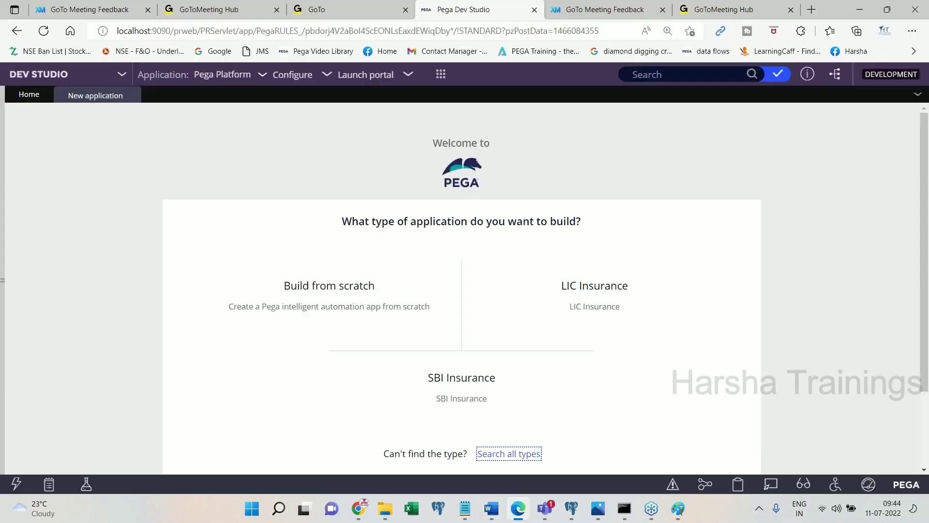
{"action": "mouse_move", "coordinate": [456, 396]}
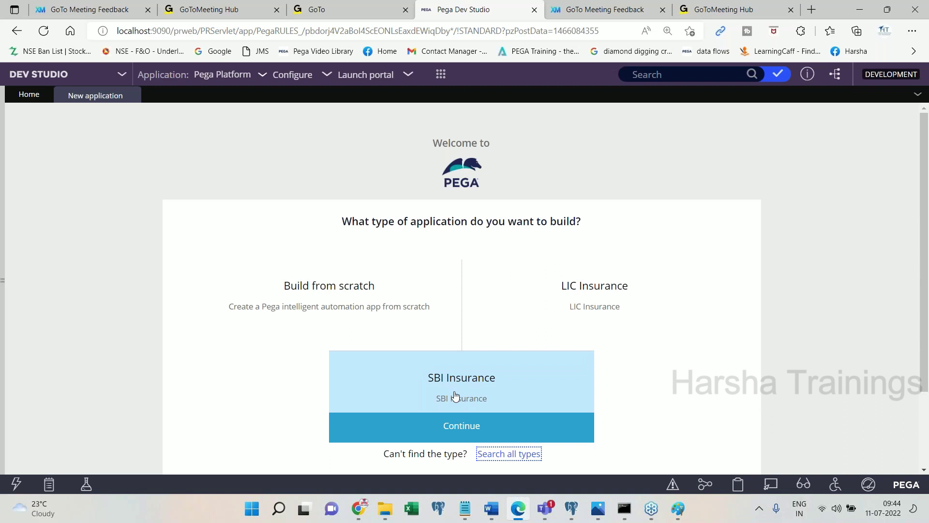
{"action": "left_click", "coordinate": [457, 426]}
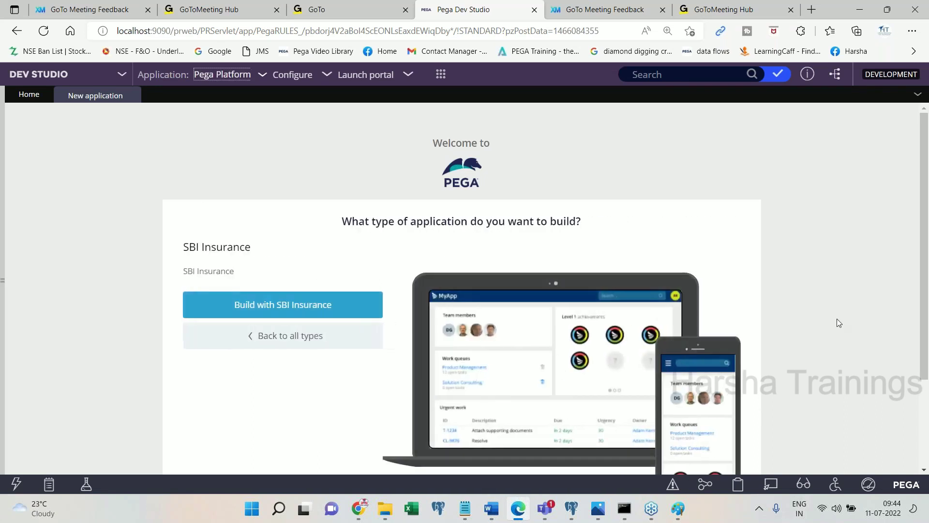
{"action": "left_click", "coordinate": [495, 512]}
{"action": "key", "text": "ctrl+v"}
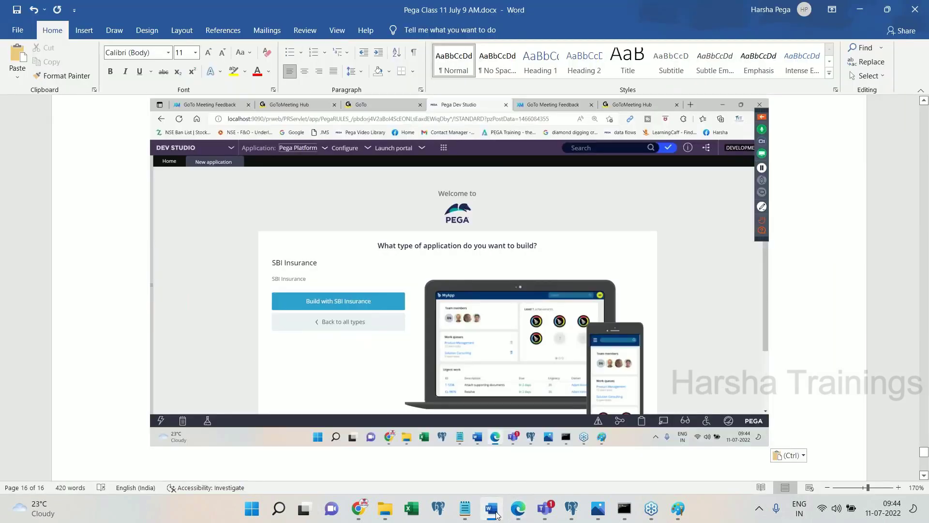
{"action": "left_click", "coordinate": [496, 513]}
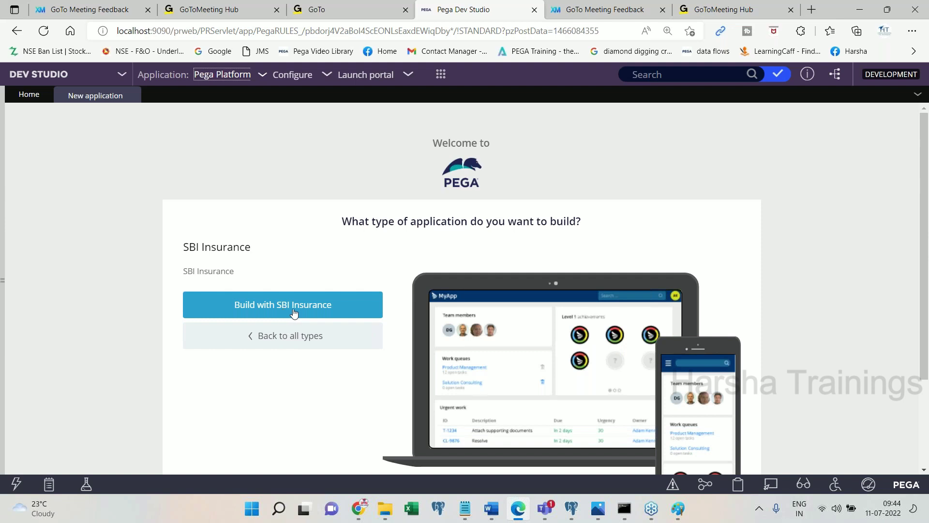
- Add the note 'Click on Build with SBI Insurance' and build the application on SBI Insurance
{"action": "left_click", "coordinate": [500, 513]}
{"action": "type", "text": "on Build w"}
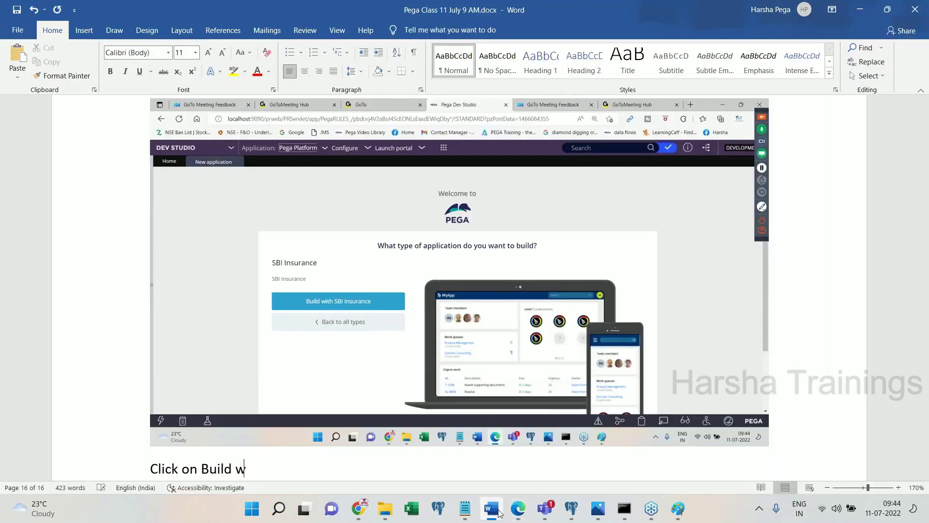
{"action": "type", "text": "ith SBI Insuance"}
{"action": "key", "text": "Return"}
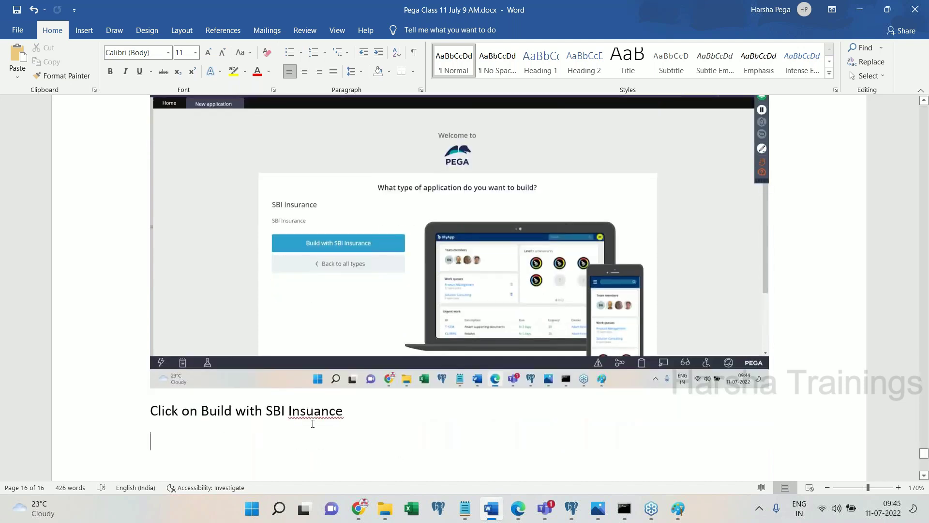
{"action": "type", "text": "r"}
{"action": "left_click", "coordinate": [408, 416]}
{"action": "key", "text": "Return"}
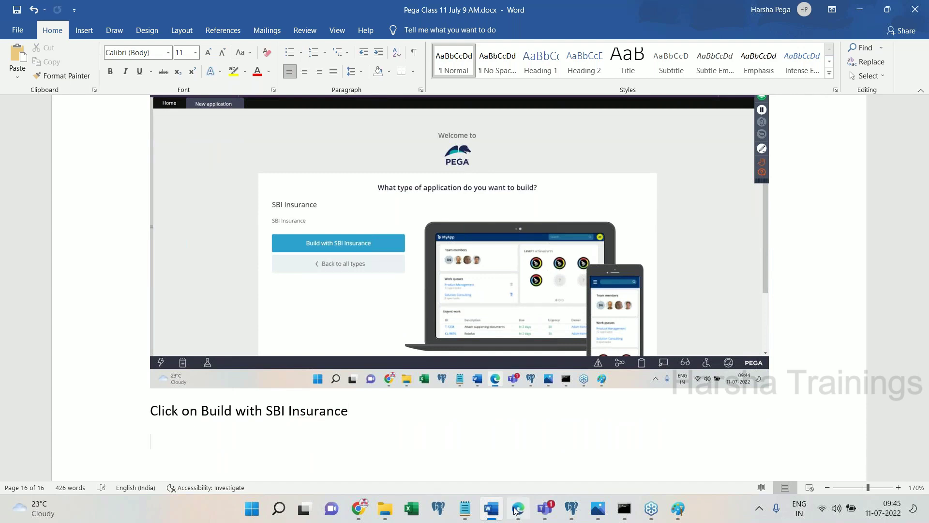
{"action": "left_click", "coordinate": [518, 508]}
{"action": "left_click", "coordinate": [326, 315]}
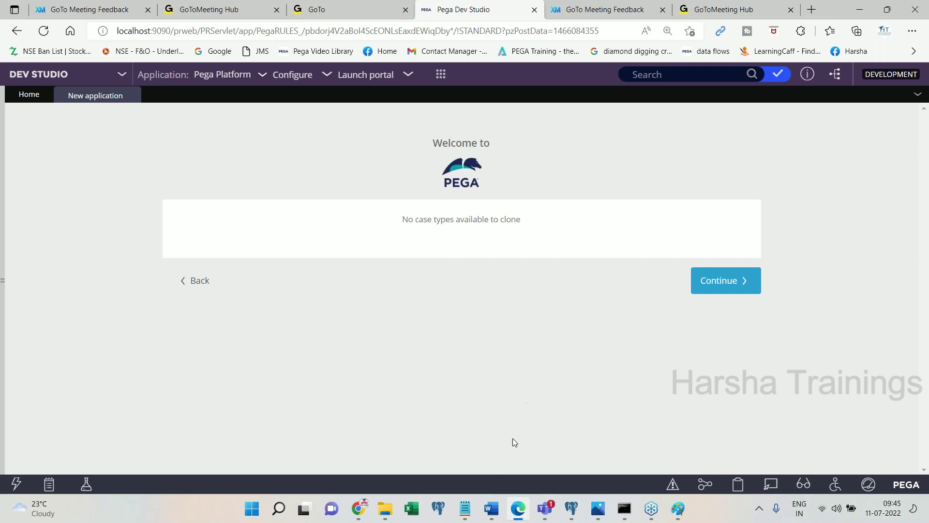
- Paste the no-case-types screenshot, note 'Continue', and continue past the case types step
{"action": "left_click", "coordinate": [491, 514]}
{"action": "key", "text": "ctrl+v"}
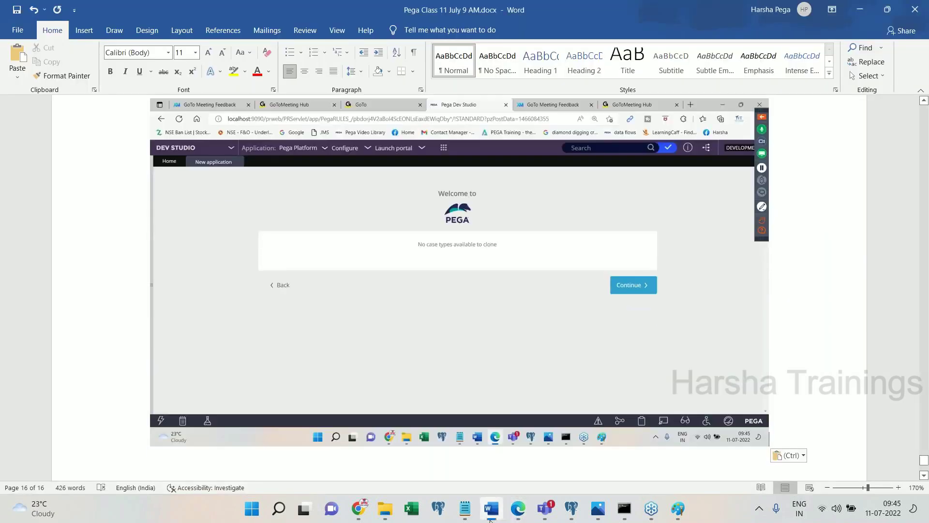
{"action": "left_click", "coordinate": [490, 520]}
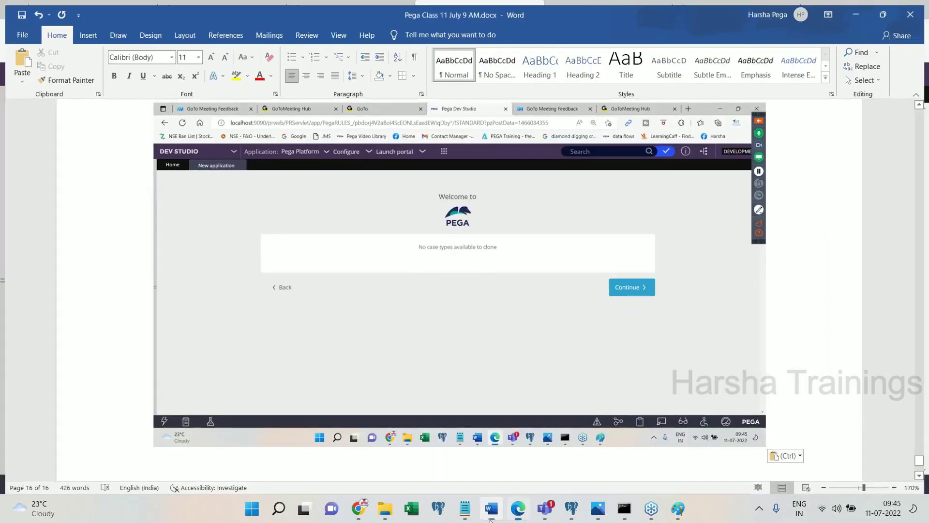
{"action": "left_click", "coordinate": [490, 520]}
{"action": "type", "text": "Continue"}
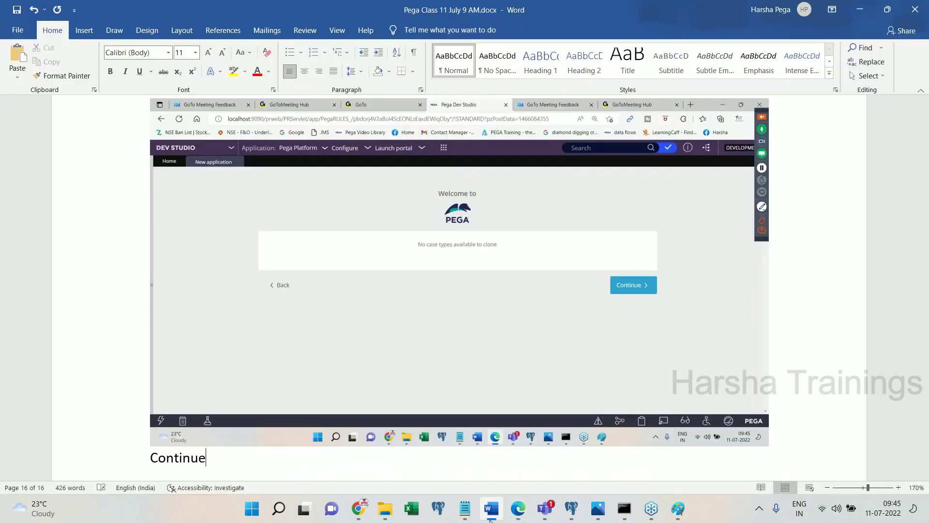
{"action": "key", "text": "Return"}
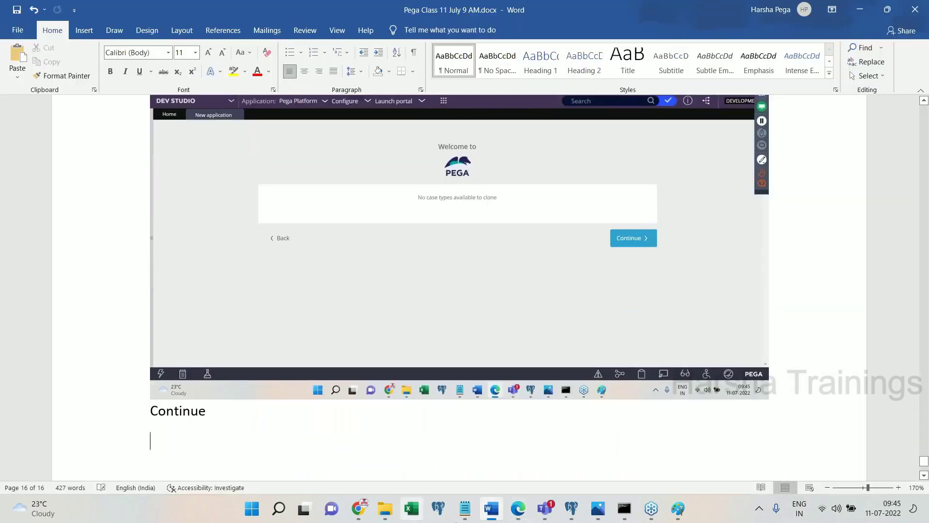
{"action": "left_click", "coordinate": [517, 516]}
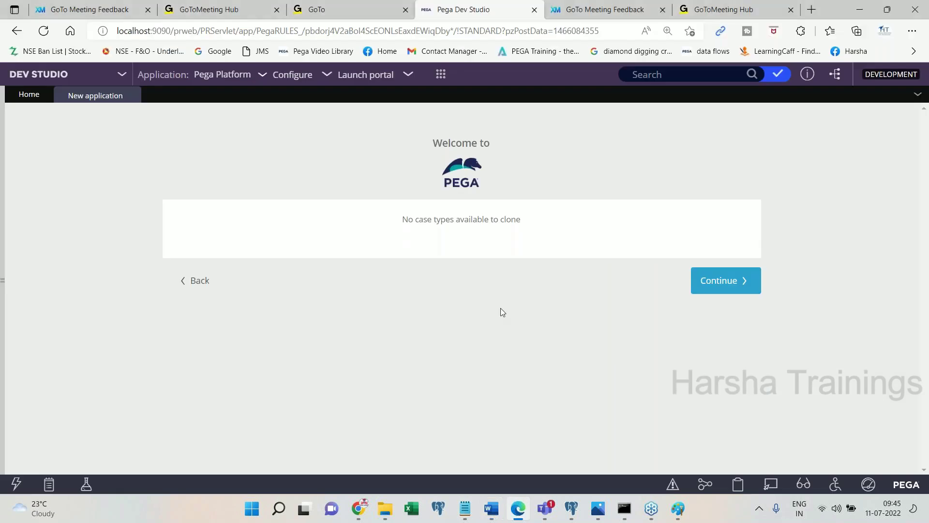
{"action": "left_click", "coordinate": [722, 292]}
- Paste the data types screenshot, note 'Continue', and continue past the data types step
{"action": "left_click", "coordinate": [491, 508]}
{"action": "key", "text": "ctrl+v"}
{"action": "type", "text": "Continue"}
{"action": "left_click", "coordinate": [517, 508]}
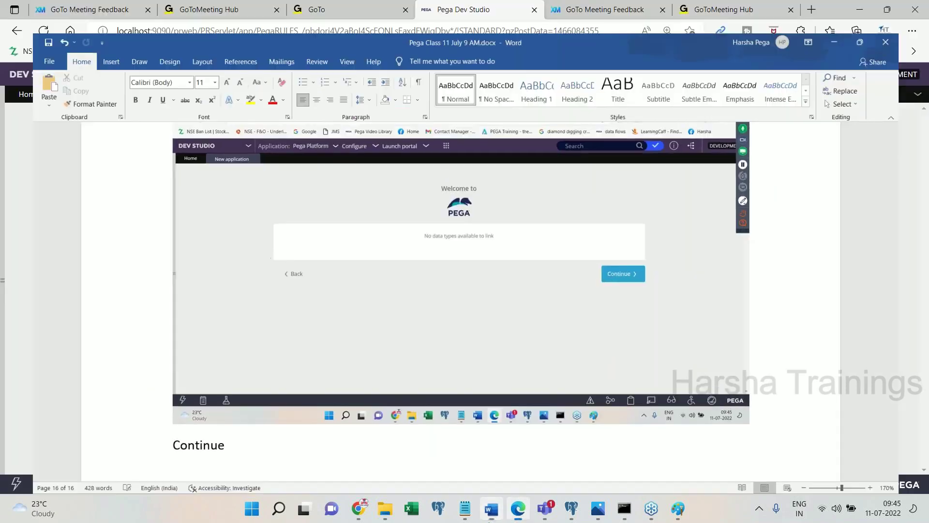
{"action": "left_click", "coordinate": [702, 287]}
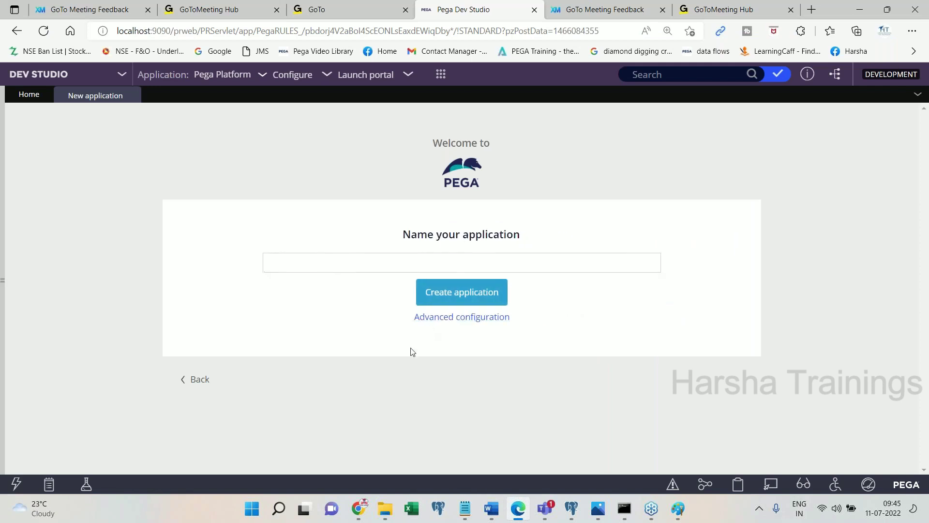
- Paste the naming page screenshot and name the application 'SBI Auto Insurance' instead of LIC
{"action": "left_click", "coordinate": [491, 509]}
{"action": "key", "text": "ctrl+v"}
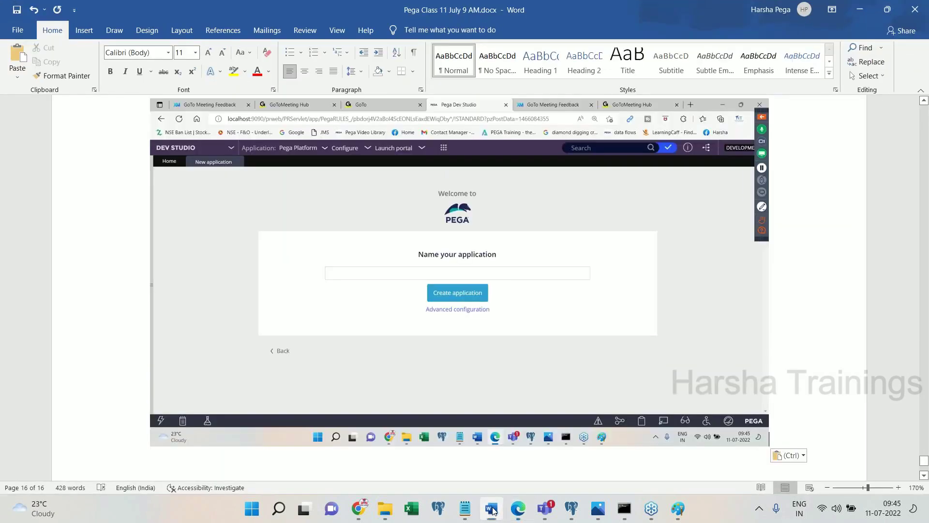
{"action": "left_click", "coordinate": [518, 509]}
{"action": "left_click", "coordinate": [409, 265]}
{"action": "type", "text": "LIC"}
{"action": "key", "text": "ctrl+a"}
{"action": "type", "text": "SBI Au"}
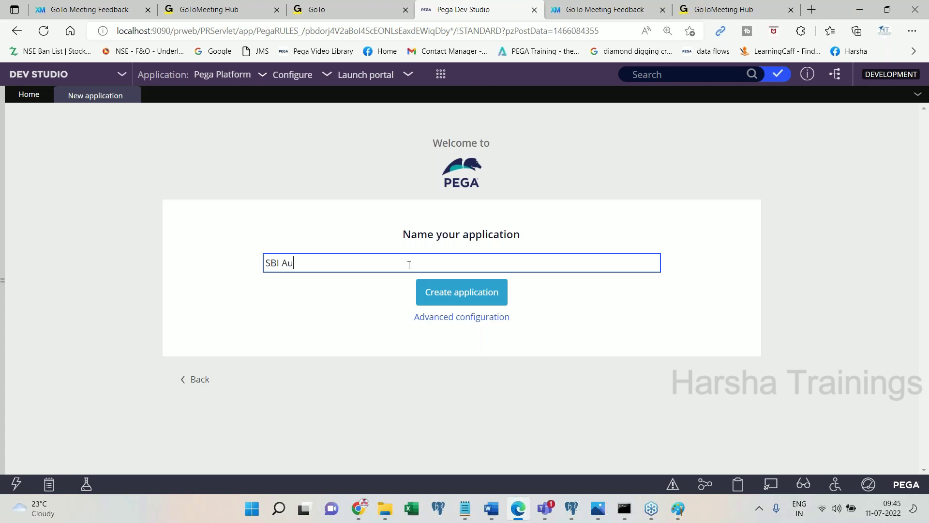
{"action": "type", "text": "to Insurance"}
{"action": "key", "text": "ctrl+a"}
- Paste the named application screenshot, note 'Click on advanced configuration', and open advanced configuration
{"action": "left_click", "coordinate": [485, 517]}
{"action": "key", "text": "ctrl+v"}
{"action": "key", "text": "Return"}
{"action": "key", "text": "Return"}
{"action": "type", "text": "Click on advanced configura"}
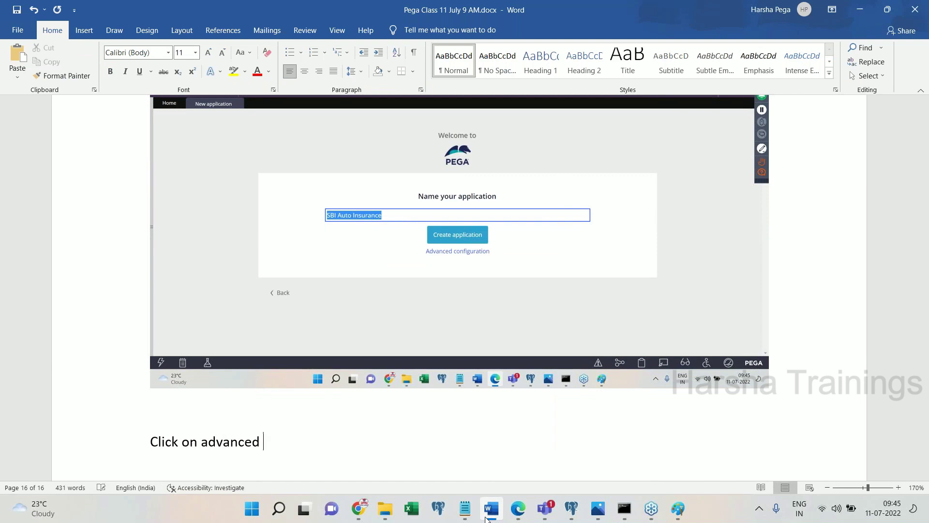
{"action": "type", "text": "tion"}
{"action": "key", "text": "Return"}
{"action": "type", "text": "s"}
{"action": "key", "text": "BackSpace"}
{"action": "left_click", "coordinate": [486, 516]}
{"action": "left_click", "coordinate": [486, 322]}
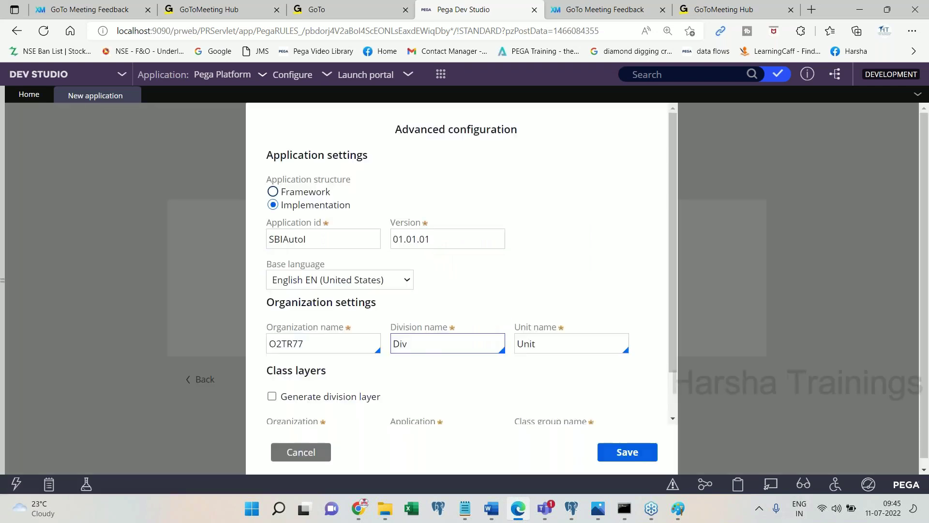
- Paste the Advanced configuration screenshot into the notes and select the organization name O2TR77
{"action": "left_click", "coordinate": [491, 509]}
{"action": "scroll", "coordinate": [460, 290], "scroll_direction": "down", "scroll_amount": 3}
{"action": "left_click", "coordinate": [518, 509]}
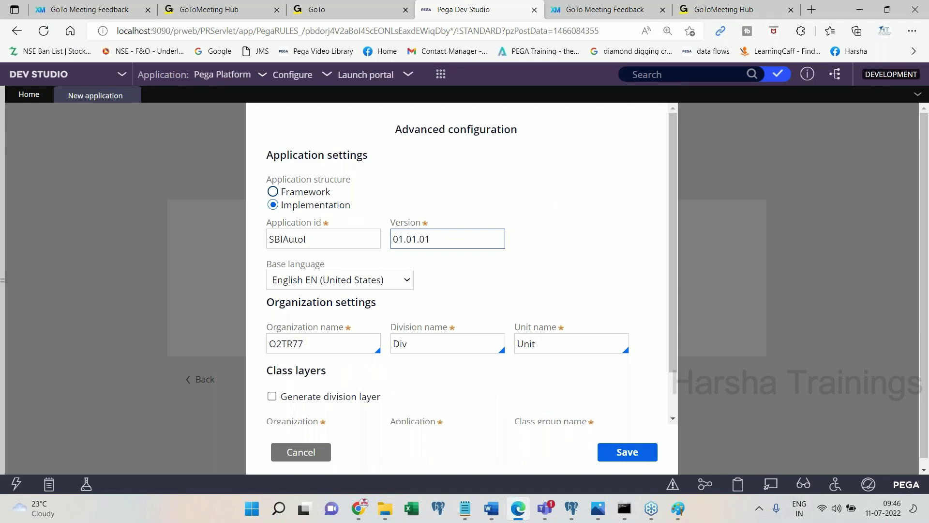
{"action": "left_click", "coordinate": [362, 227]}
{"action": "left_click_drag", "start_coordinate": [283, 213], "coordinate": [361, 211]}
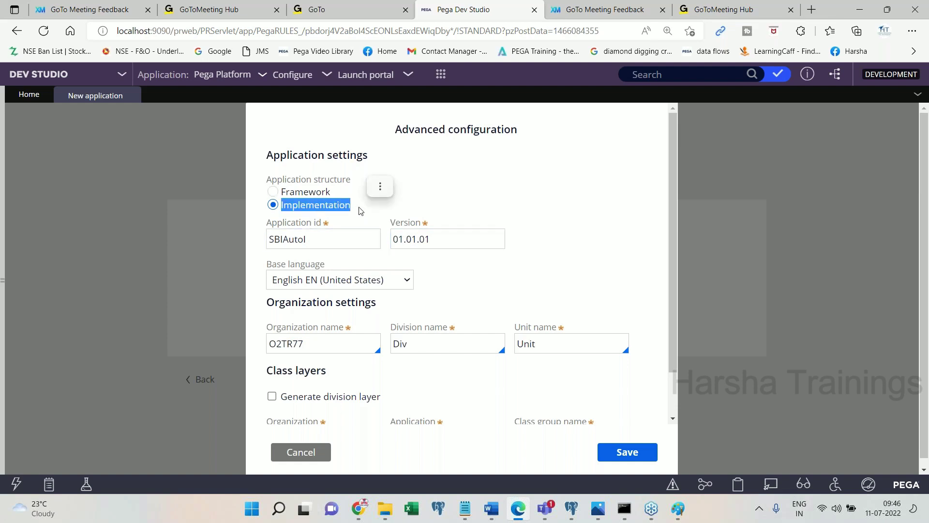
{"action": "left_click", "coordinate": [491, 509]}
{"action": "key", "text": "ctrl+v"}
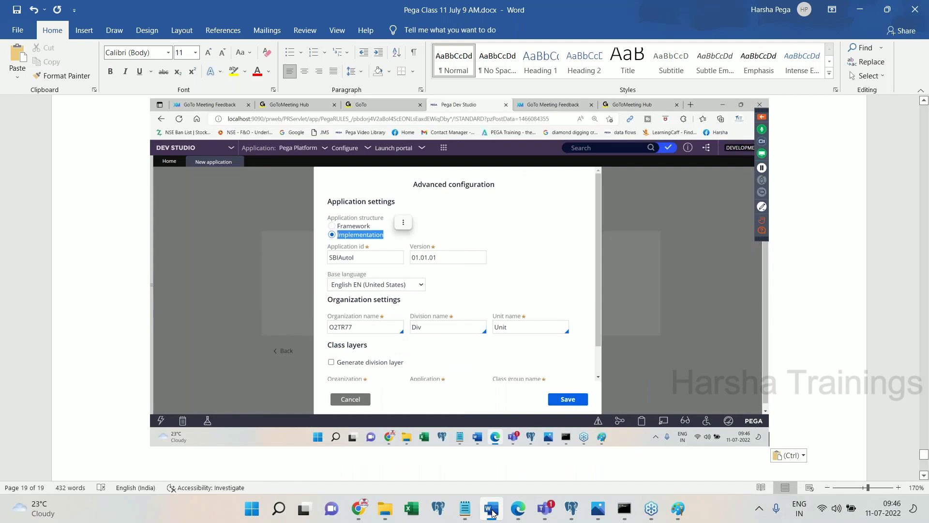
{"action": "left_click", "coordinate": [491, 509]}
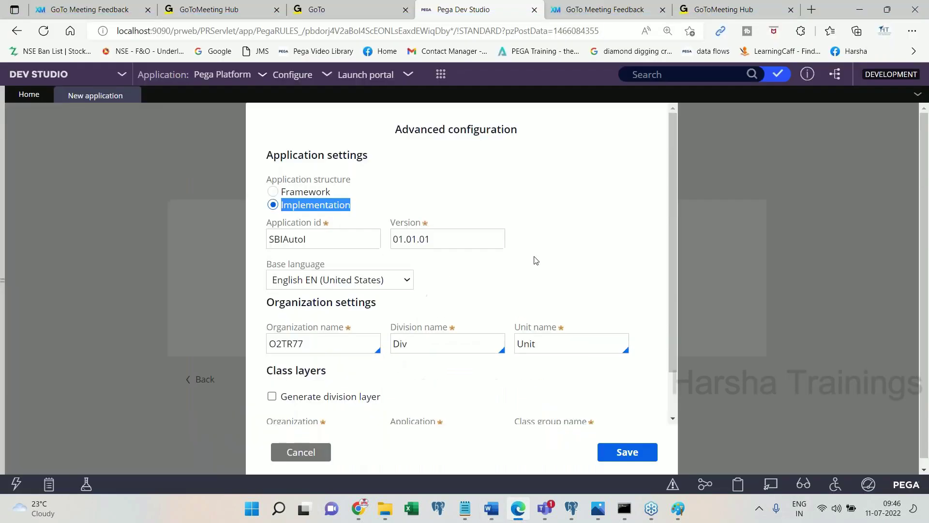
{"action": "left_click", "coordinate": [327, 347]}
{"action": "double_click", "coordinate": [327, 347]}
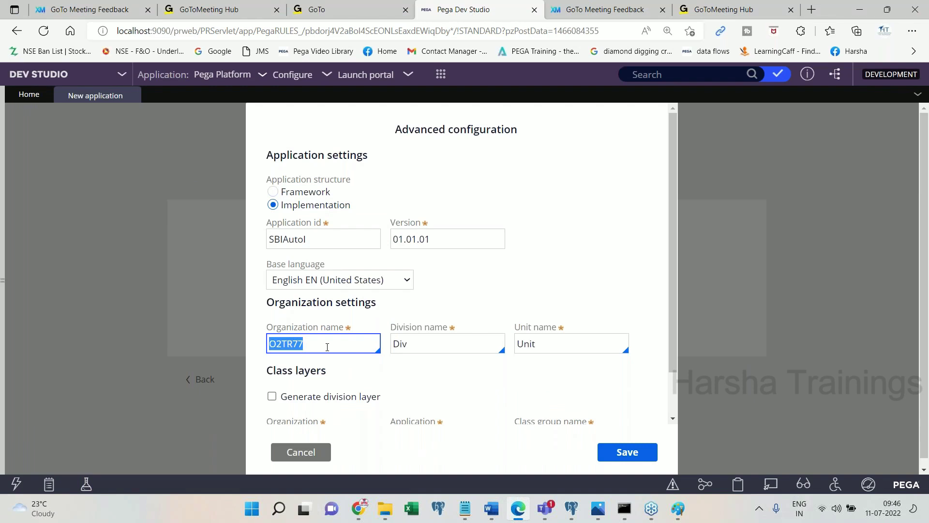
- Note that the random organization name should be replaced with existing organization 'SBI' from FW creation
{"action": "left_click", "coordinate": [492, 516]}
{"action": "type", "text": "Again "}
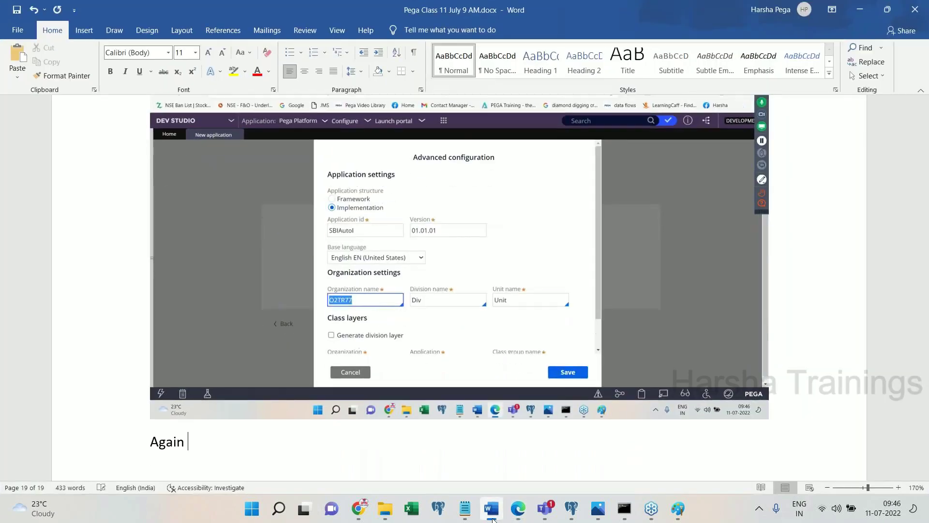
{"action": "type", "text": ", random organ"}
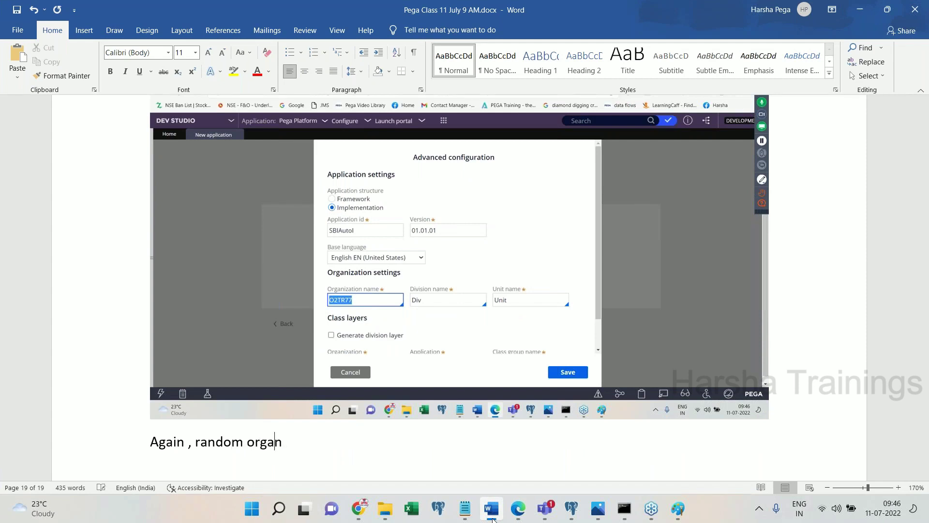
{"action": "type", "text": "iation n"}
{"action": "key", "text": "BackSpace"}
{"action": "key", "text": "BackSpace"}
{"action": "key", "text": "BackSpace"}
{"action": "key", "text": "BackSpace"}
{"action": "key", "text": "BackSpace"}
{"action": "key", "text": "BackSpace"}
{"action": "key", "text": "BackSpace"}
{"action": "key", "text": "BackSpace"}
{"action": "key", "text": "BackSpace"}
{"action": "type", "text": "nization name. "}
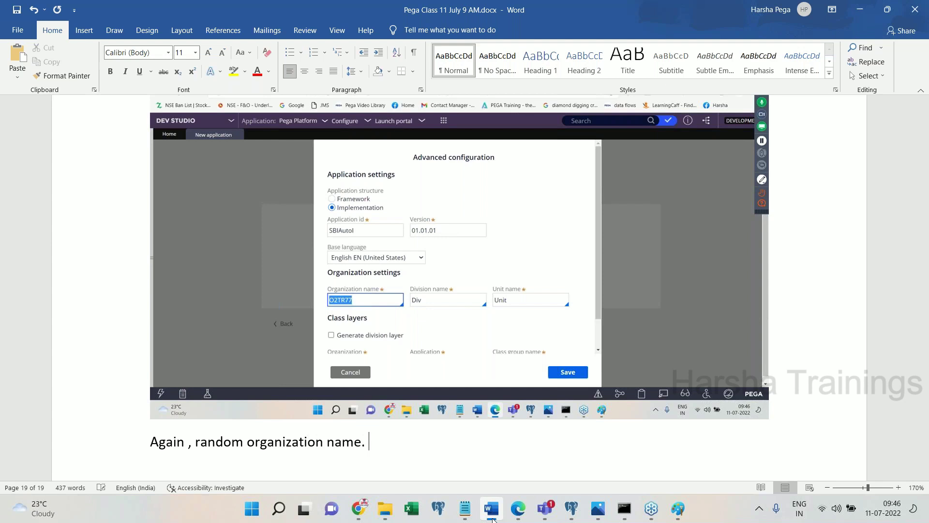
{"action": "type", "text": "Let's remove t"}
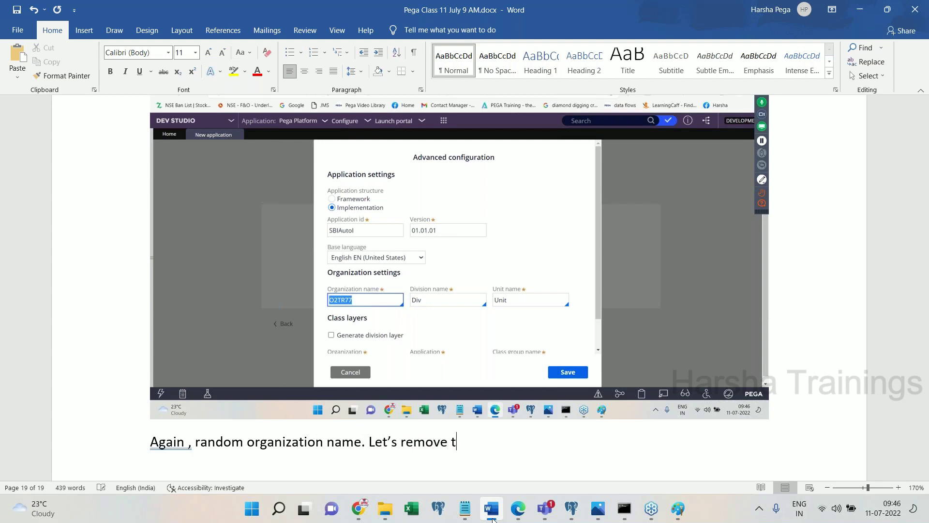
{"action": "type", "text": "hat and choose"}
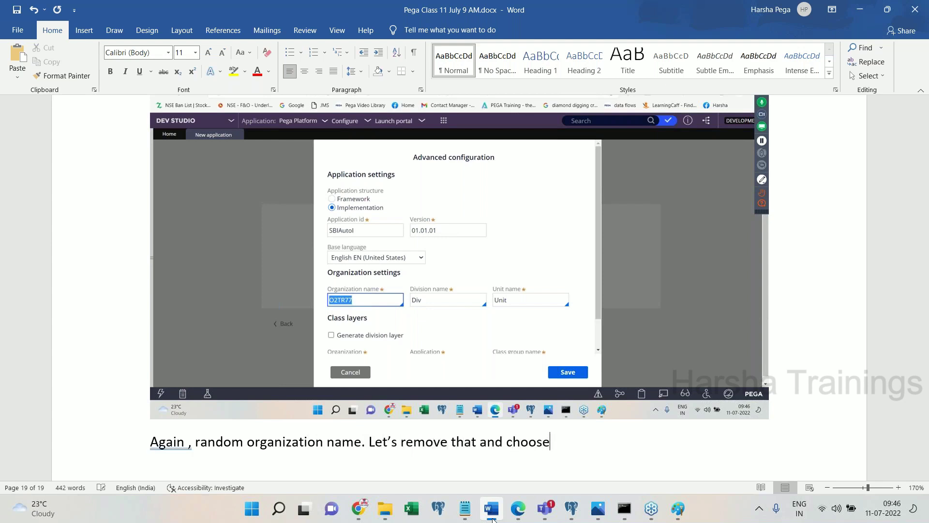
{"action": "type", "text": " the ei"}
{"action": "key", "text": "BackSpace"}
{"action": "key", "text": "BackSpace"}
{"action": "type", "text": "existing R"}
{"action": "key", "text": "BackSpace"}
{"action": "type", "text": "organization "}
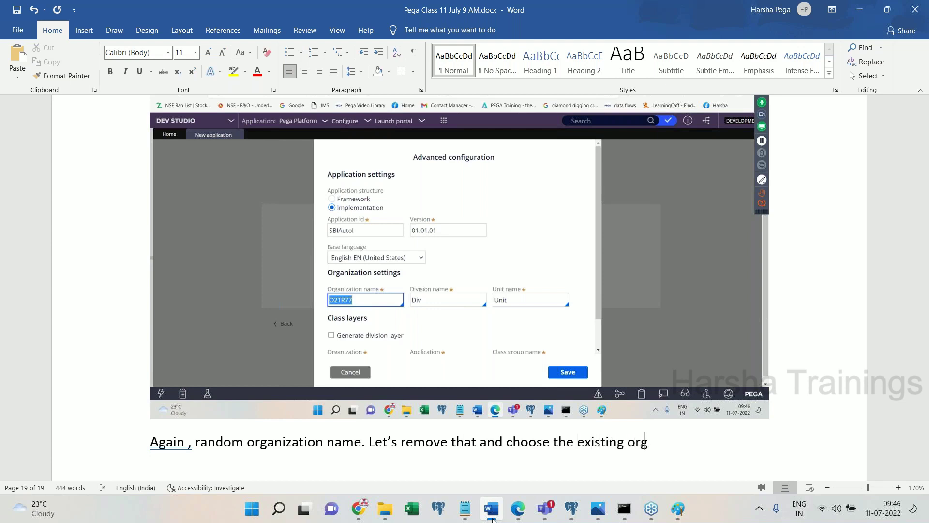
{"action": "type", "text": "'WBI'"}
{"action": "key", "text": "BackSpace"}
{"action": "key", "text": "BackSpace"}
{"action": "key", "text": "BackSpace"}
{"action": "key", "text": "BackSpace"}
{"action": "type", "text": "SBI' whcih wea"}
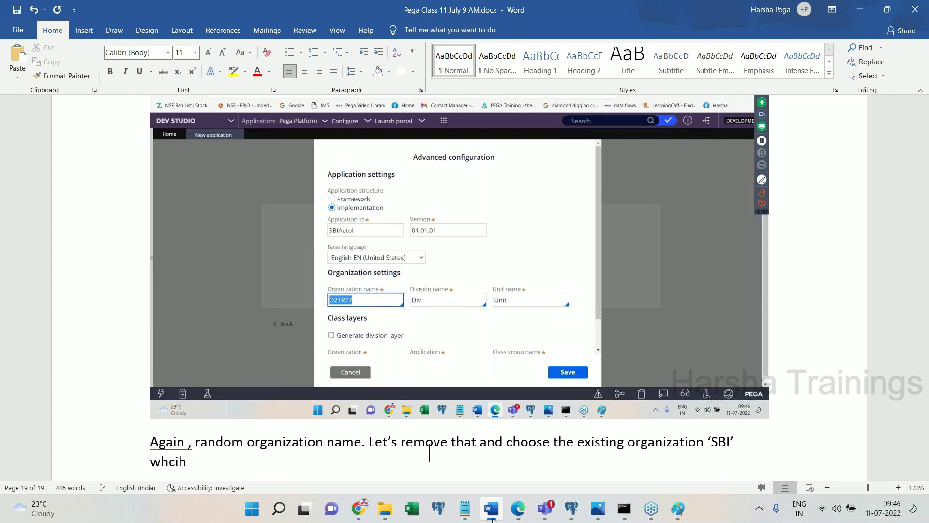
{"action": "key", "text": "BackSpace"}
{"action": "key", "text": "BackSpace"}
{"action": "type", "text": "as been cret"}
{"action": "key", "text": "BackSpace"}
{"action": "type", "text": "a"}
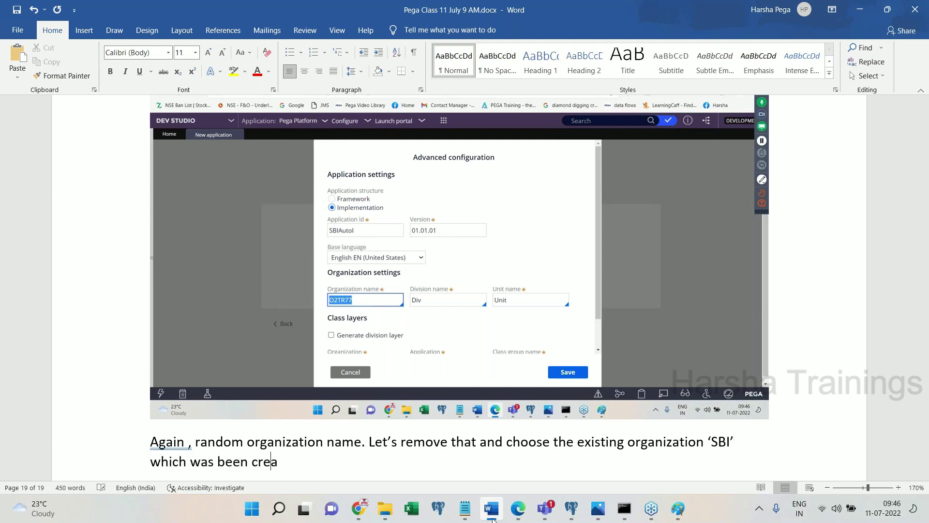
{"action": "type", "text": "ted at the tim"}
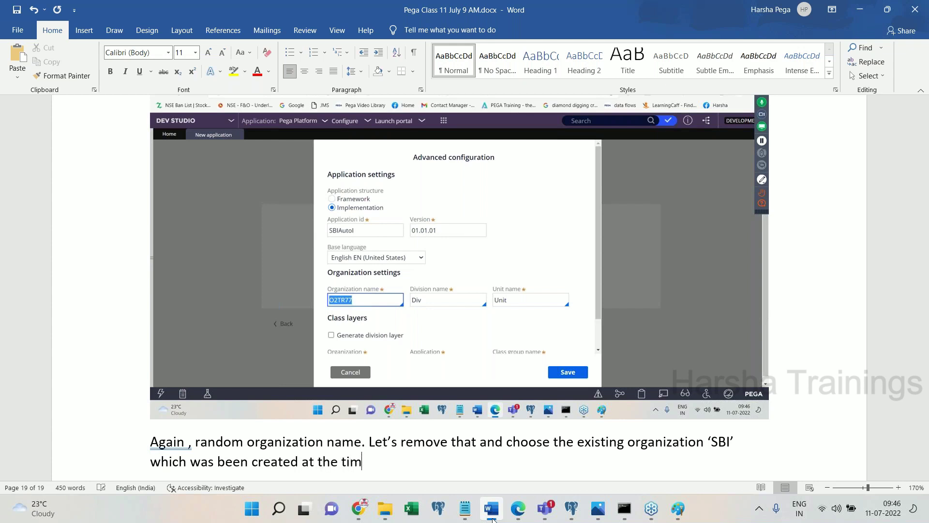
{"action": "type", "text": "e of FW application creation."}
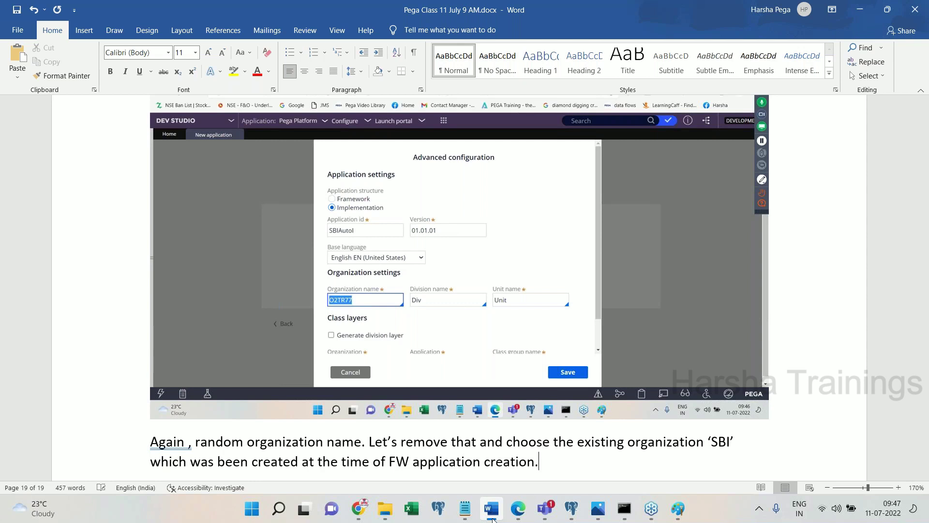
{"action": "key", "text": "Return"}
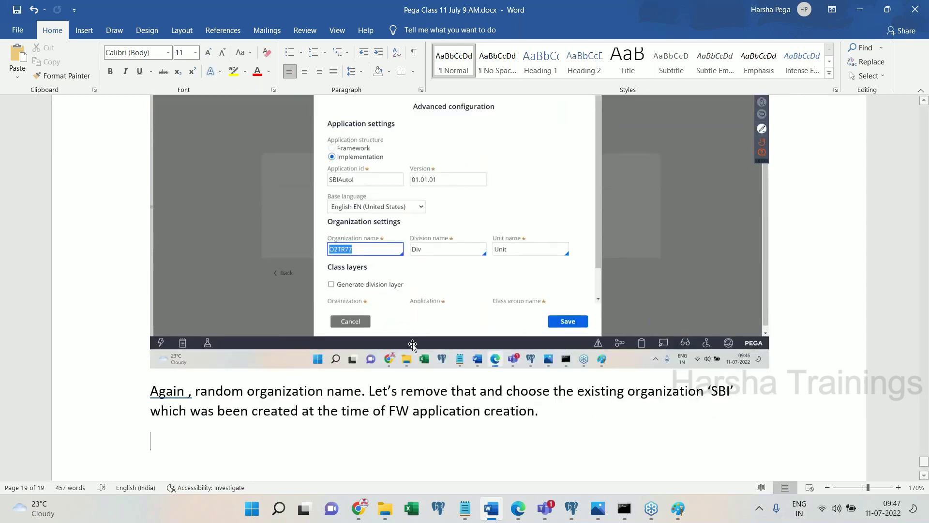
- Clear the generated organization name O2TR77 and bring up the existing organization suggestions
{"action": "left_click", "coordinate": [489, 508]}
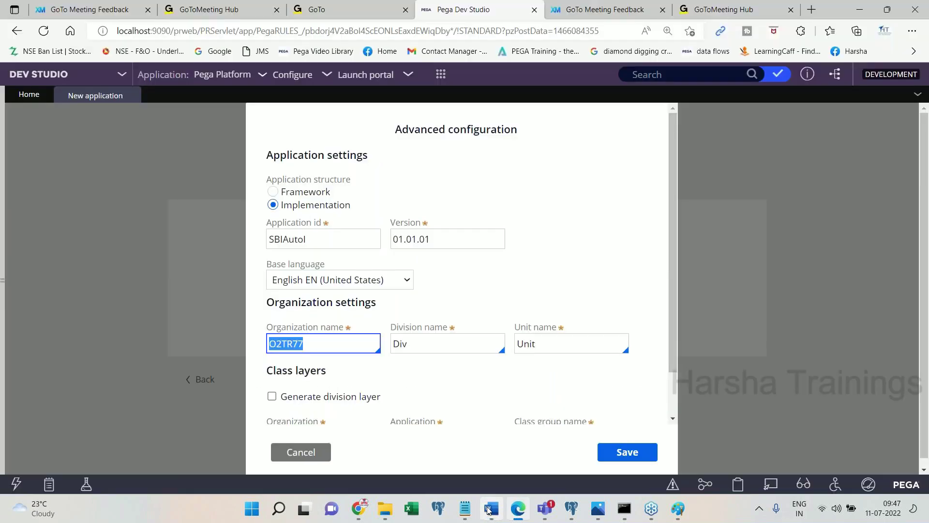
{"action": "key", "text": "BackSpace"}
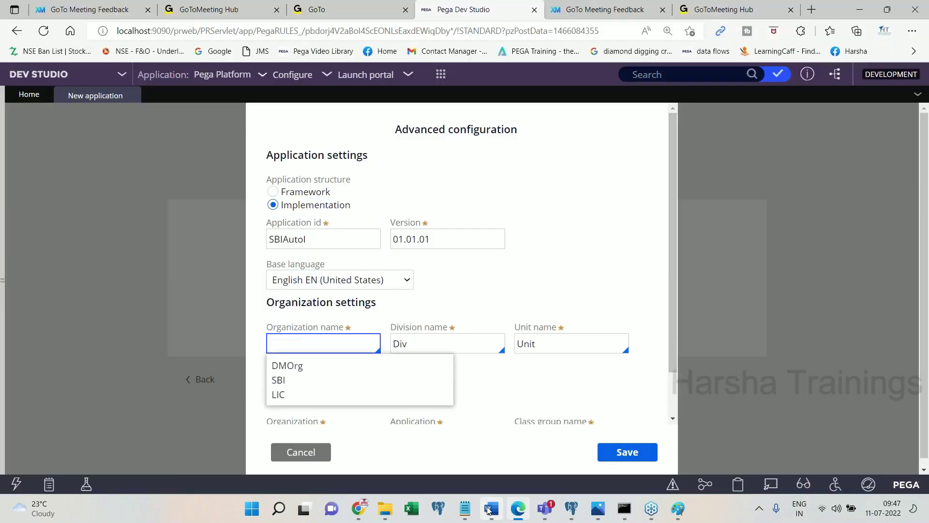
{"action": "left_click", "coordinate": [614, 266]}
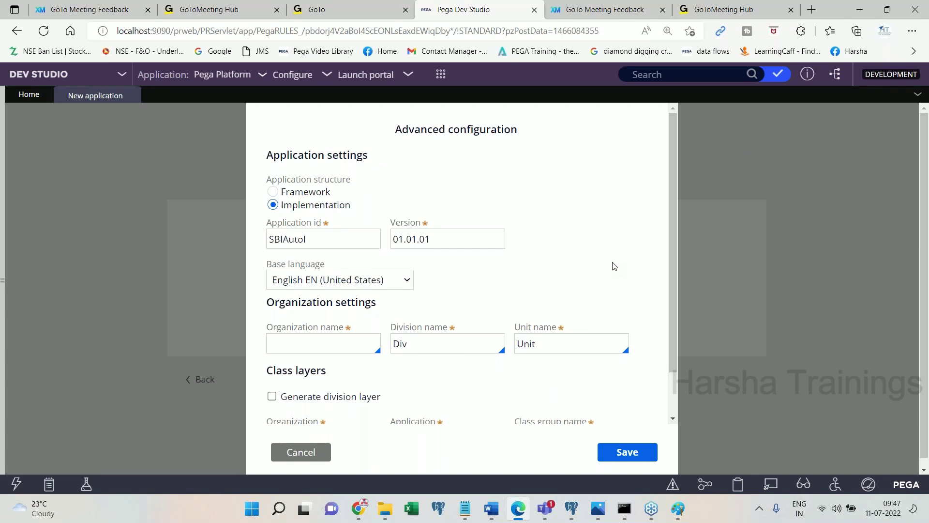
{"action": "left_click", "coordinate": [329, 337]}
{"action": "left_click", "coordinate": [354, 343]}
{"action": "left_click", "coordinate": [354, 341]}
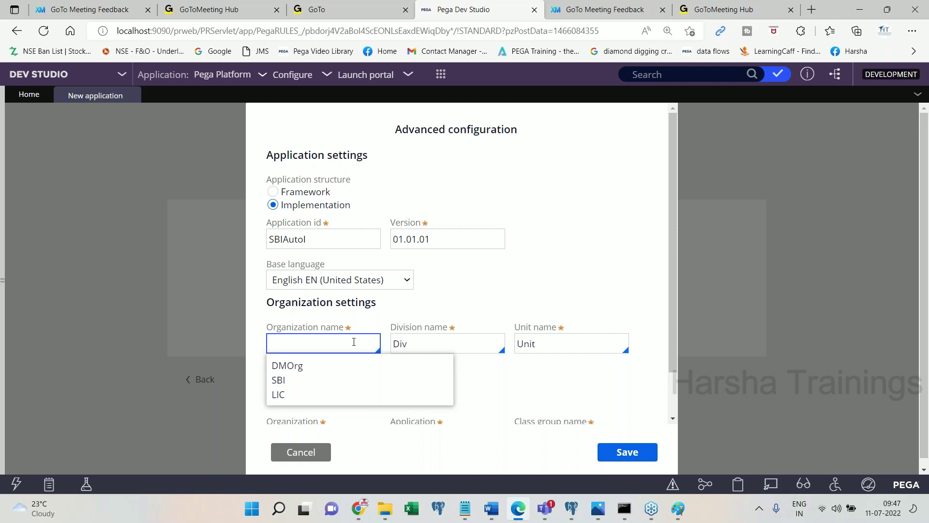
- Choose SBI from the organization suggestions as the new application's organization name
{"action": "key", "text": "Down"}
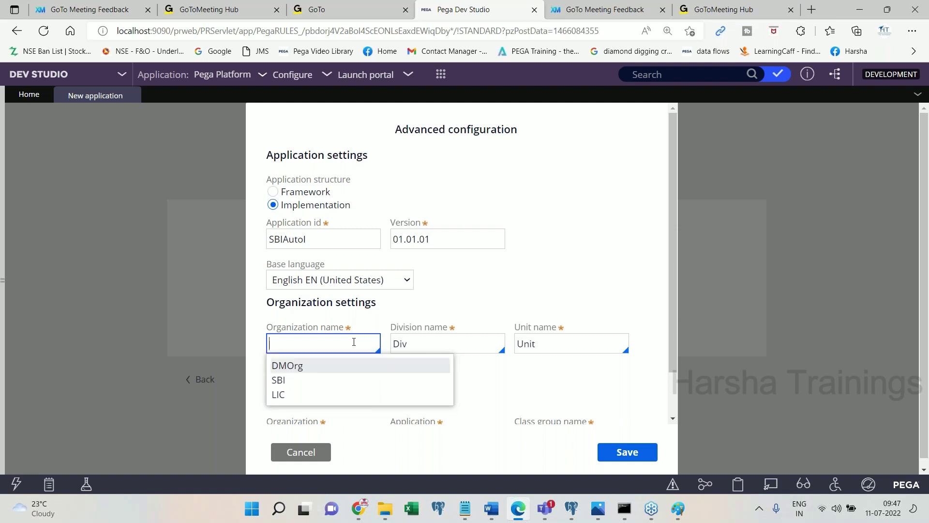
{"action": "key", "text": "Down"}
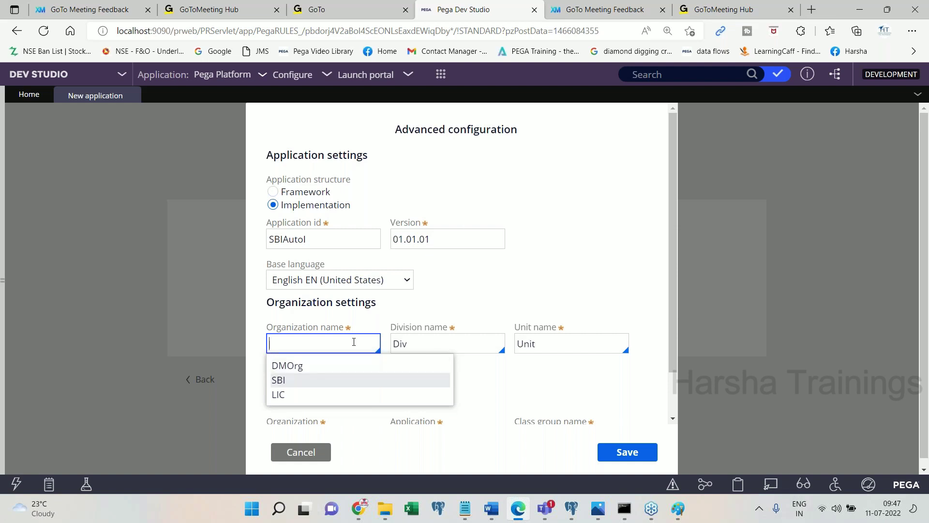
{"action": "left_click", "coordinate": [490, 509]}
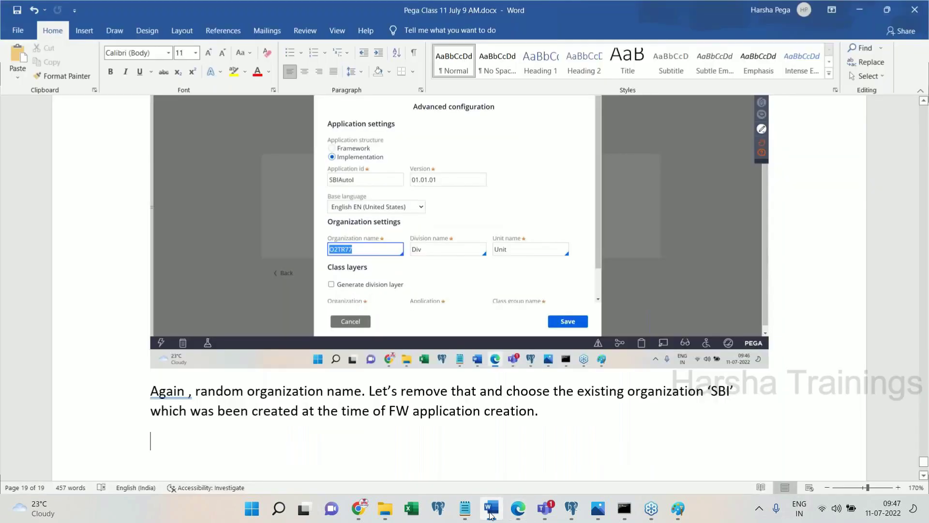
{"action": "left_click", "coordinate": [490, 509]}
{"action": "left_click", "coordinate": [329, 342]}
{"action": "key", "text": "Down"}
{"action": "key", "text": "Down"}
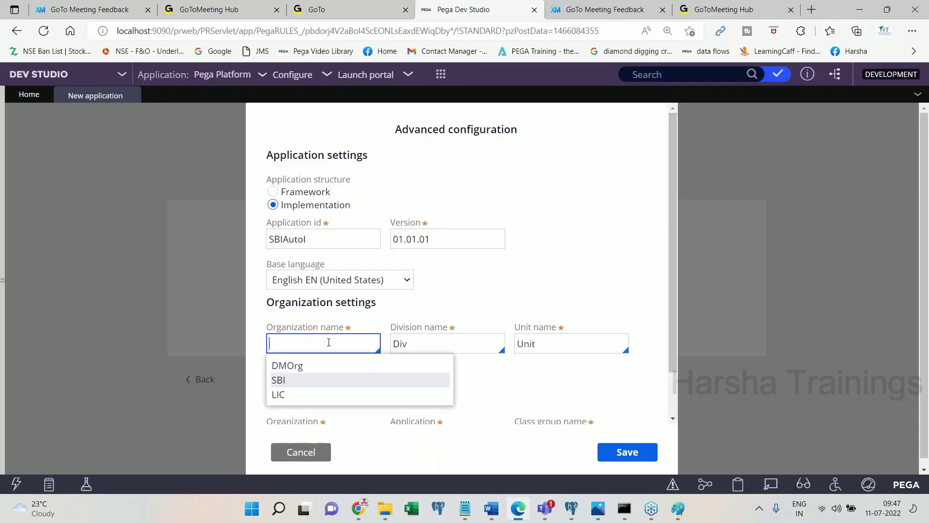
{"action": "key", "text": "Return"}
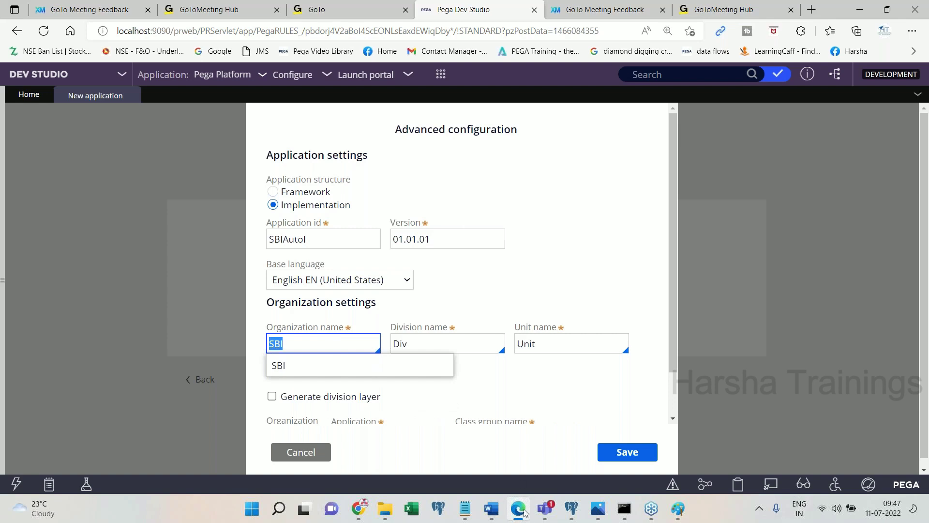
{"action": "left_click", "coordinate": [519, 513]}
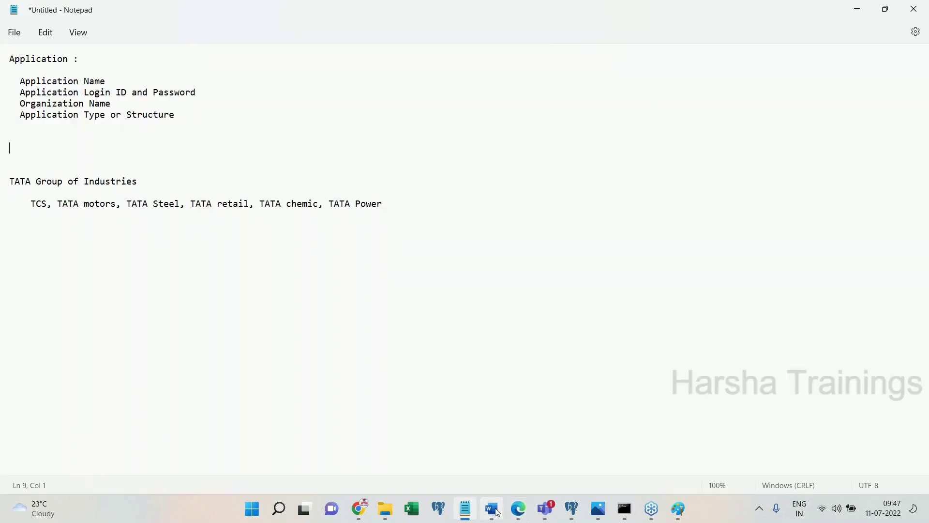
- Add the line 'Click on save' to the Word notes
{"action": "left_click", "coordinate": [492, 509]}
{"action": "left_click", "coordinate": [496, 511]}
{"action": "left_click", "coordinate": [518, 508]}
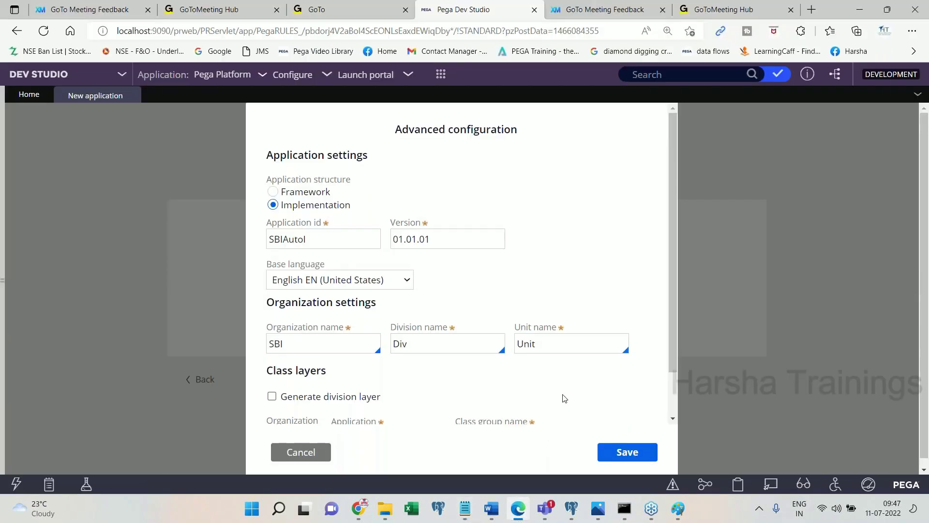
{"action": "left_click", "coordinate": [527, 513]}
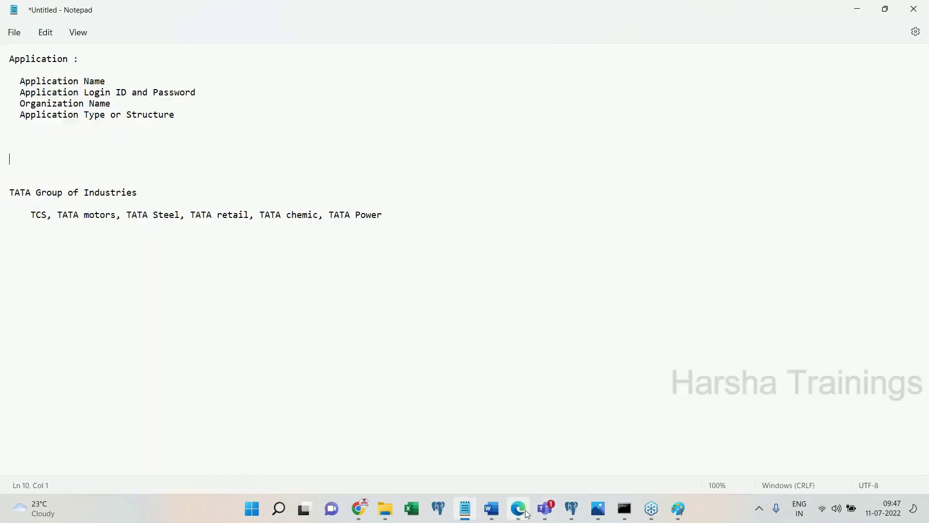
{"action": "left_click", "coordinate": [492, 509]}
{"action": "type", "text": "Click on save"}
{"action": "key", "text": "Return"}
- Save the Advanced configuration settings in Pega Dev Studio
{"action": "left_click", "coordinate": [492, 509]}
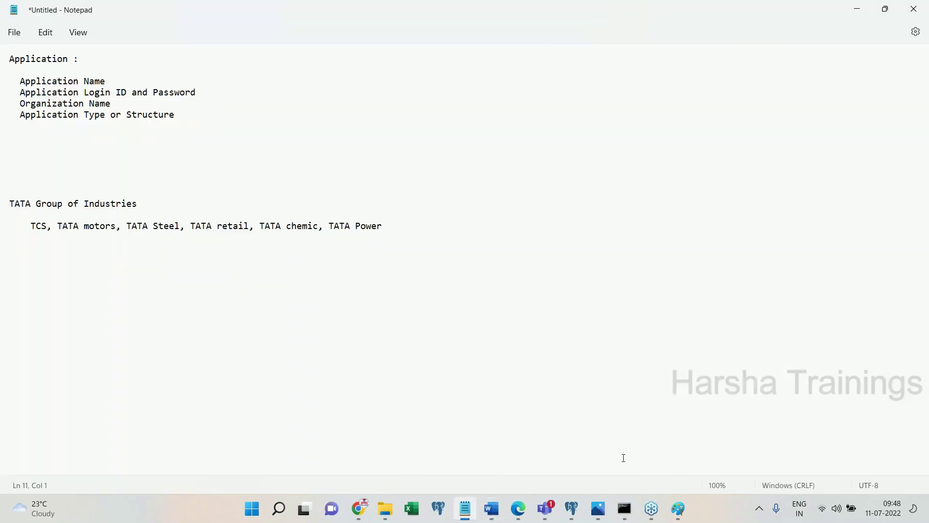
{"action": "left_click", "coordinate": [518, 509]}
{"action": "left_click", "coordinate": [629, 454]}
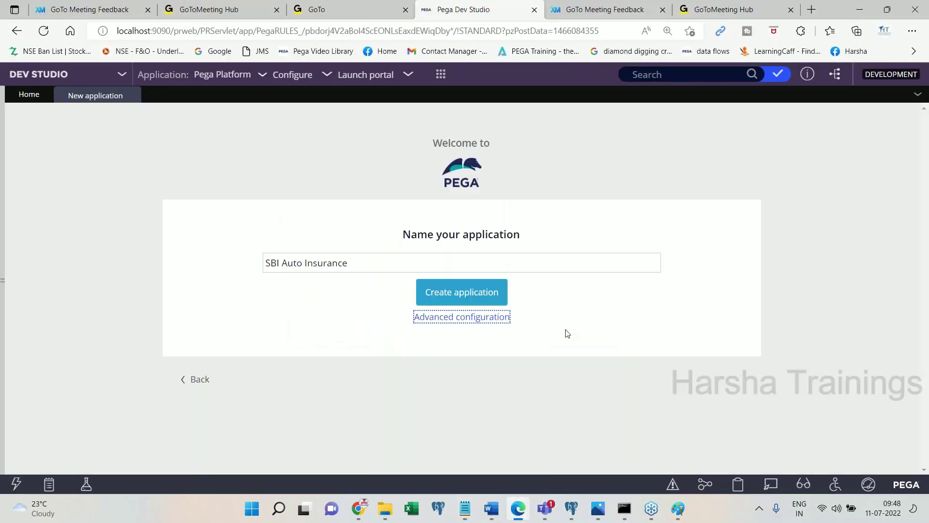
- Paste the SBI Auto Insurance naming page screenshot into the Word notes
{"action": "left_click", "coordinate": [492, 510]}
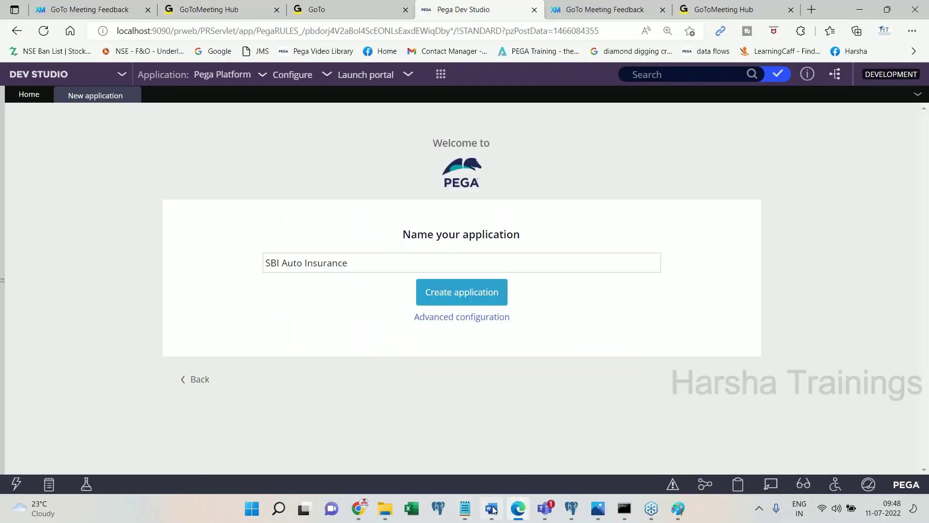
{"action": "key", "text": "ctrl+v"}
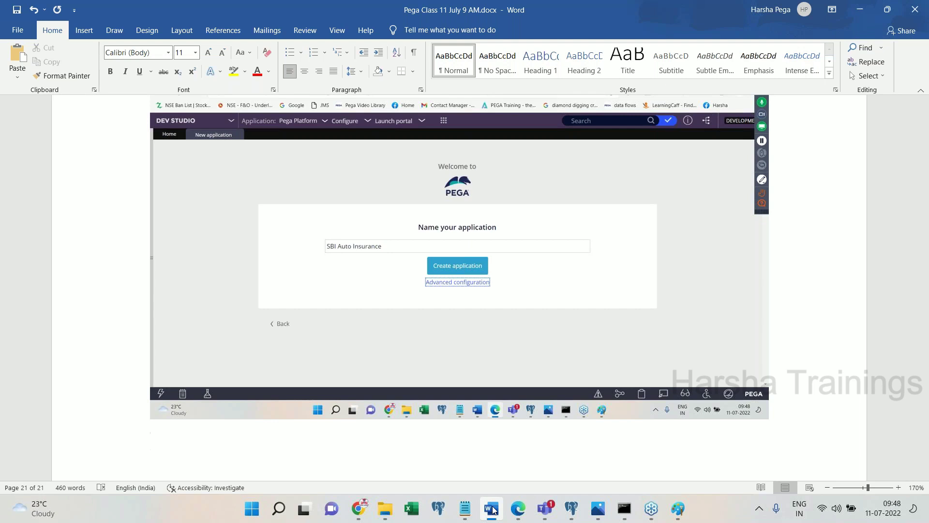
- Note 'Click on create application' in Word, then create SBI Auto Insurance in Pega
{"action": "type", "text": "Click on create a"}
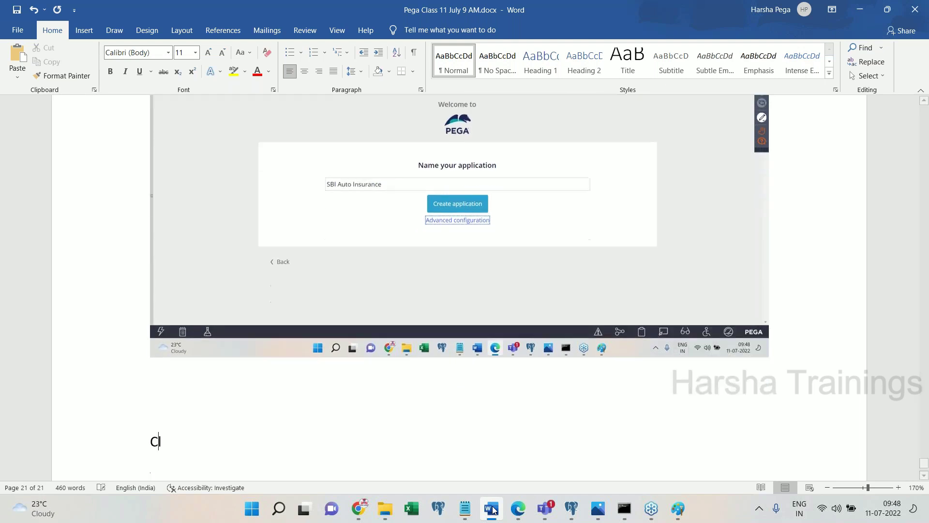
{"action": "type", "text": "pplication"}
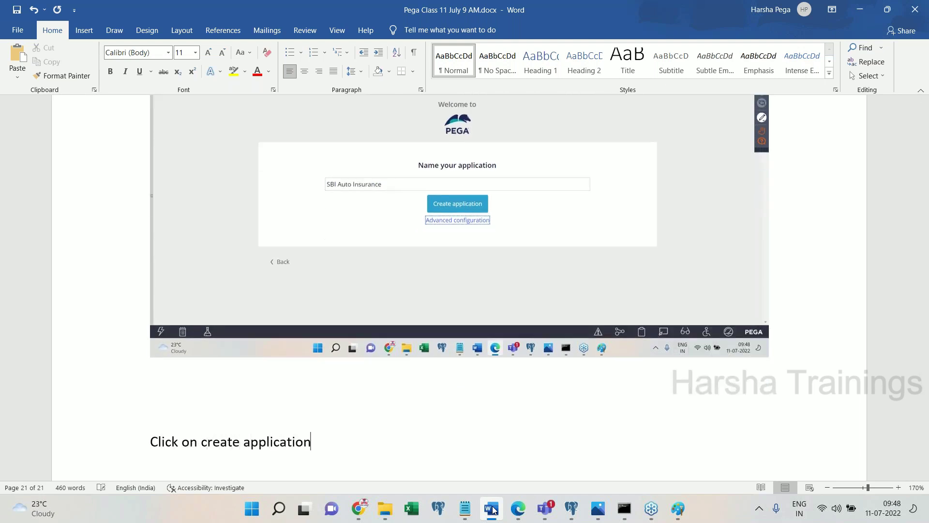
{"action": "key", "text": "Return"}
{"action": "left_click", "coordinate": [492, 509]}
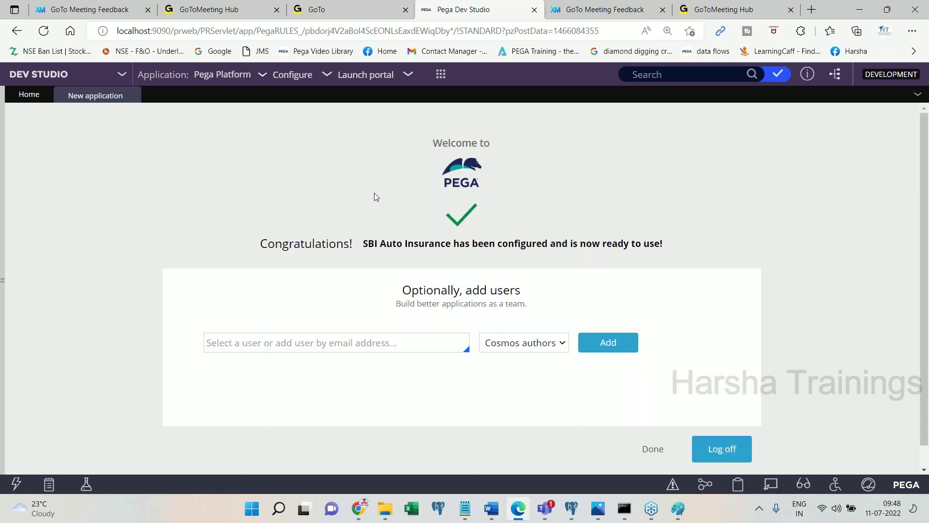
- Paste the Congratulations page screenshot into Word with the caption 'Operator Id'
{"action": "left_click", "coordinate": [497, 517]}
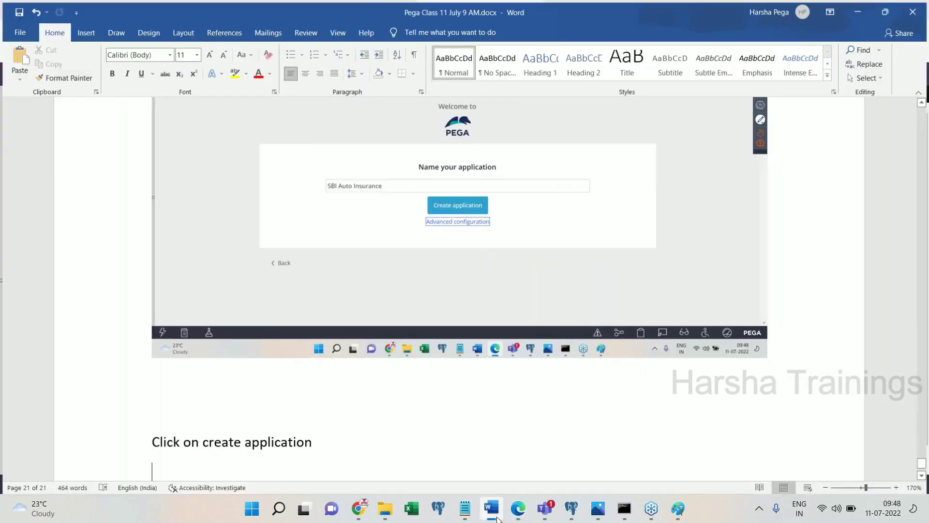
{"action": "key", "text": "ctrl+v"}
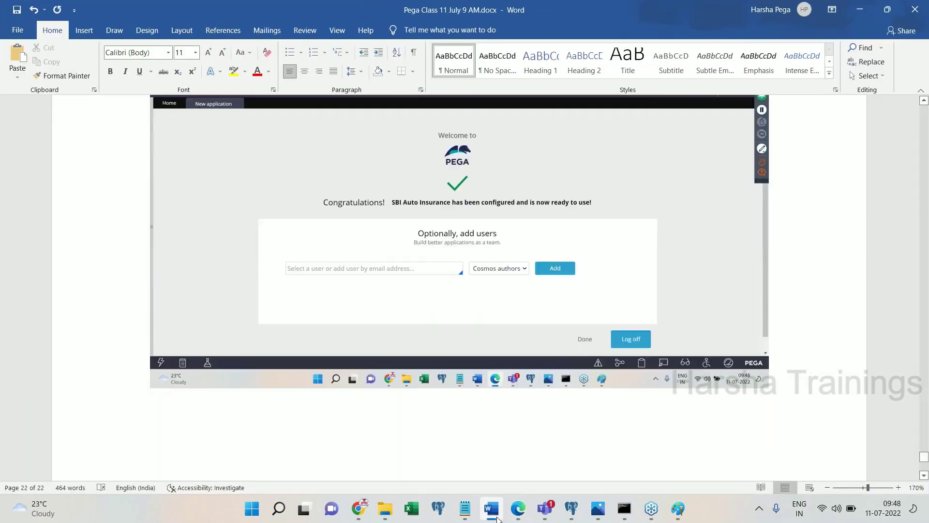
{"action": "type", "text": "Operator Id"}
{"action": "key", "text": "Return"}
- Enter the implementation developer's login ID in Pega's add-user field
{"action": "left_click", "coordinate": [518, 510]}
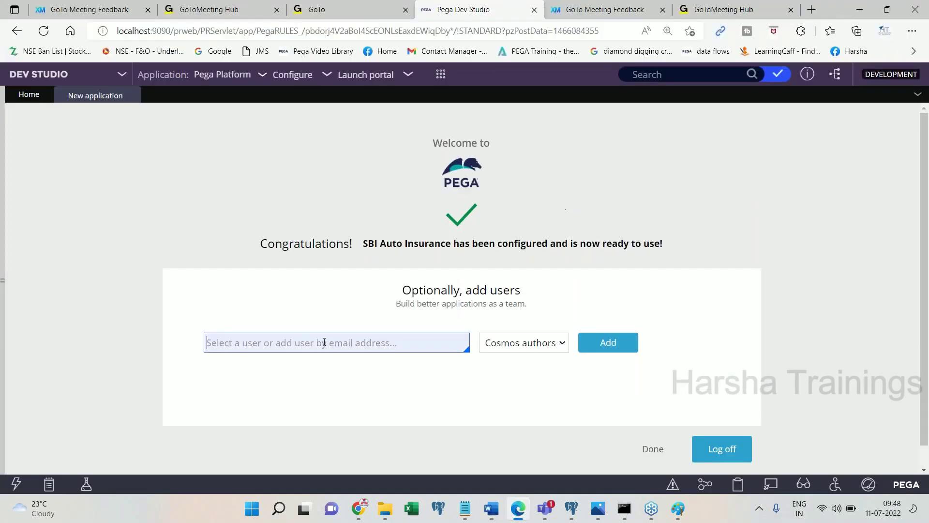
{"action": "left_click", "coordinate": [324, 342]}
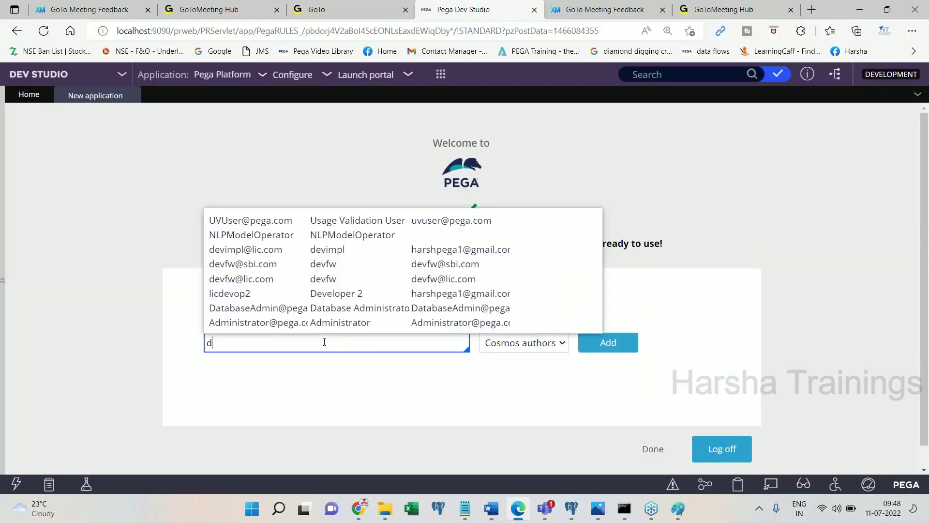
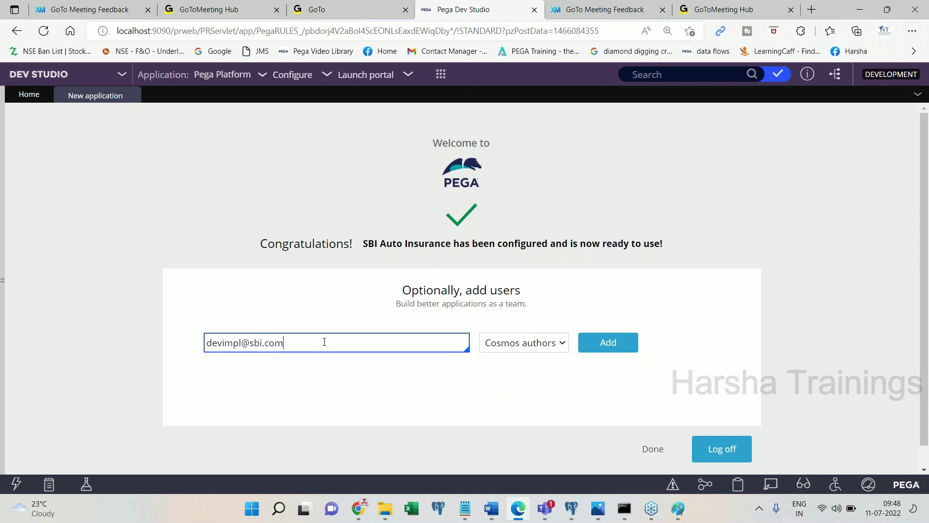
{"action": "key", "text": "ctrl+a"}
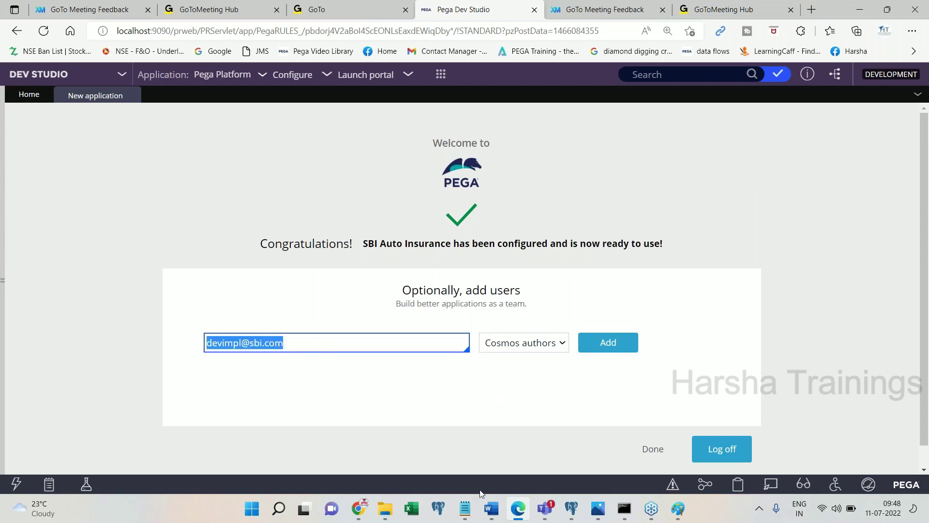
- Paste the add-users page screenshot into Word followed by the note 'Add'
{"action": "left_click", "coordinate": [490, 508]}
{"action": "key", "text": "ctrl+v"}
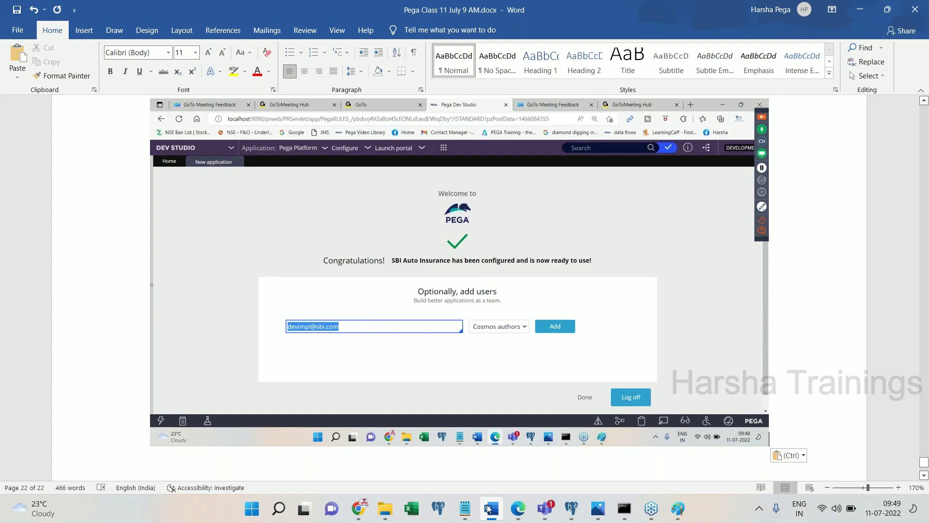
{"action": "key", "text": "Return"}
{"action": "key", "text": "Return"}
{"action": "type", "text": "Add"}
{"action": "key", "text": "Return"}
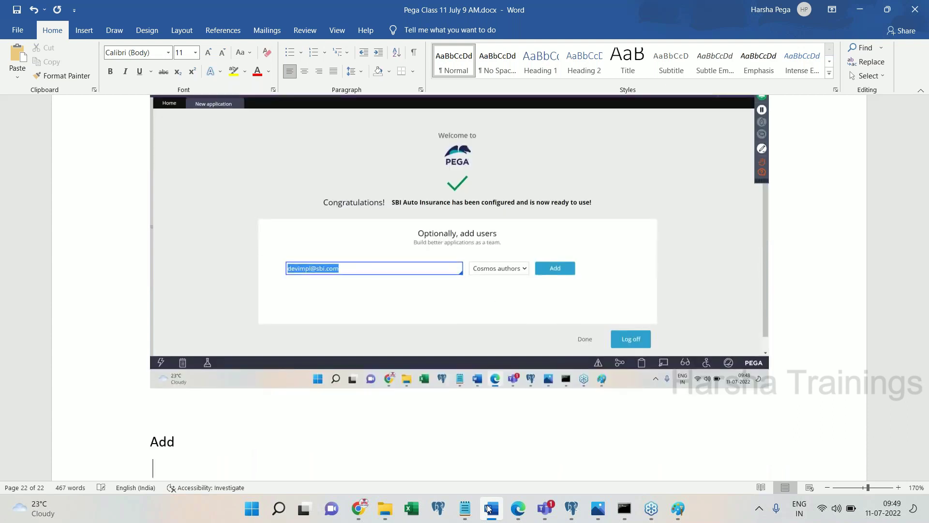
- Add the new user to SBI Auto Insurance and select its details and password
{"action": "left_click", "coordinate": [489, 508]}
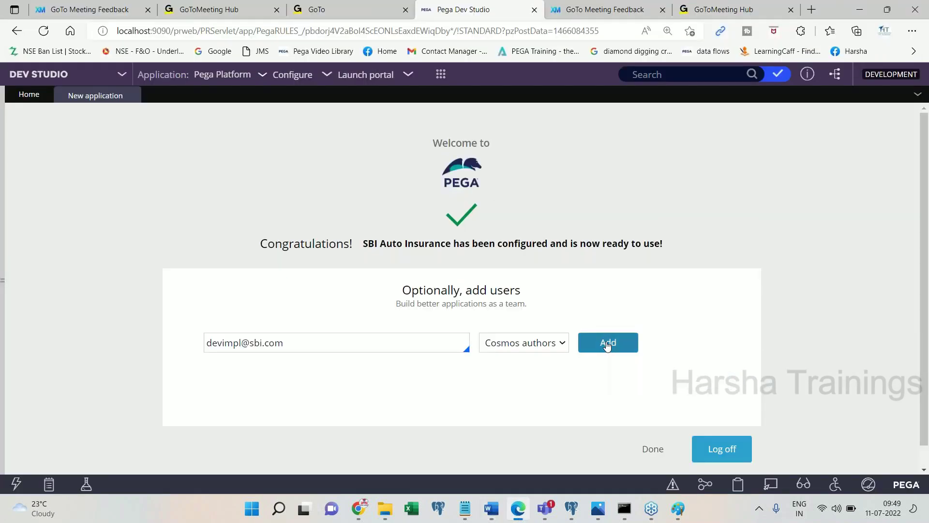
{"action": "left_click", "coordinate": [608, 342]}
{"action": "scroll", "coordinate": [554, 382], "scroll_direction": "down", "scroll_amount": 2}
{"action": "left_click_drag", "start_coordinate": [293, 370], "coordinate": [222, 356]}
{"action": "key", "text": "ctrl+c"}
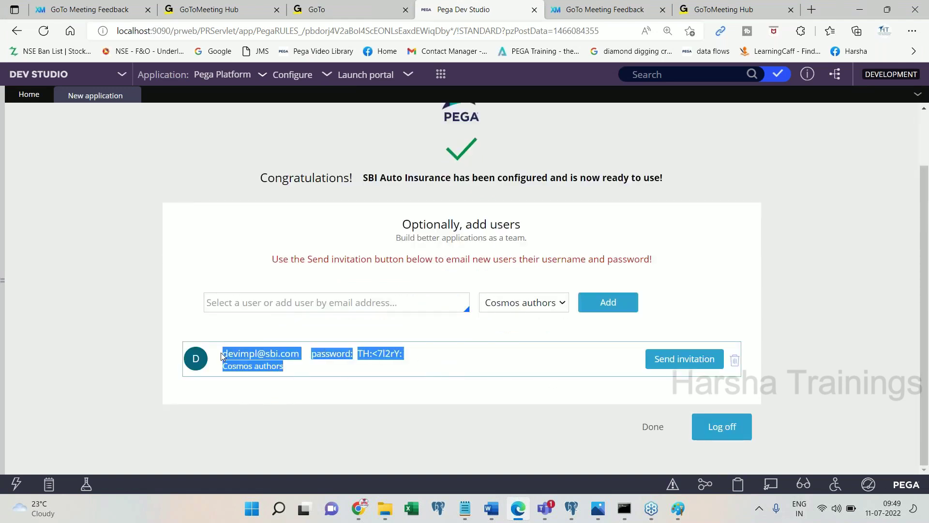
- Paste the user row screenshot into Word with the note 'Copy to note pad'
{"action": "left_click", "coordinate": [489, 513]}
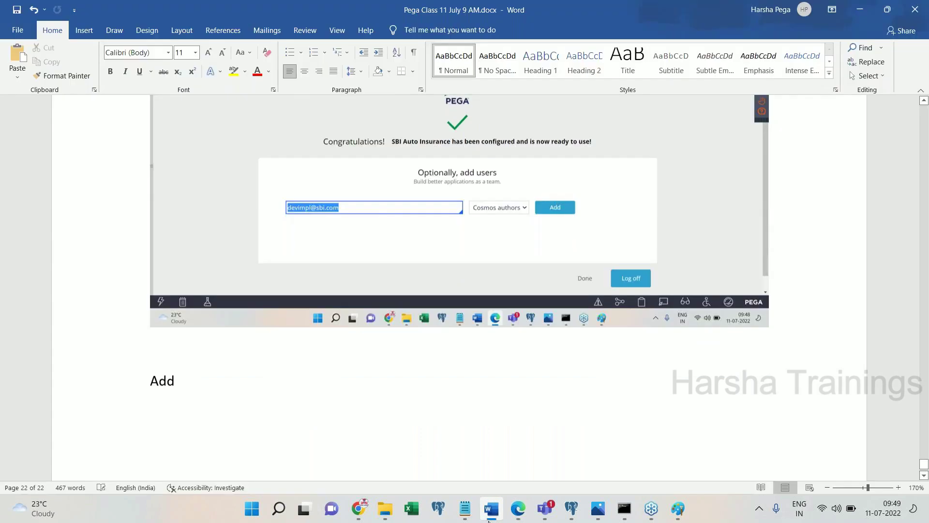
{"action": "key", "text": "ctrl+v"}
{"action": "key", "text": "Return"}
{"action": "type", "text": "Copy to note pad"}
{"action": "key", "text": "Return"}
- Paste the copied user login and generated password into the notes
{"action": "left_click", "coordinate": [489, 517]}
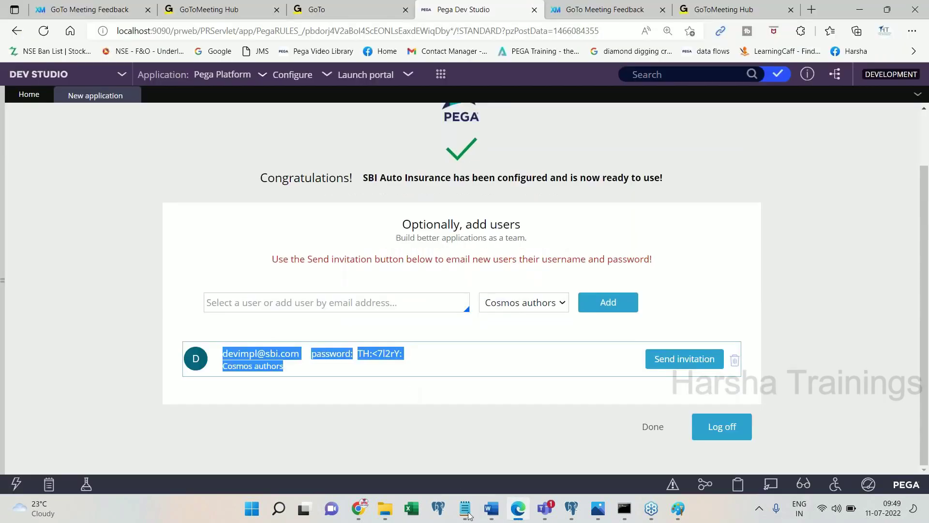
{"action": "left_click", "coordinate": [465, 513]}
{"action": "left_click", "coordinate": [518, 510]}
{"action": "left_click", "coordinate": [493, 513]}
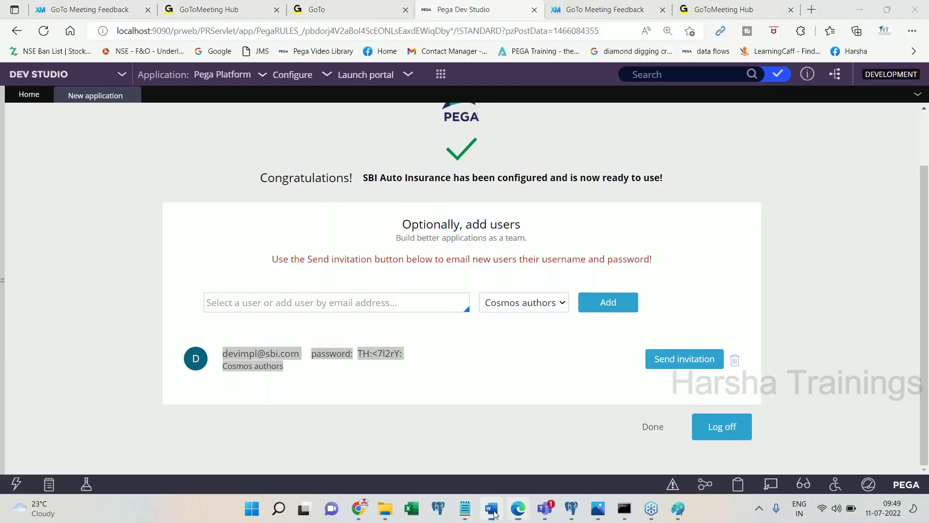
{"action": "key", "text": "ctrl+v"}
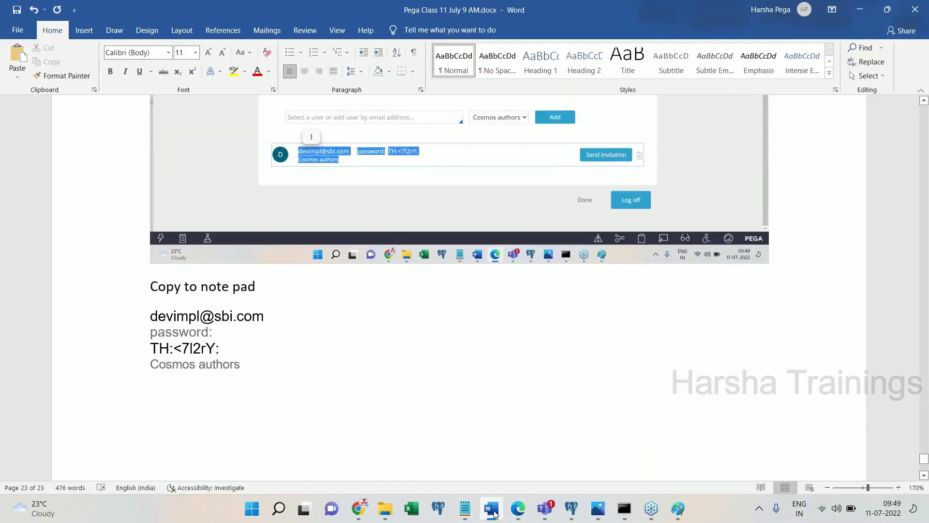
- Type 'Done.' and paste the Dev Studio screenshot captioned 'Log off' into the notes
{"action": "type", "text": "Done."}
{"action": "key", "text": "Return"}
{"action": "left_click", "coordinate": [493, 513]}
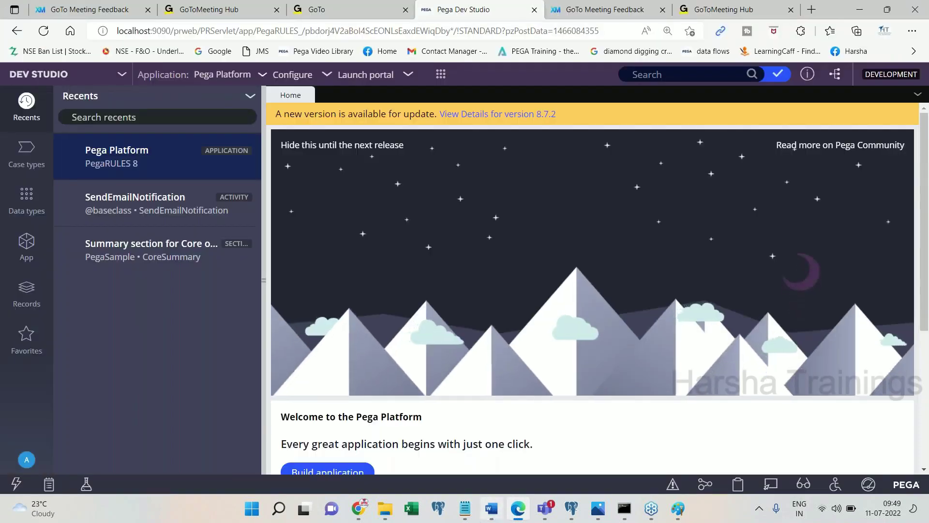
{"action": "left_click", "coordinate": [492, 509]}
{"action": "key", "text": "ctrl+v"}
{"action": "type", "text": "Log off"}
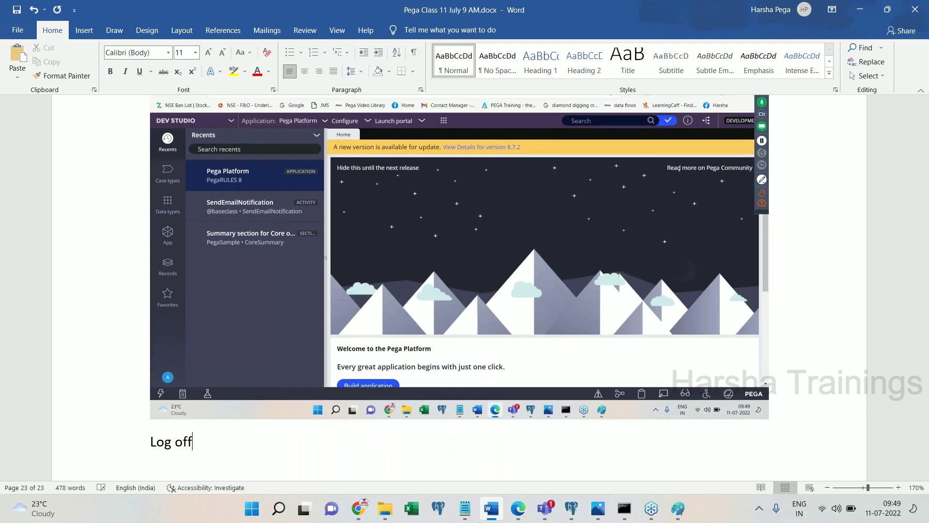
{"action": "key", "text": "Return"}
- Log off from Pega Dev Studio through the operator menu
{"action": "left_click", "coordinate": [491, 509]}
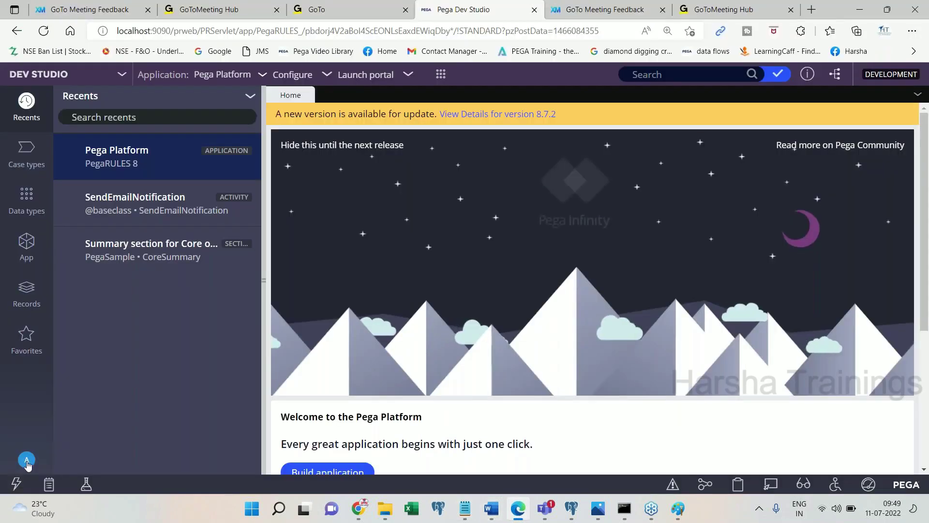
{"action": "left_click", "coordinate": [27, 460]}
{"action": "left_click", "coordinate": [49, 449]}
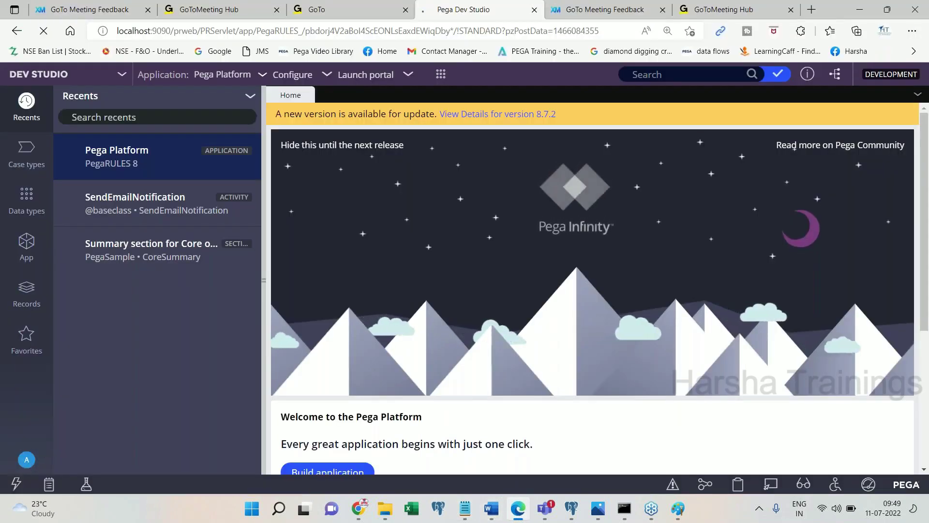
- Paste the operator menu screenshot into Word and type 'Done.' below it
{"action": "left_click", "coordinate": [498, 518]}
{"action": "key", "text": "ctrl+v"}
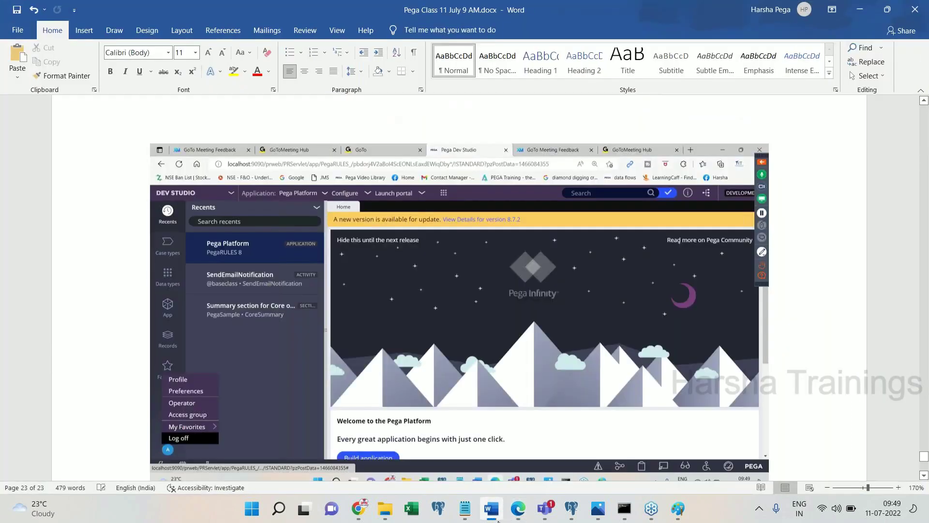
{"action": "key", "text": "Return"}
{"action": "type", "text": "Done."}
{"action": "left_click", "coordinate": [491, 509]}
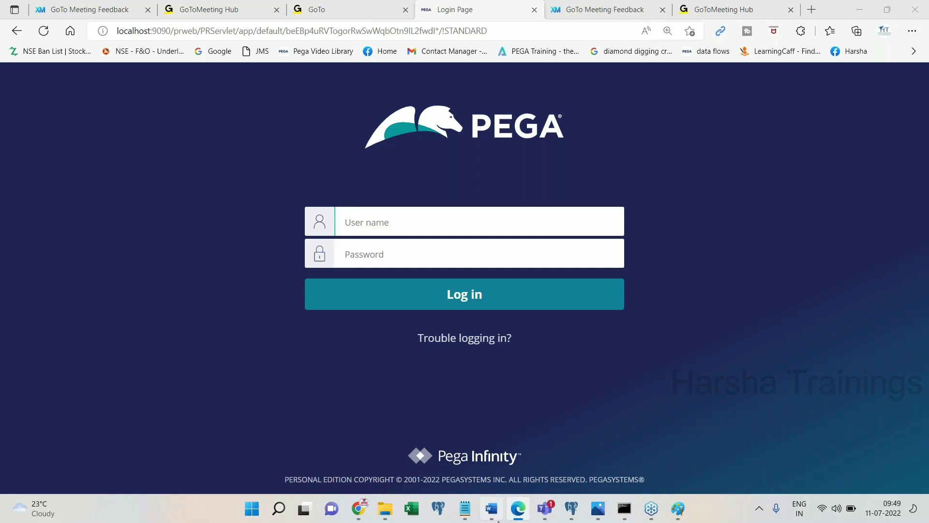
{"action": "left_click", "coordinate": [498, 521]}
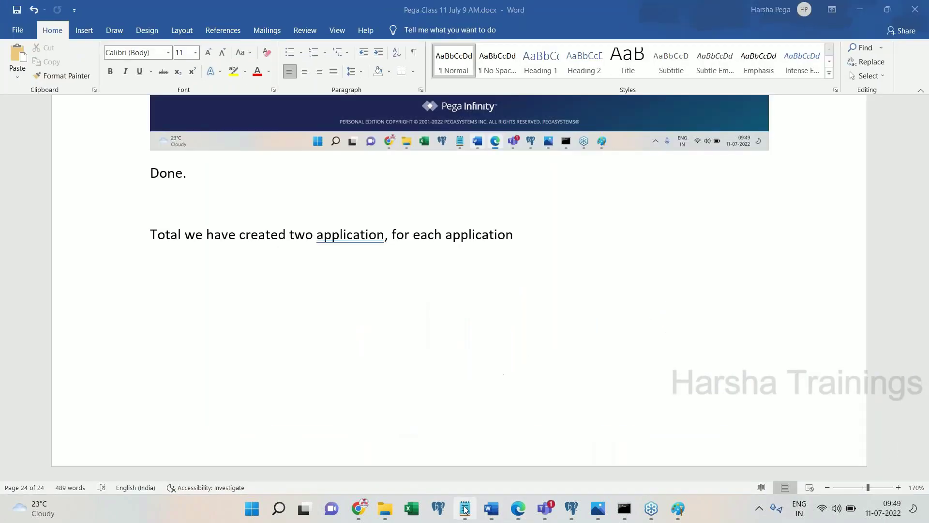
- Clear all text from the scratch Notepad
{"action": "left_click", "coordinate": [464, 508]}
{"action": "key", "text": "ctrl+a"}
{"action": "type", "text": "Hold on"}
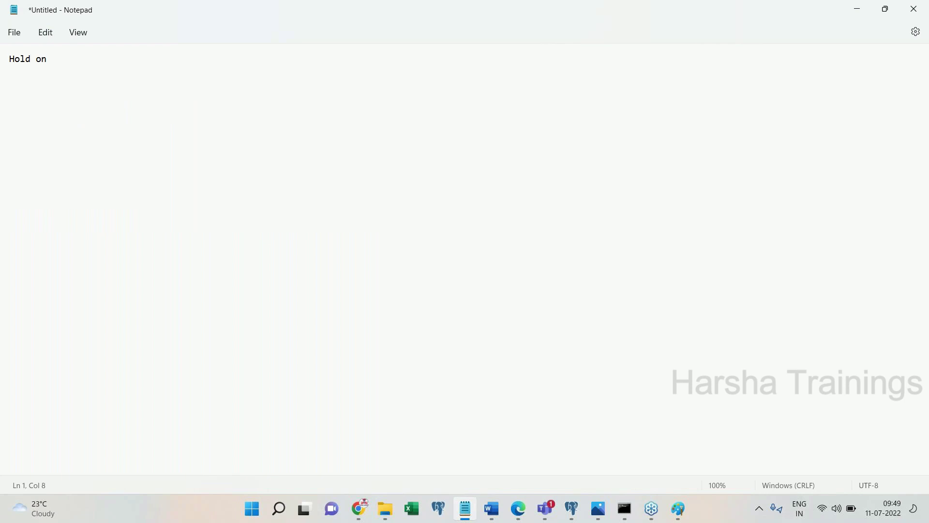
{"action": "key", "text": "ctrl+a"}
{"action": "key", "text": "BackSpace"}
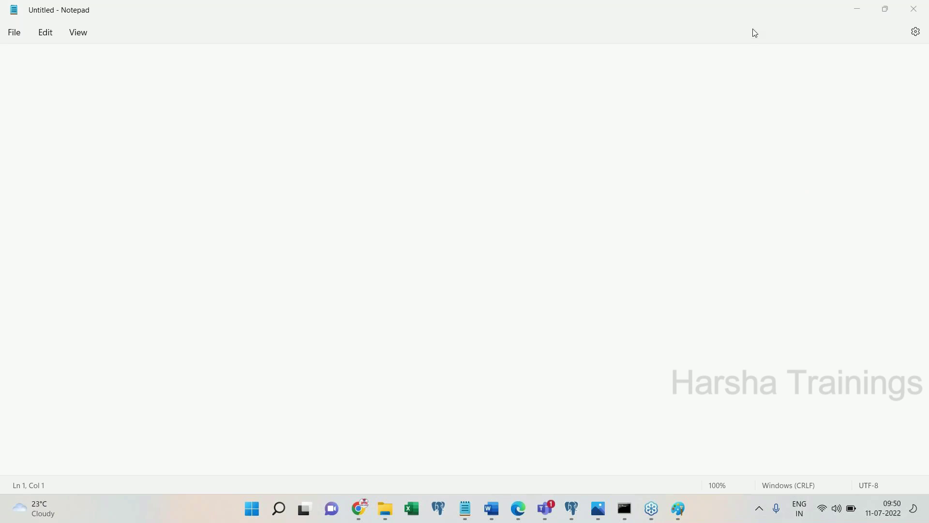
{"action": "left_click", "coordinate": [238, 108]}
- Finish the 'Total we have created...' sentence with 'we have specific operator ID.'
{"action": "left_click", "coordinate": [519, 515]}
{"action": "left_click", "coordinate": [519, 515]}
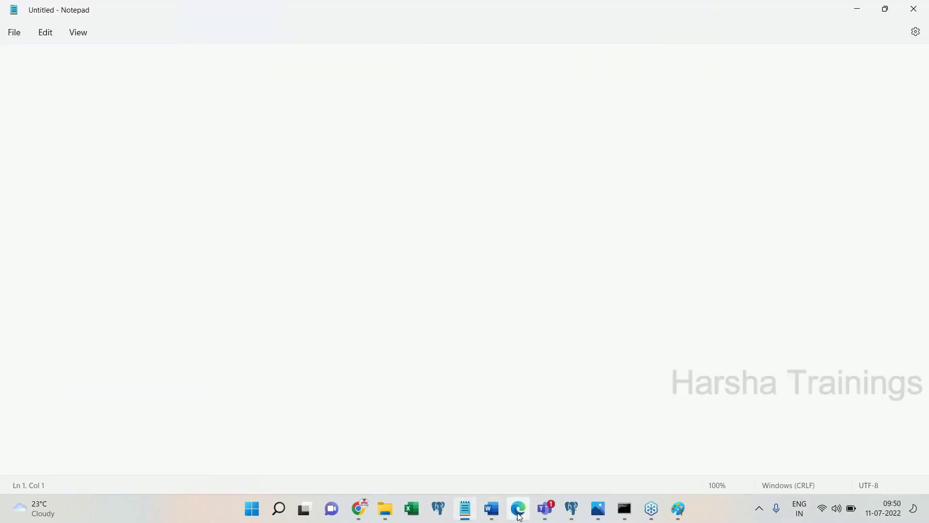
{"action": "left_click", "coordinate": [516, 515]}
{"action": "left_click", "coordinate": [499, 515]}
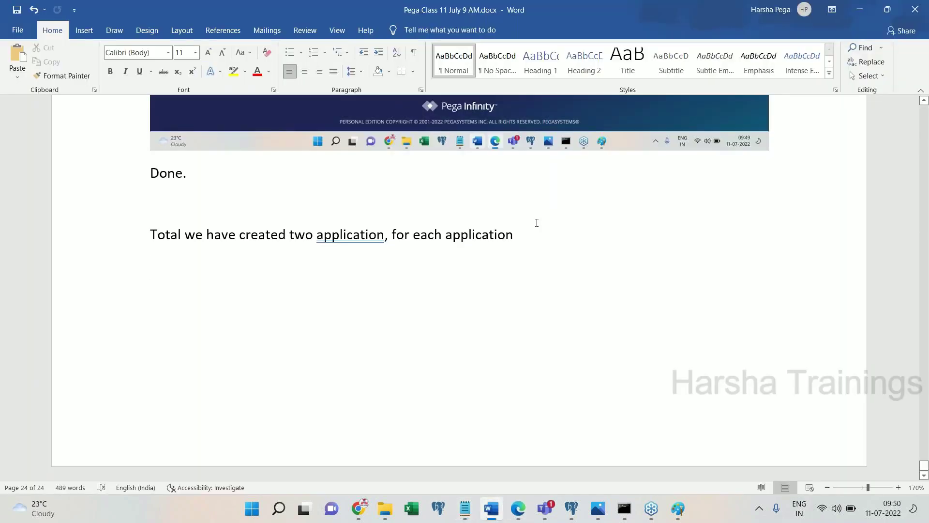
{"action": "left_click", "coordinate": [537, 223]}
{"action": "left_click", "coordinate": [530, 231]}
{"action": "type", "text": "w"}
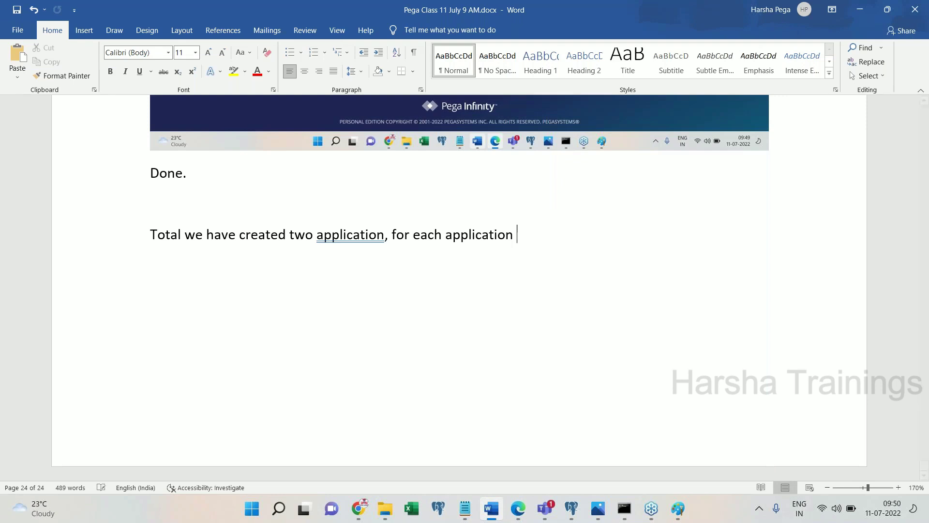
{"action": "type", "text": "e have spec"}
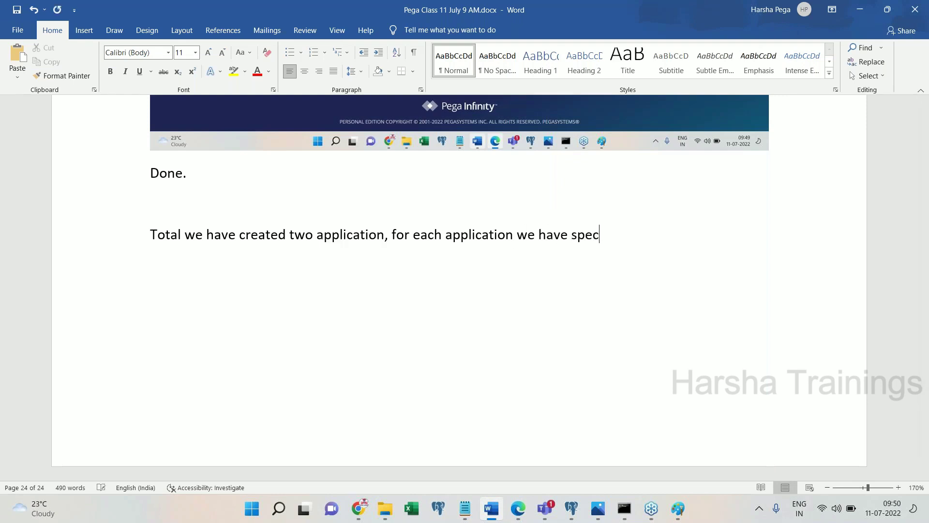
{"action": "type", "text": "ific operator "}
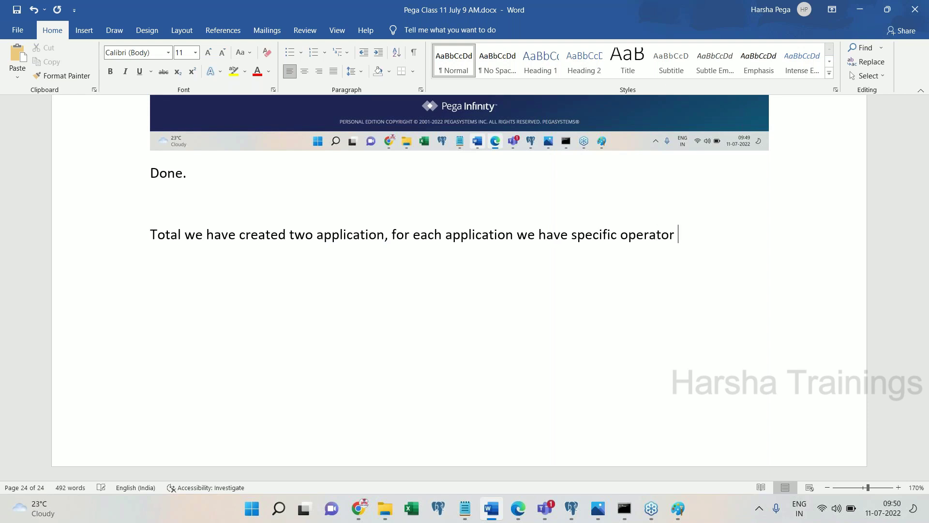
{"action": "type", "text": "ID."}
{"action": "key", "text": "Return"}
- Add 'Let's login to FW application first' and search the notes for devfw
{"action": "type", "text": "Let's login to "}
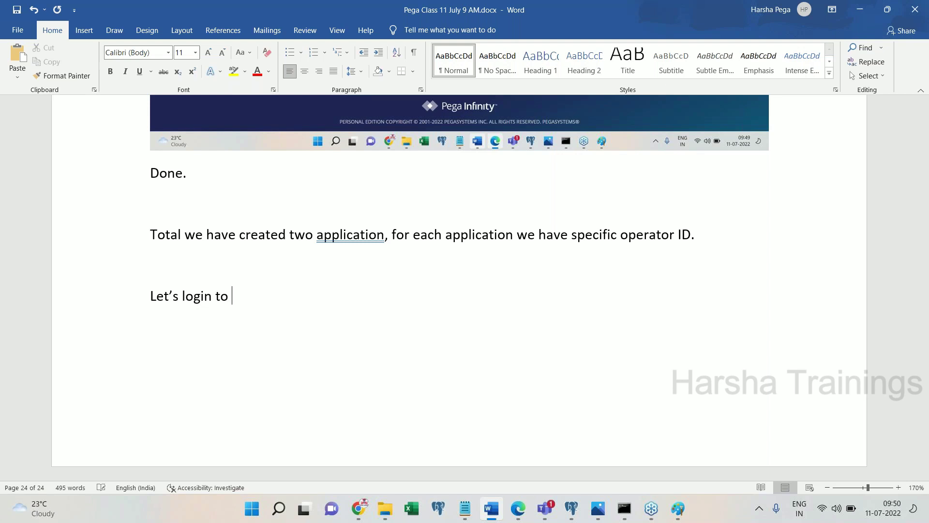
{"action": "type", "text": "FW application first"}
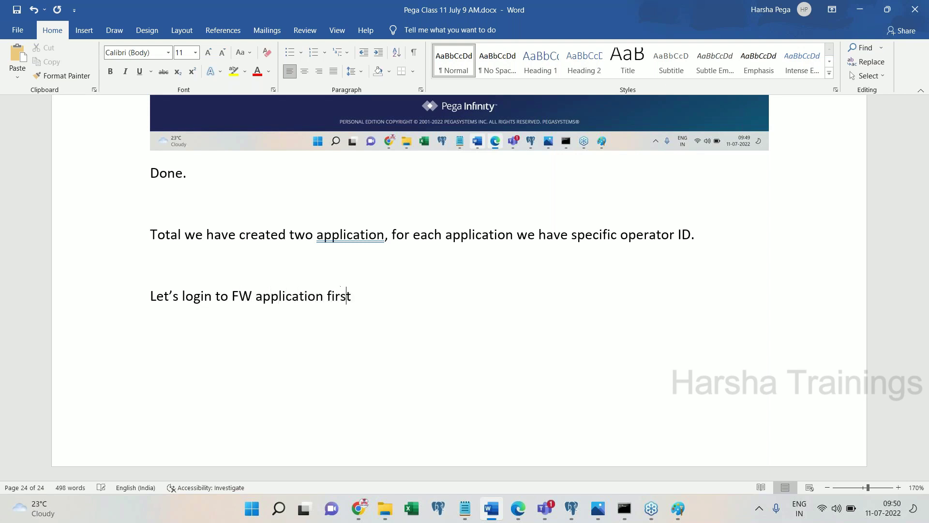
{"action": "key", "text": "Return"}
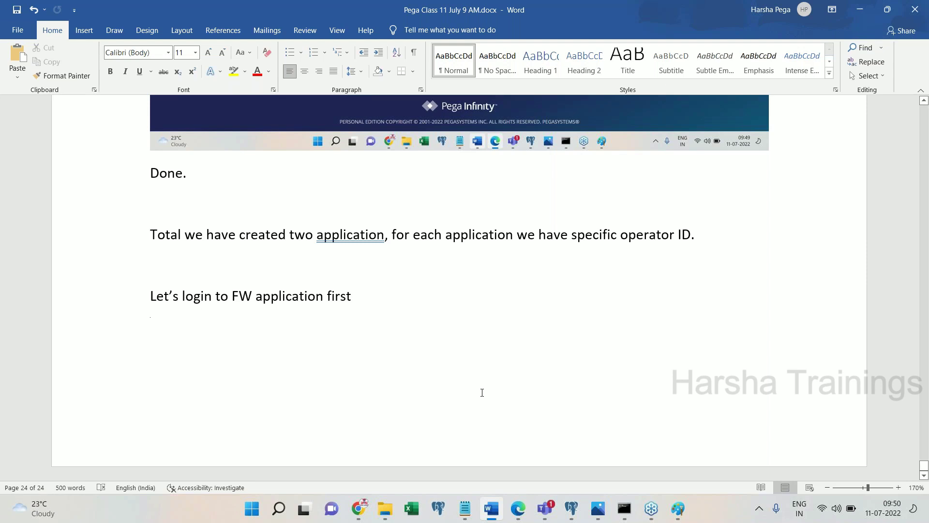
{"action": "key", "text": "ctrl+f"}
{"action": "type", "text": "devfw"}
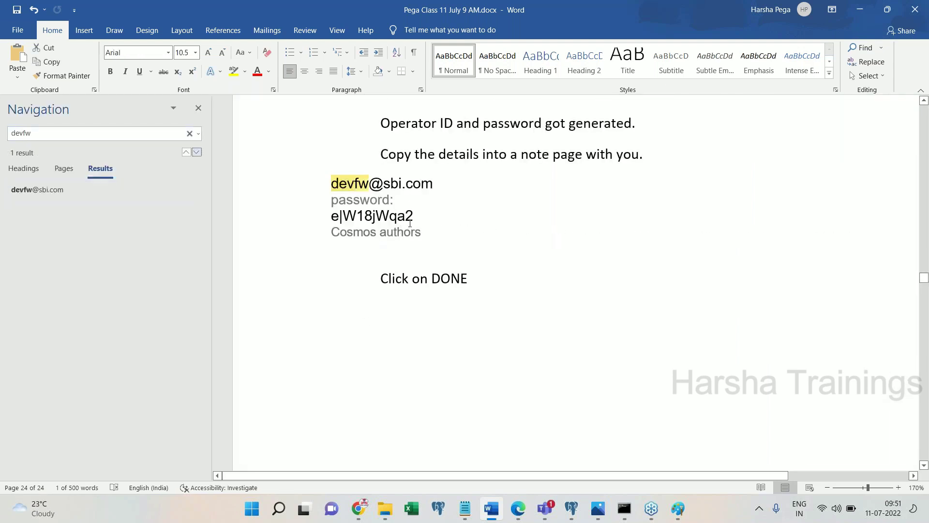
- Copy the FW operator's saved password from the notes into Notepad
{"action": "left_click_drag", "start_coordinate": [410, 224], "coordinate": [335, 223]}
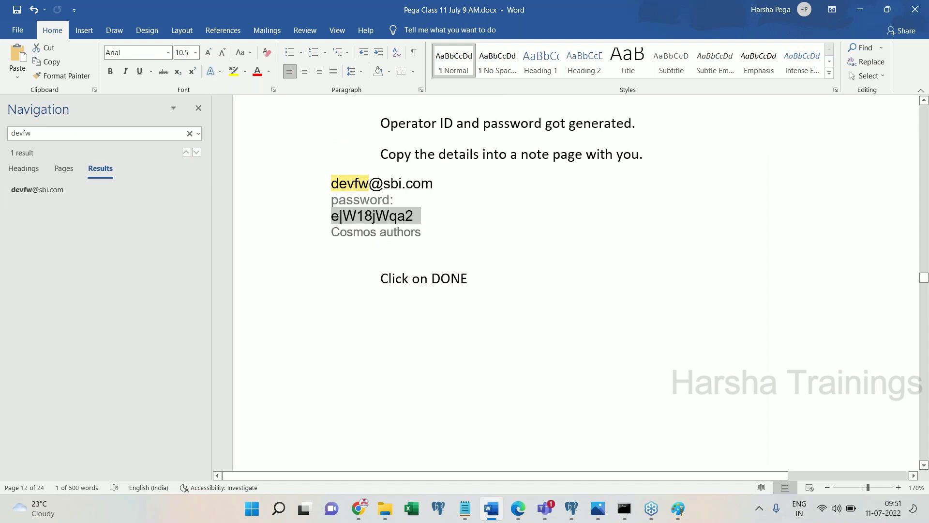
{"action": "left_click", "coordinate": [410, 224]}
{"action": "double_click", "coordinate": [409, 223]}
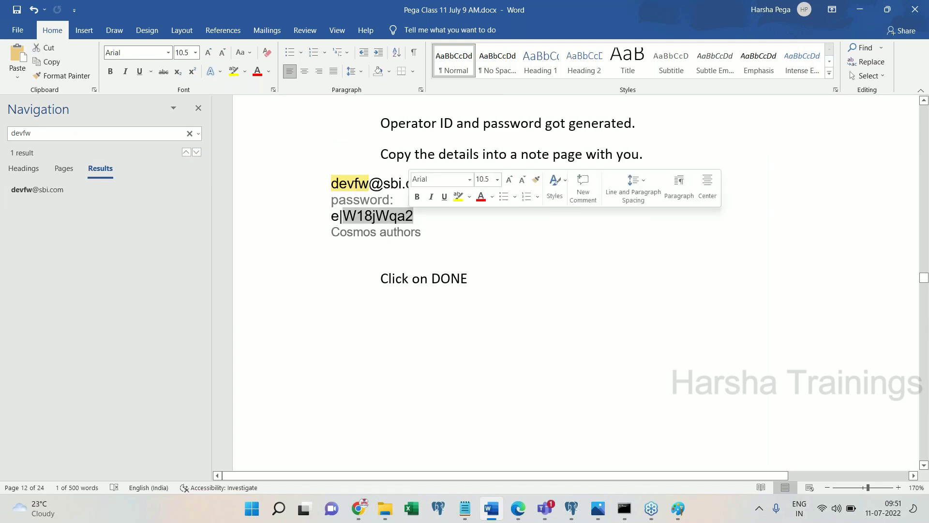
{"action": "triple_click", "coordinate": [409, 220]}
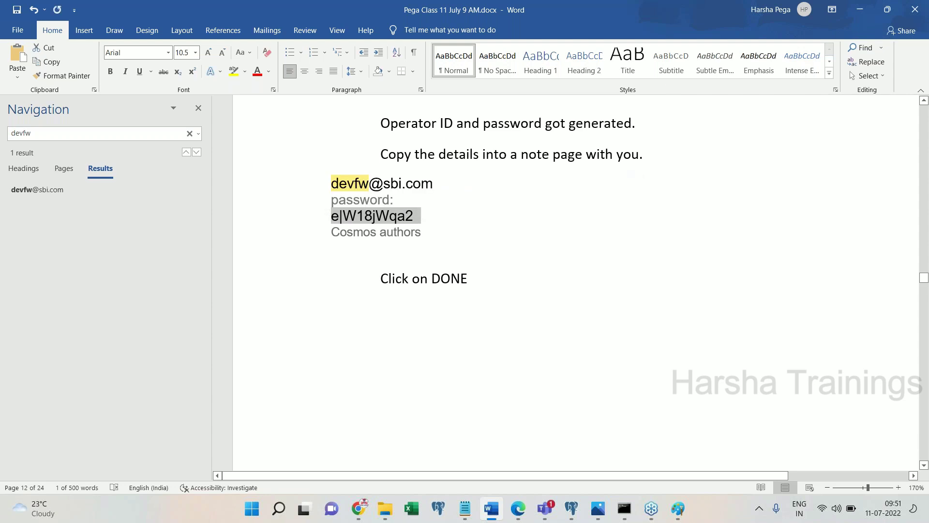
{"action": "key", "text": "ctrl+c"}
{"action": "left_click", "coordinate": [465, 508]}
{"action": "key", "text": "ctrl+v"}
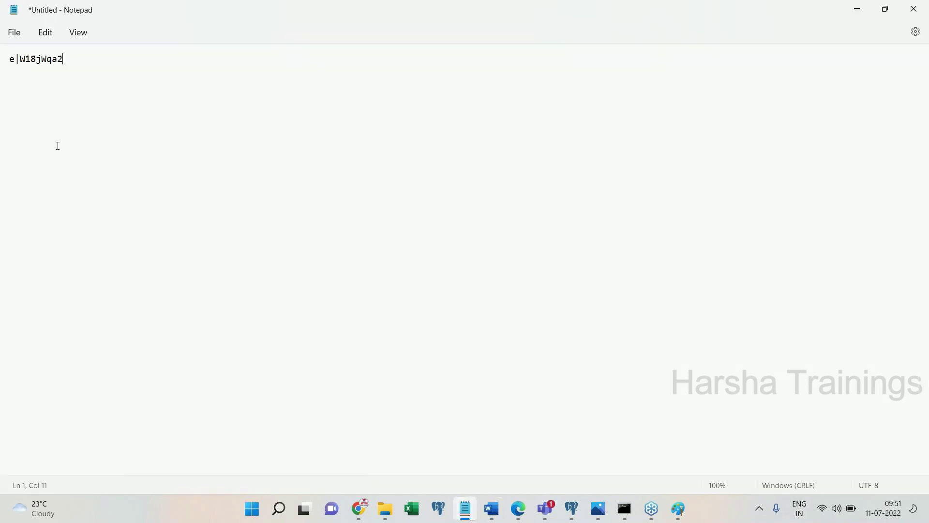
{"action": "triple_click", "coordinate": [12, 59]}
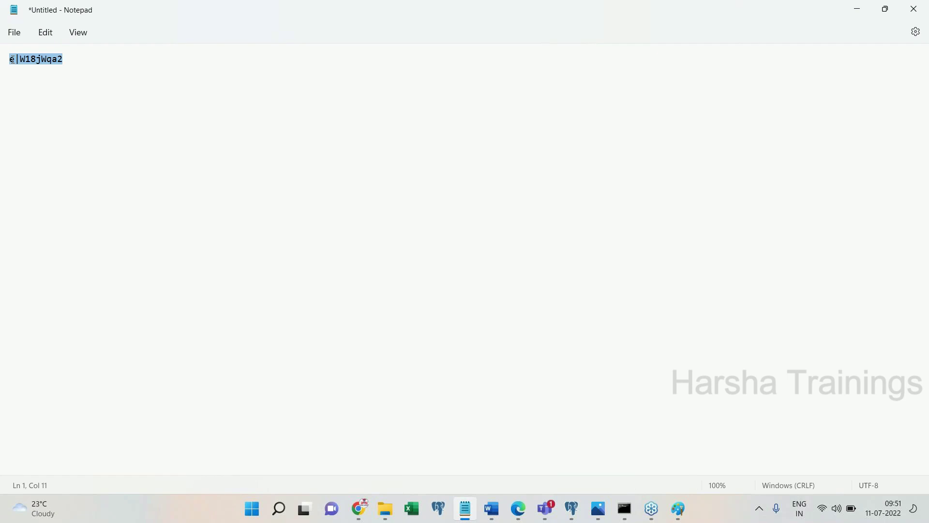
- Log in to Pega with the FW developer's username and the copied password
{"action": "left_click", "coordinate": [522, 516]}
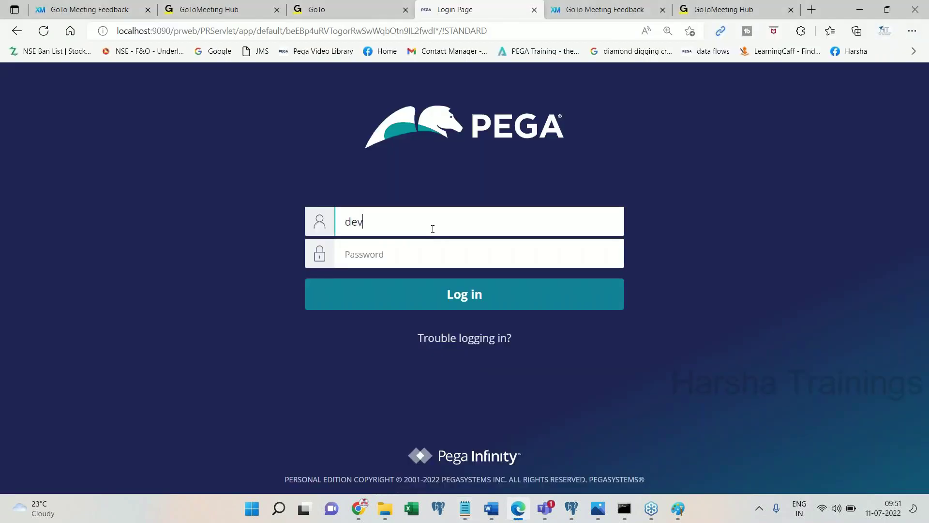
{"action": "key", "text": "Tab"}
{"action": "key", "text": "ctrl+v"}
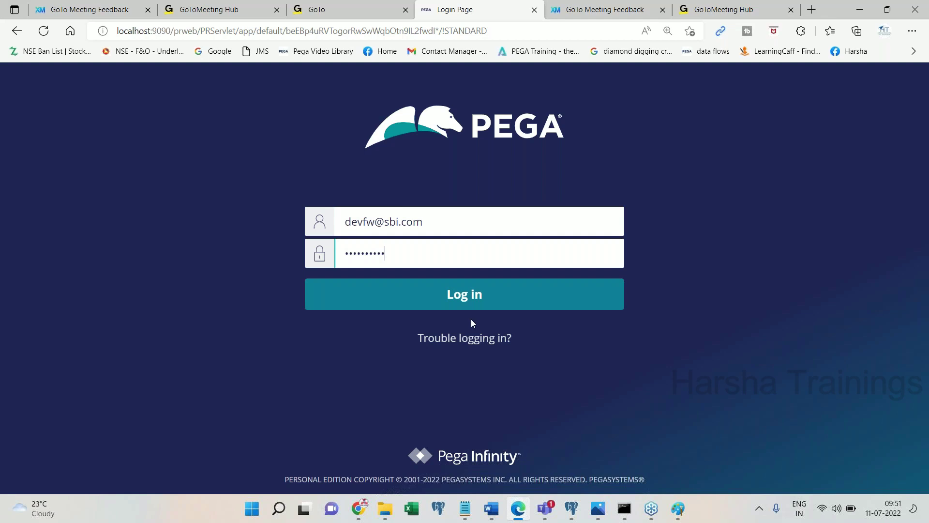
{"action": "left_click", "coordinate": [490, 306]}
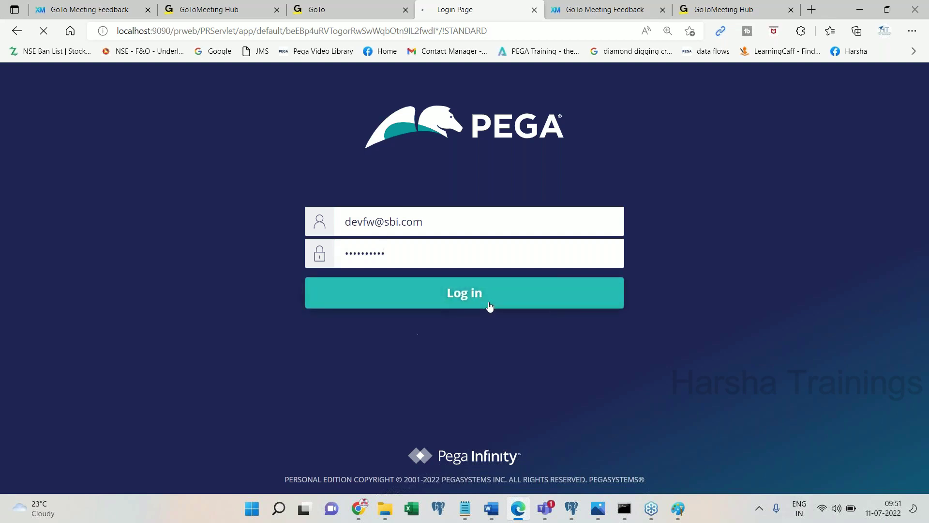
{"action": "left_click", "coordinate": [499, 512]}
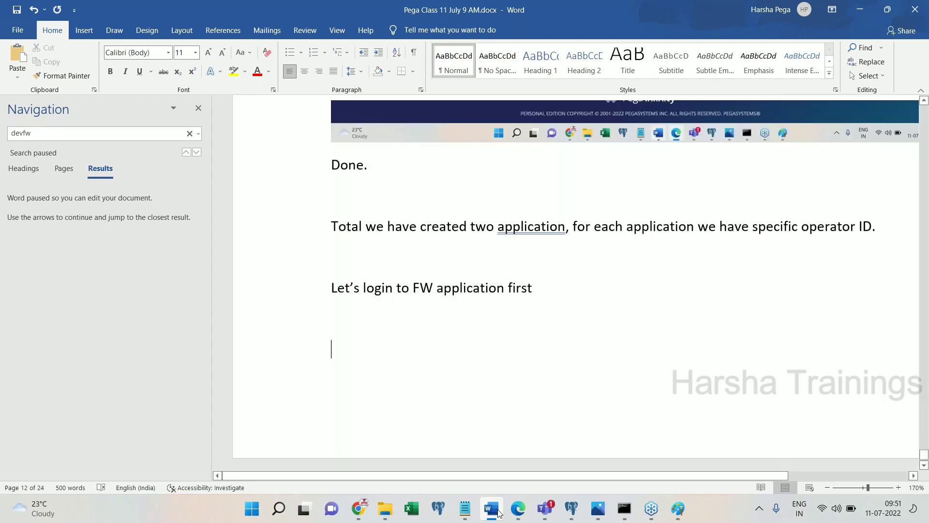
- Paste the login and Change Password screenshots into Word and close the search pane
{"action": "key", "text": "ctrl+v"}
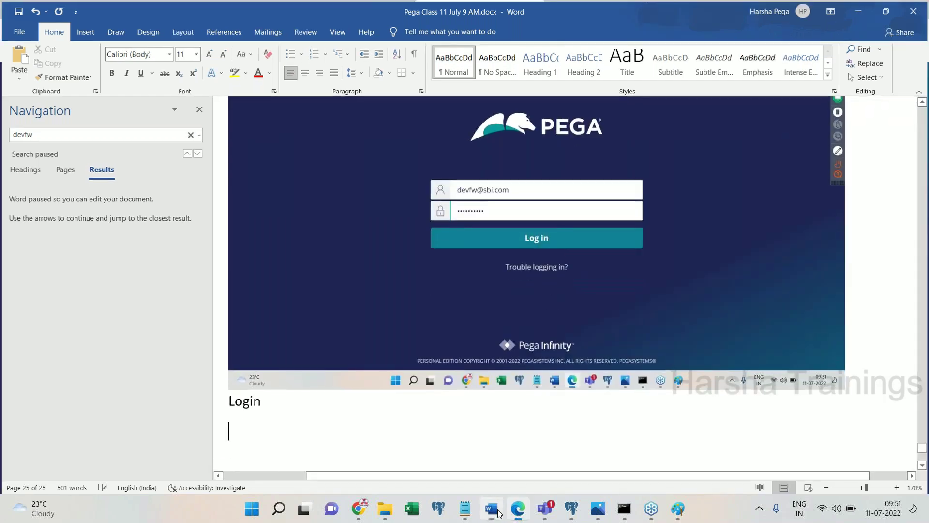
{"action": "left_click", "coordinate": [498, 512]}
{"action": "left_click", "coordinate": [499, 512]}
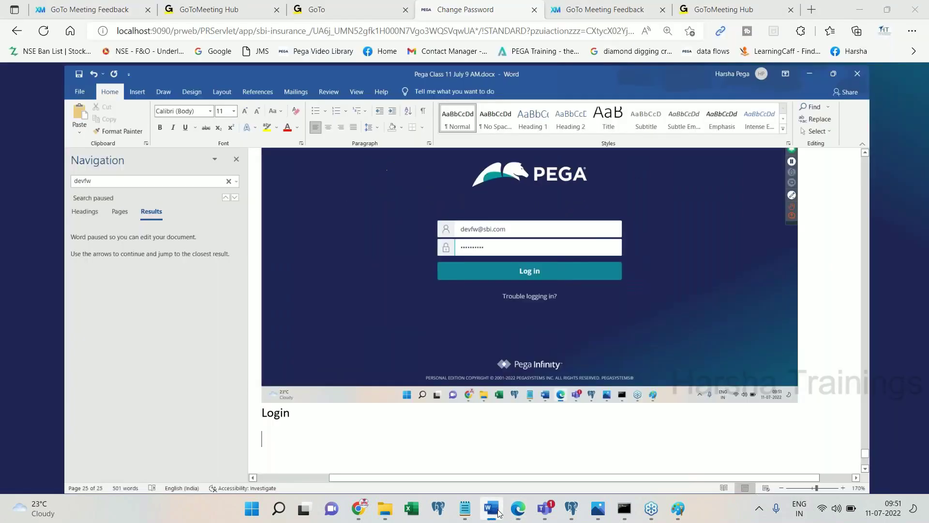
{"action": "key", "text": "ctrl+v"}
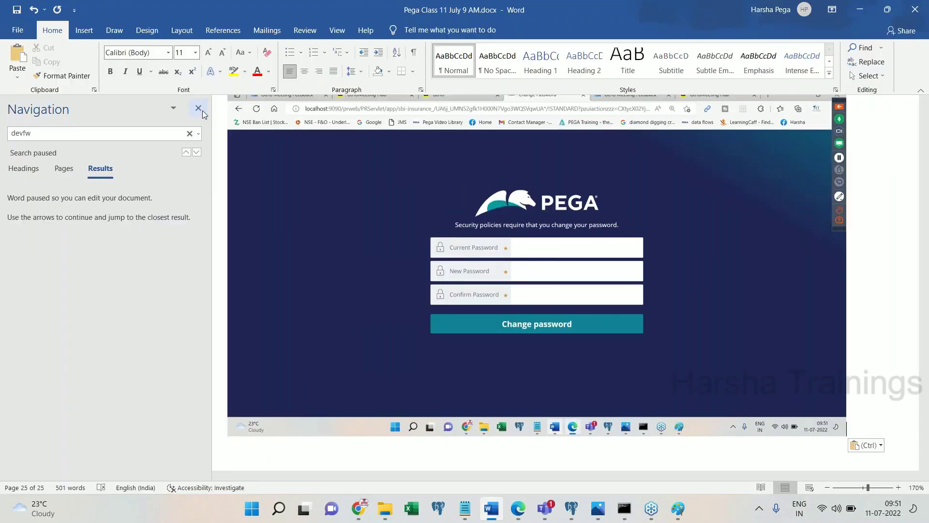
{"action": "left_click", "coordinate": [199, 108]}
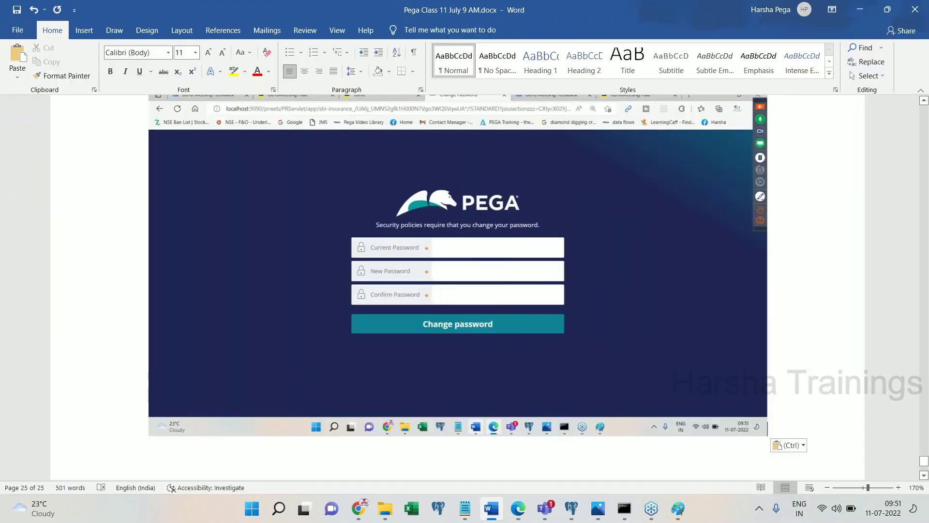
- Fill Current Password with the saved password and enter a new password
{"action": "key", "text": "alt+Tab"}
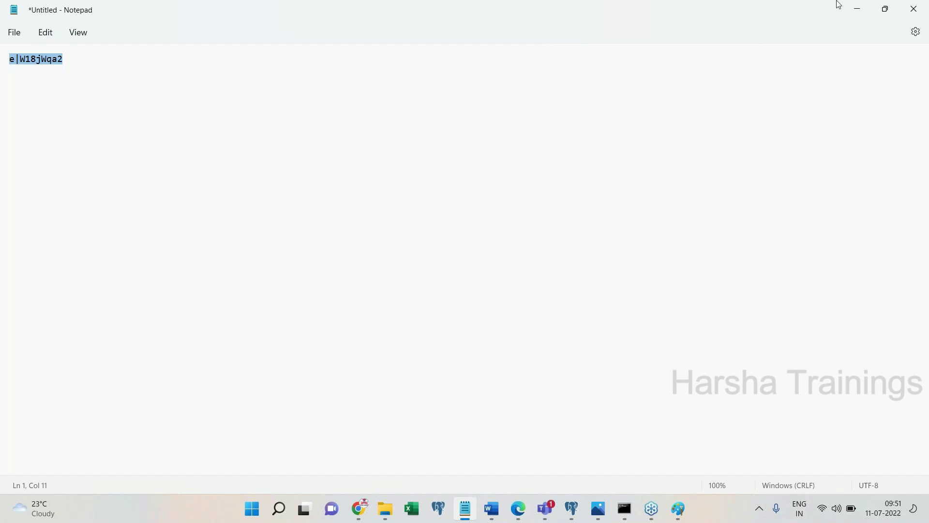
{"action": "left_click", "coordinate": [859, 8]}
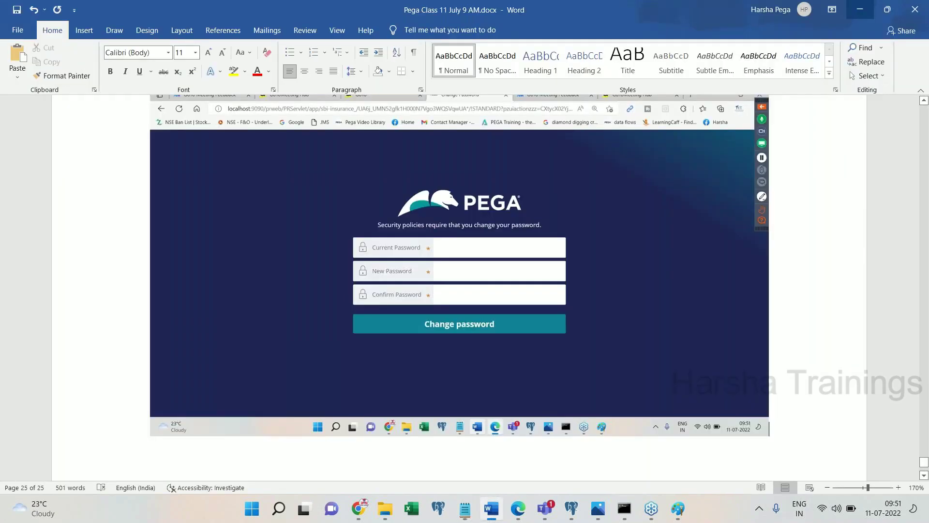
{"action": "left_click", "coordinate": [517, 508]}
{"action": "key", "text": "ctrl+v"}
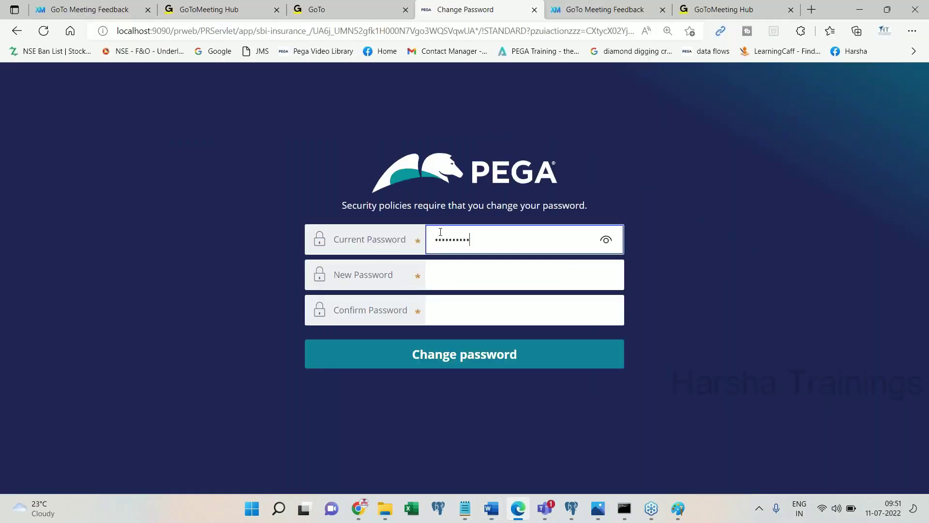
{"action": "left_click", "coordinate": [452, 274]}
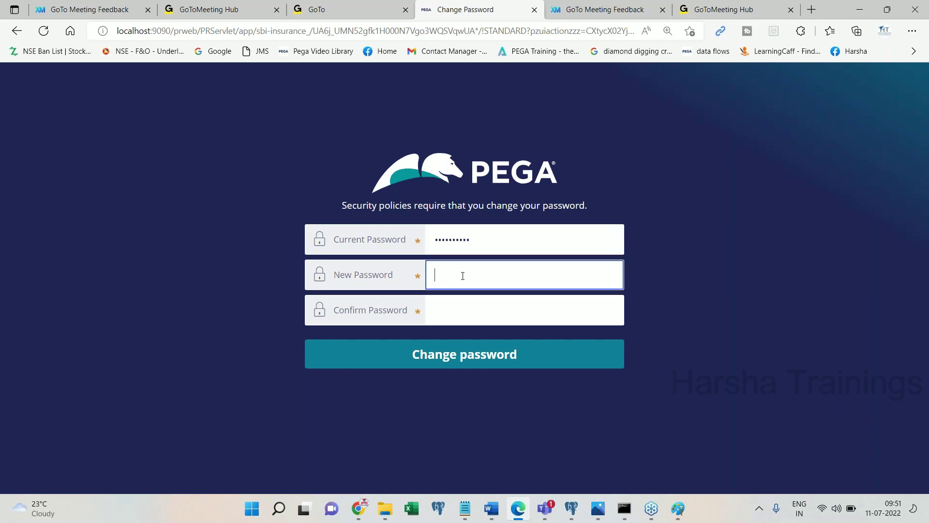
{"action": "type", "text": "rules"}
{"action": "left_click", "coordinate": [606, 275]}
{"action": "left_click", "coordinate": [511, 309]}
- Confirm the new password and paste the filled form screenshot into Word
{"action": "type", "text": "rules"}
{"action": "left_click", "coordinate": [606, 310]}
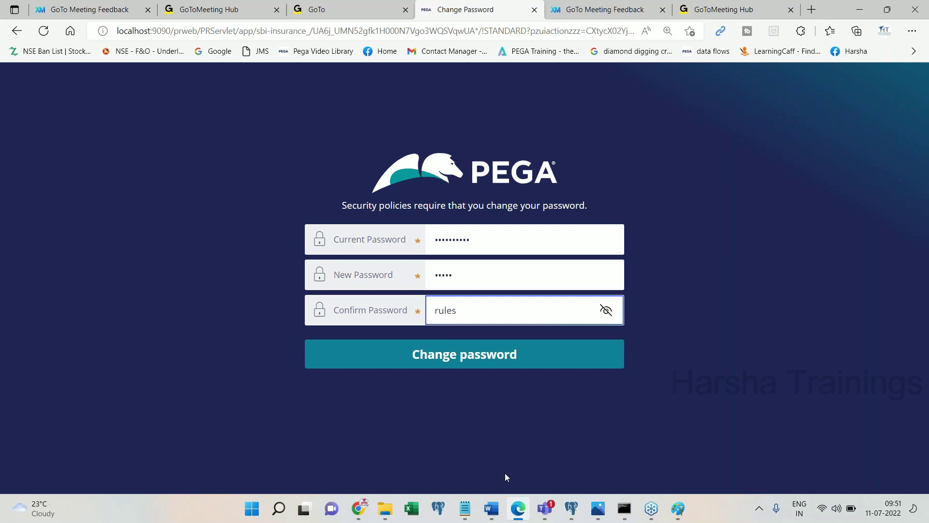
{"action": "left_click", "coordinate": [497, 511]}
{"action": "key", "text": "ctrl+z"}
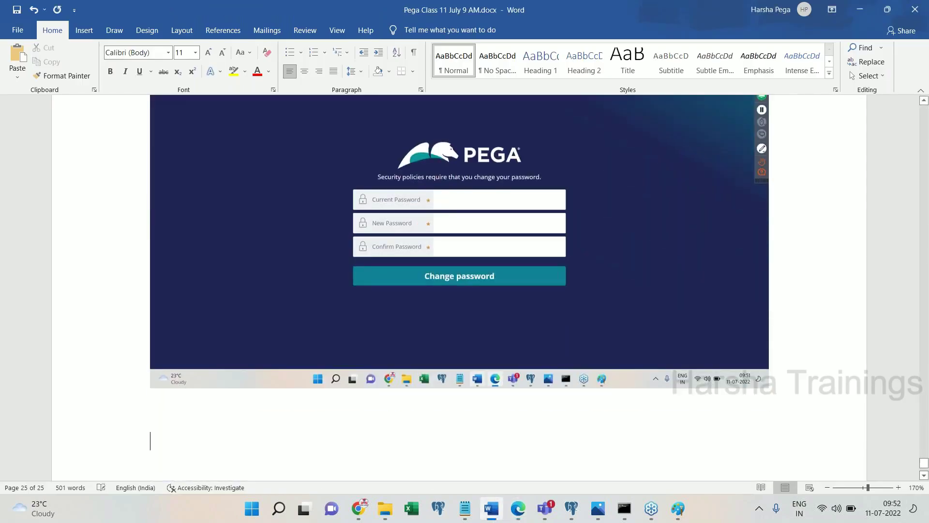
{"action": "key", "text": "ctrl+v"}
{"action": "key", "text": "Return"}
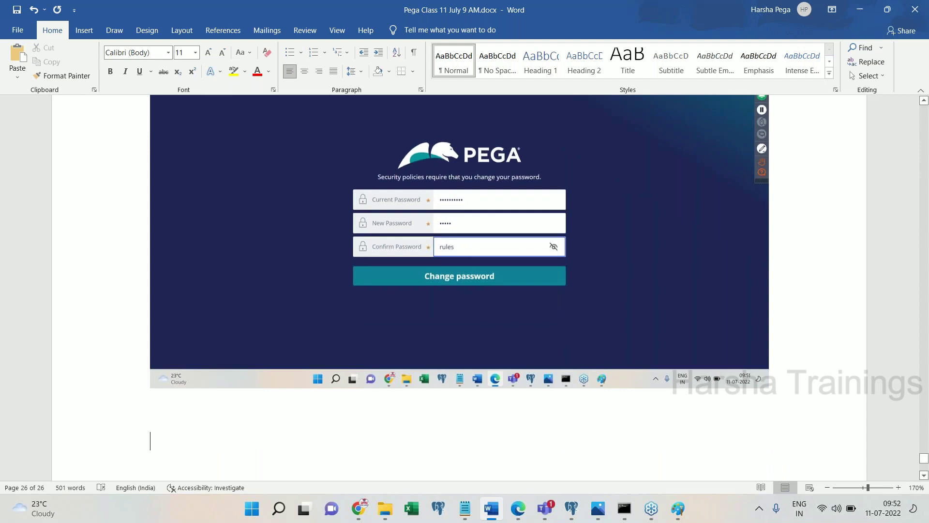
- Caption the screenshot 'Click on button' in the Word notes
{"action": "type", "text": "crea"}
{"action": "key", "text": "BackSpace"}
{"action": "key", "text": "BackSpace"}
{"action": "key", "text": "BackSpace"}
{"action": "key", "text": "BackSpace"}
{"action": "type", "text": "clicm"}
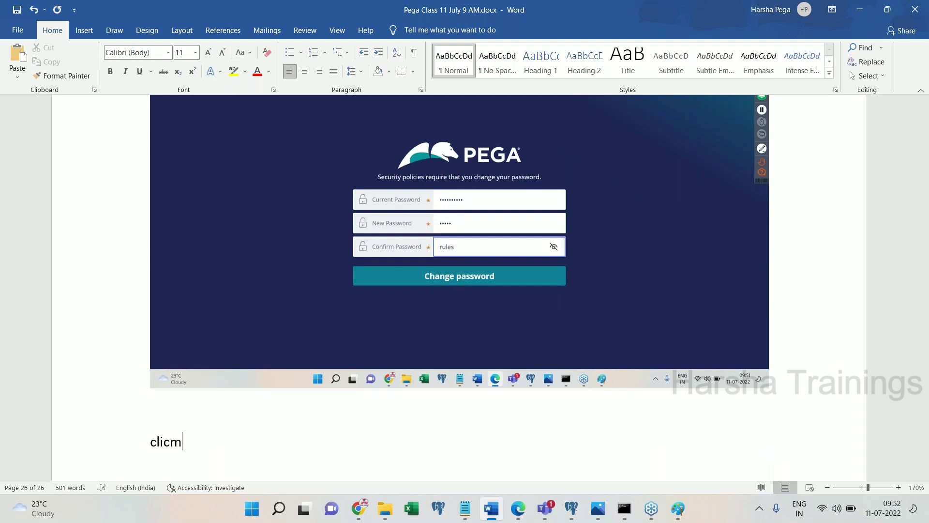
{"action": "key", "text": "BackSpace"}
{"action": "type", "text": "k on button"}
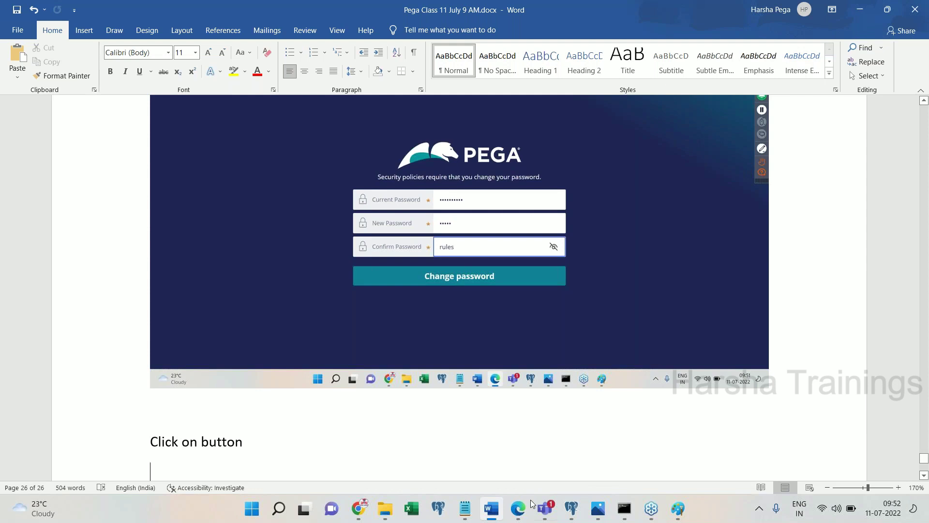
{"action": "left_click", "coordinate": [518, 508]}
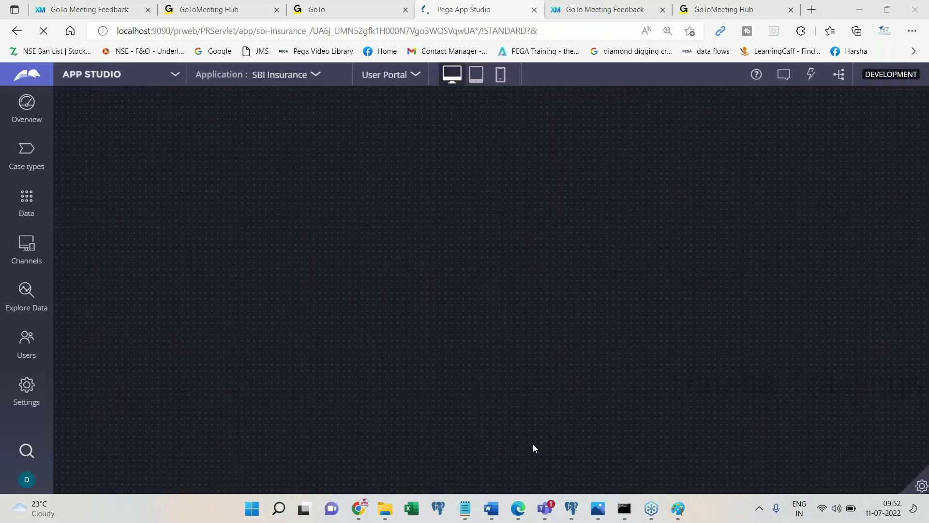
- Paste the App Studio screenshot with the note 'Click on app studio on top of PEGA, choose dev studio'
{"action": "left_click", "coordinate": [517, 511]}
{"action": "key", "text": "Return"}
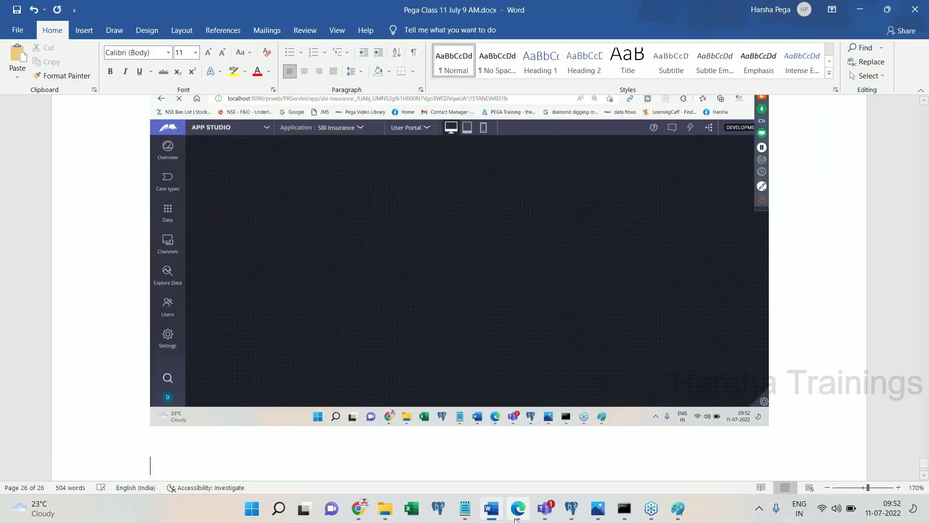
{"action": "type", "text": "Click on app "}
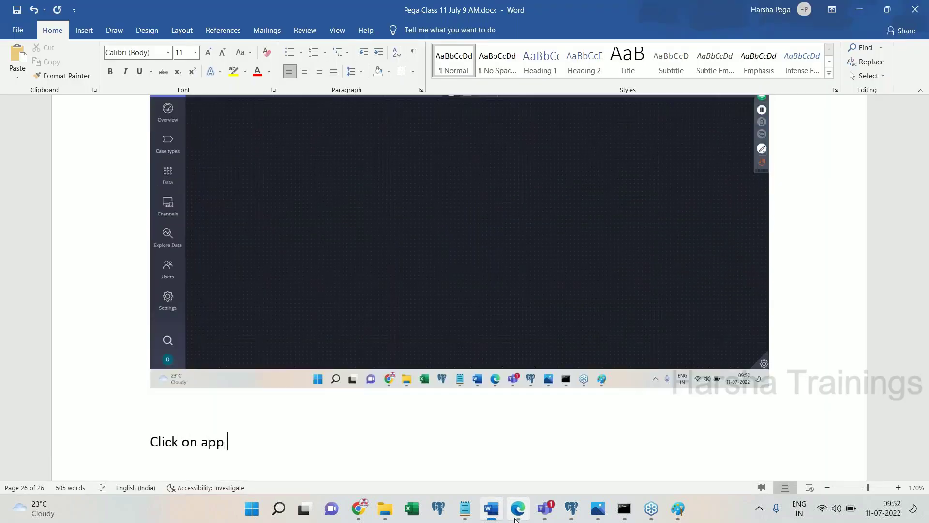
{"action": "type", "text": "studio on top "}
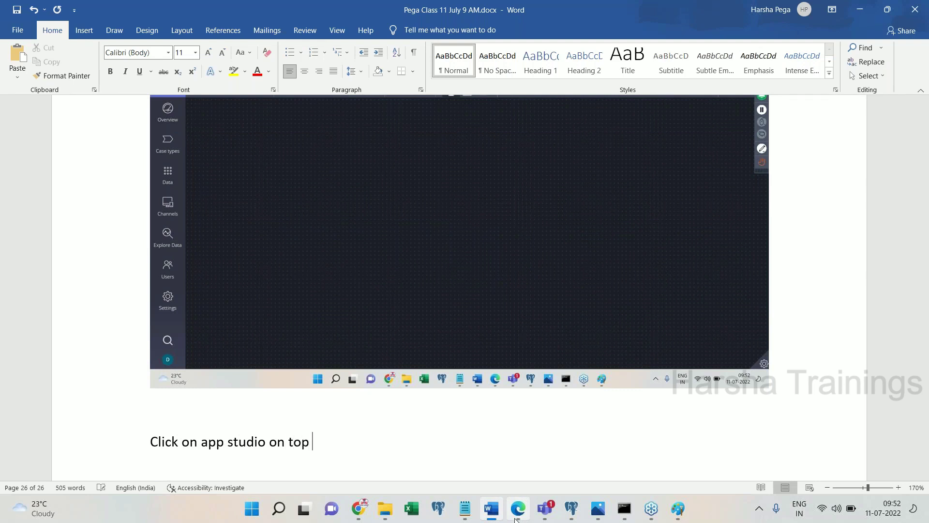
{"action": "type", "text": "of PEGA, choos"}
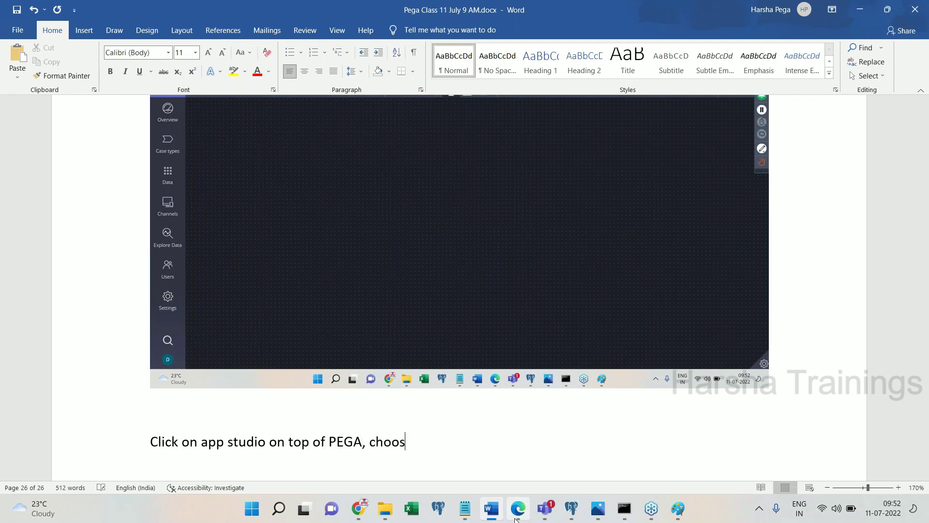
{"action": "type", "text": "e dev studio"}
{"action": "key", "text": "Return"}
- Switch Pega to Dev Studio from the studio list and paste the studio-switcher screenshot
{"action": "left_click", "coordinate": [517, 509]}
{"action": "left_click", "coordinate": [132, 80]}
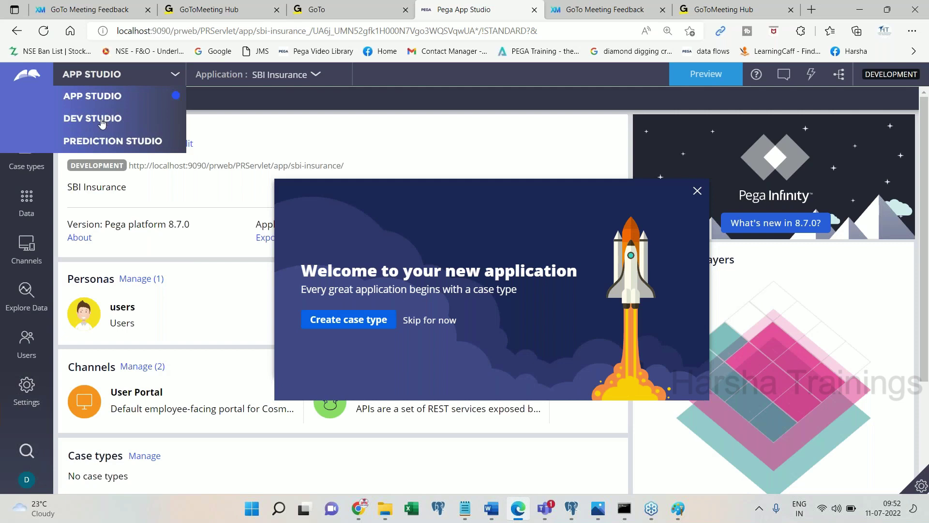
{"action": "left_click", "coordinate": [102, 122]}
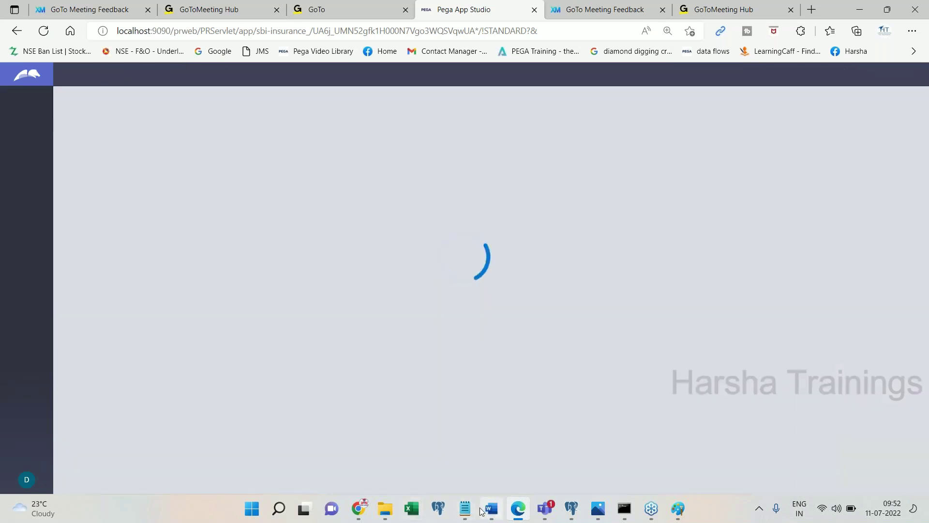
{"action": "left_click", "coordinate": [484, 509]}
{"action": "key", "text": "Return"}
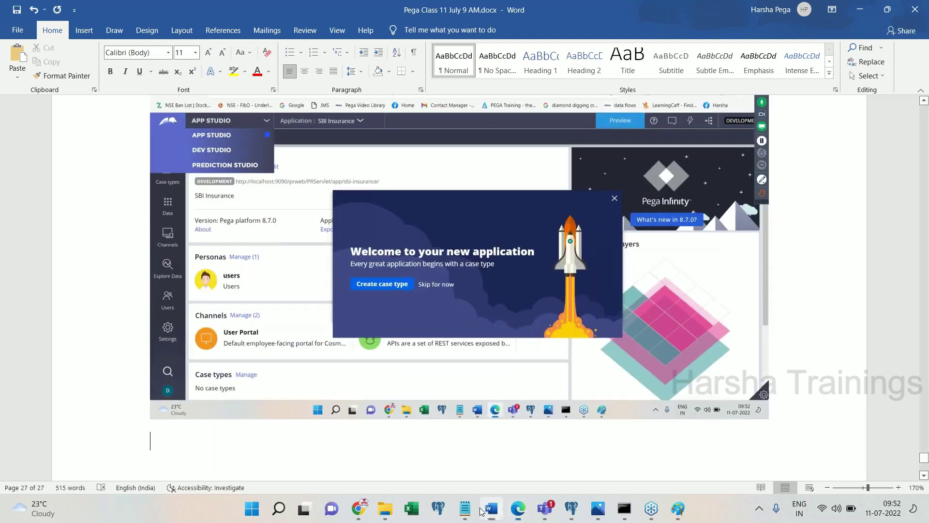
- Paste the Dev Studio screenshot and note 'Click on app explorer on the left panel'
{"action": "key", "text": "alt+Tab"}
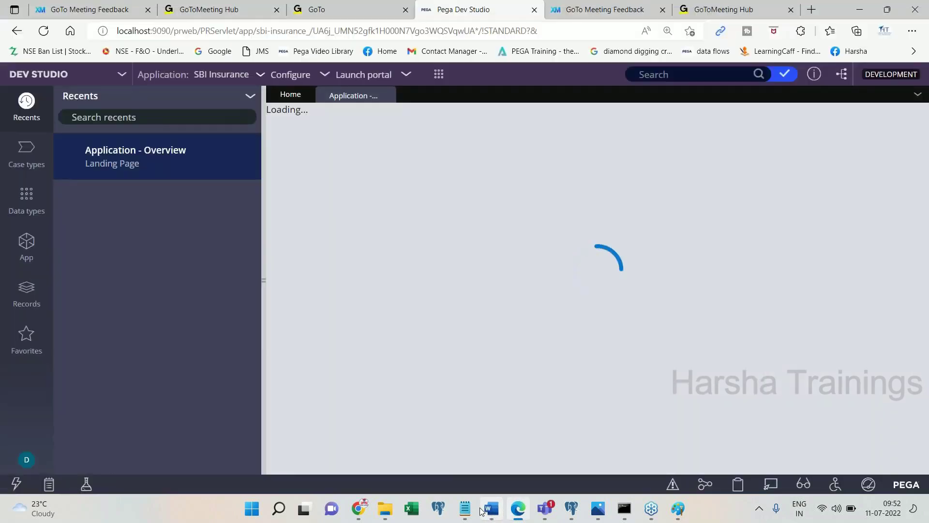
{"action": "left_click", "coordinate": [490, 509]}
{"action": "key", "text": "ctrl+v"}
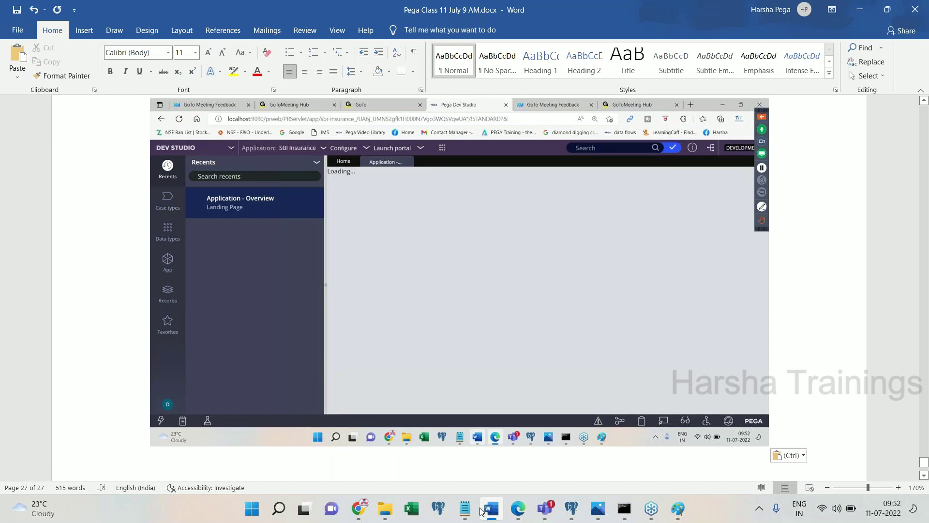
{"action": "key", "text": "Return"}
{"action": "key", "text": "Return"}
{"action": "type", "text": "Click on "}
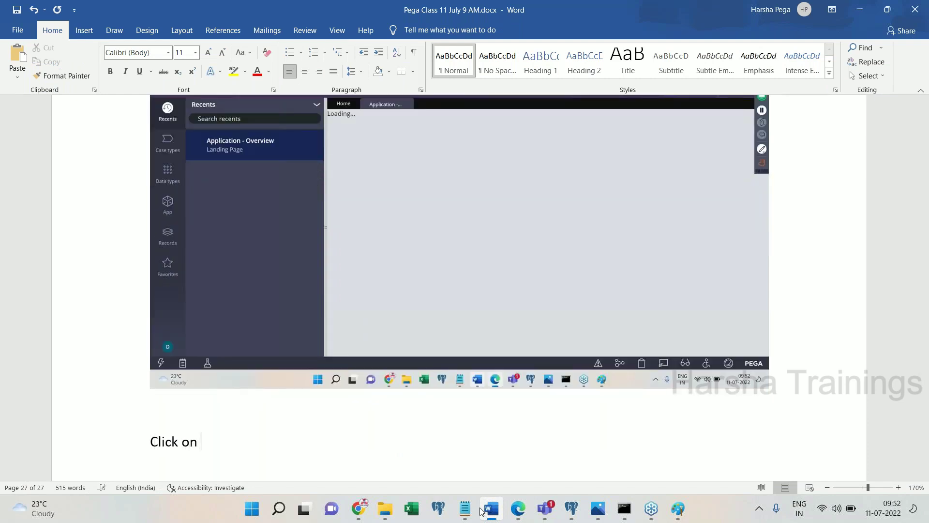
{"action": "type", "text": "app explorer"}
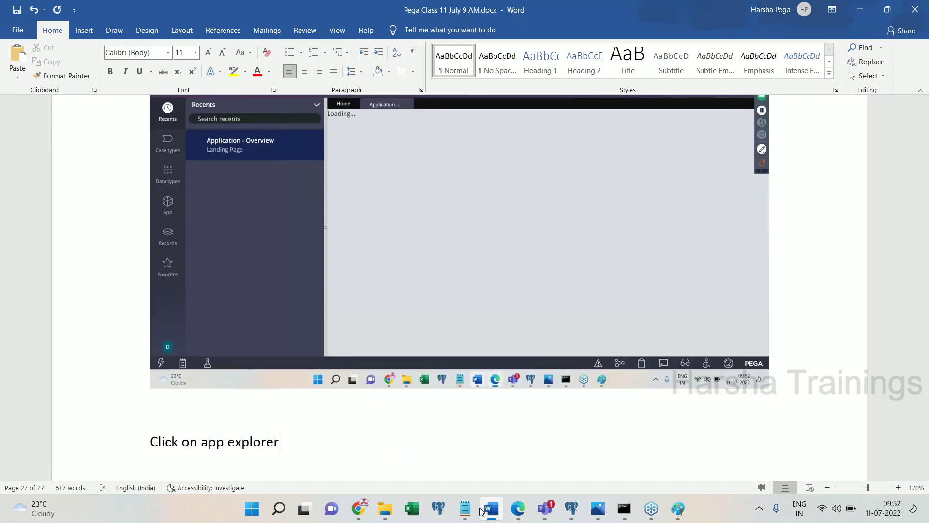
{"action": "type", "text": " on the left panel"}
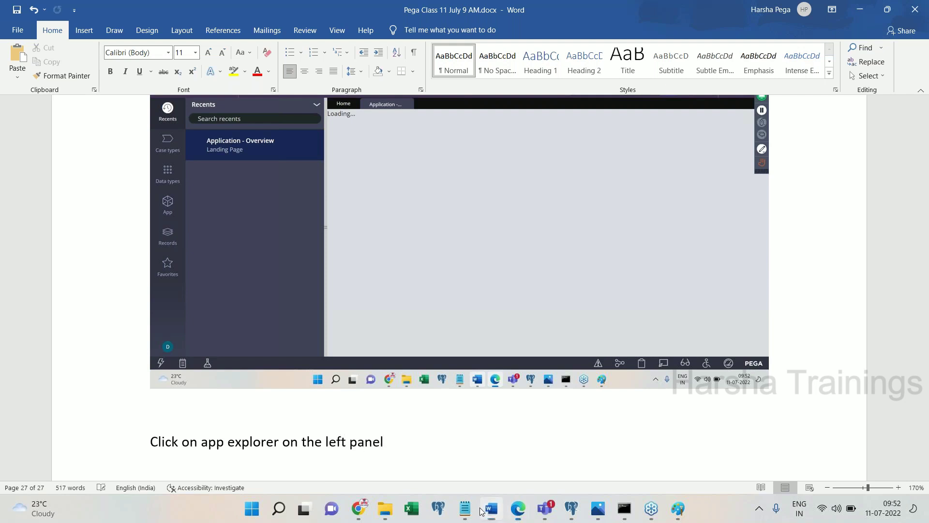
{"action": "left_click", "coordinate": [518, 508]}
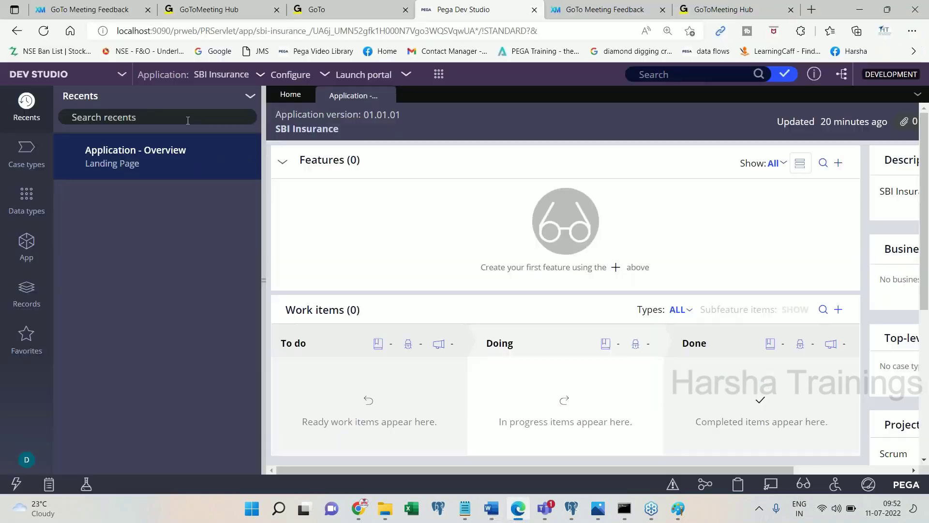
- Open the app explorer and paste two Dev Studio screenshots into the notes
{"action": "left_click", "coordinate": [23, 255]}
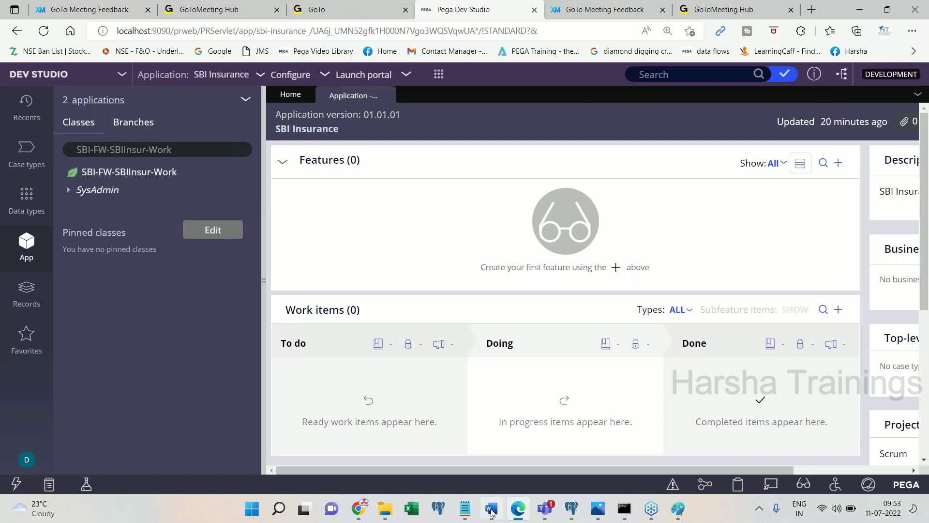
{"action": "left_click", "coordinate": [491, 508]}
{"action": "key", "text": "ctrl+v"}
{"action": "key", "text": "alt+Tab"}
{"action": "left_click", "coordinate": [491, 508]}
{"action": "key", "text": "ctrl+v"}
{"action": "scroll", "coordinate": [465, 290], "scroll_direction": "down", "scroll_amount": 3}
- Show the operator's 2 accessible applications and paste that screenshot into the notes
{"action": "key", "text": "alt+Tab"}
{"action": "left_click_drag", "start_coordinate": [64, 102], "coordinate": [101, 102]}
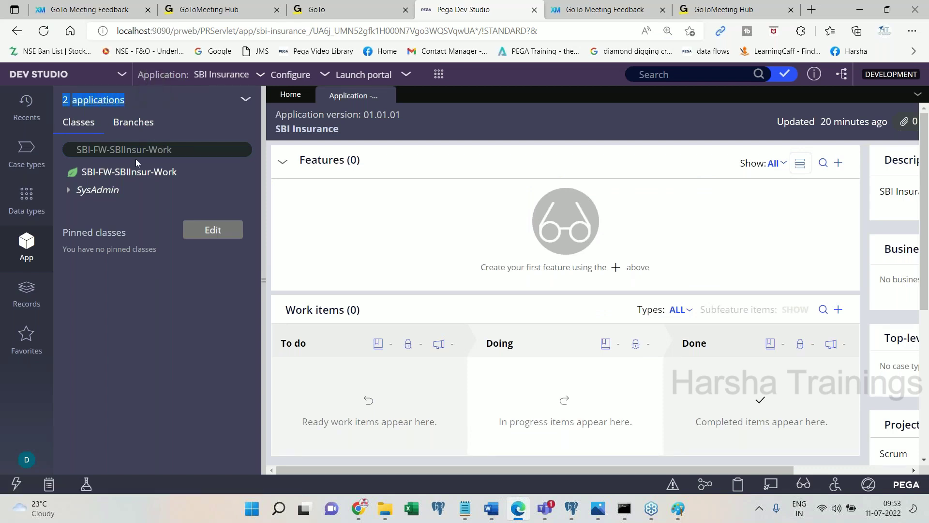
{"action": "left_click", "coordinate": [109, 108]}
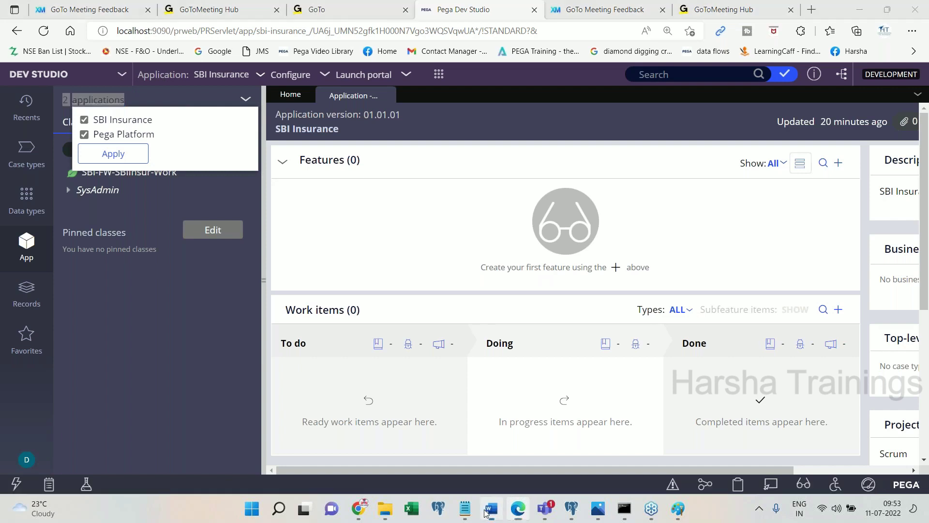
{"action": "left_click", "coordinate": [486, 513]}
{"action": "key", "text": "ctrl+v"}
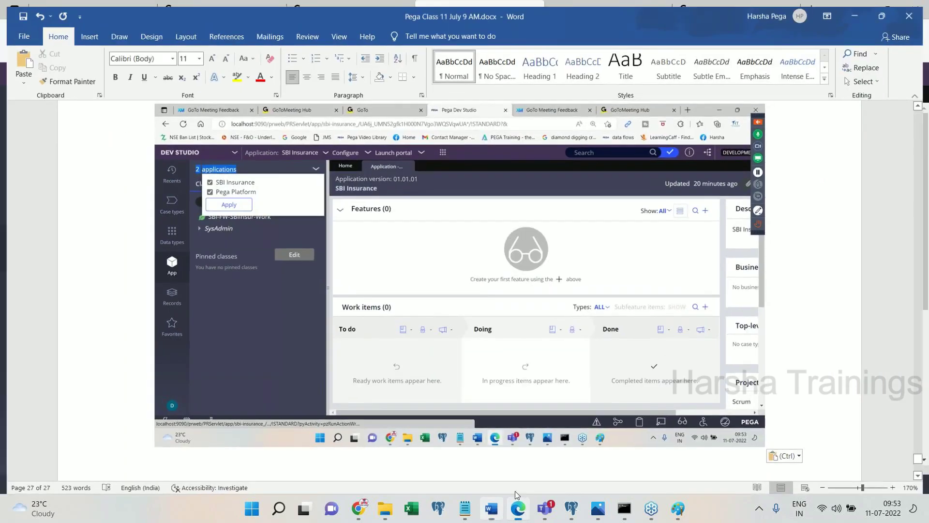
{"action": "left_click", "coordinate": [486, 513]}
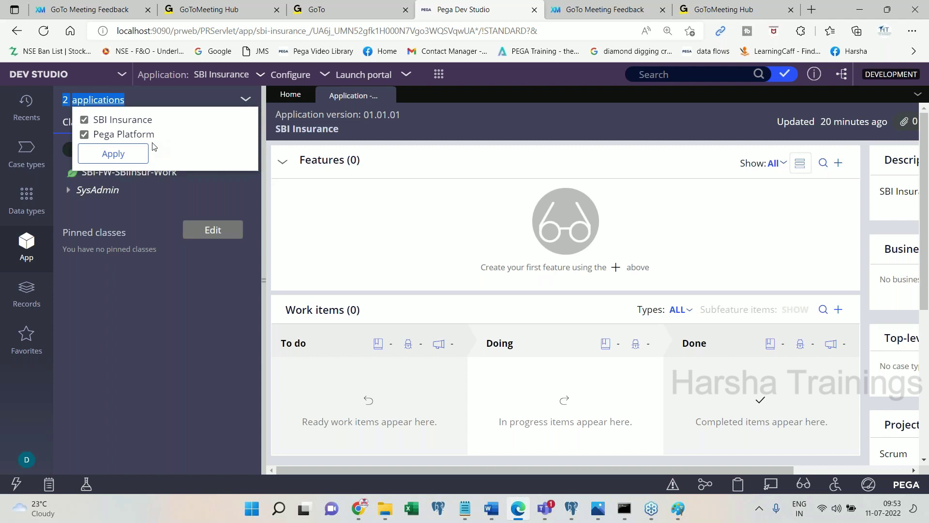
{"action": "left_click", "coordinate": [491, 509]}
- Note access to FW and Pega Platform, then add 'Done.' and the IMPL log-off instruction
{"action": "type", "text": "e the"}
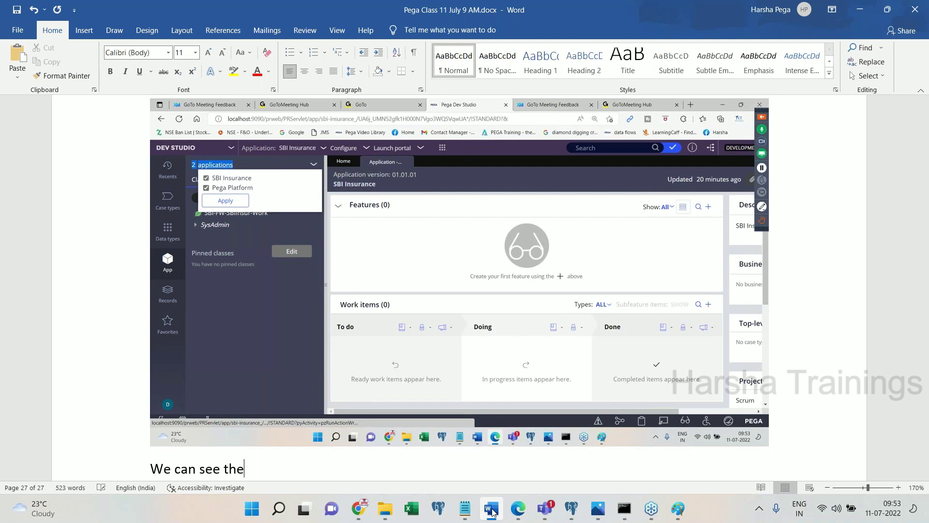
{"action": "type", "text": " we have acces"}
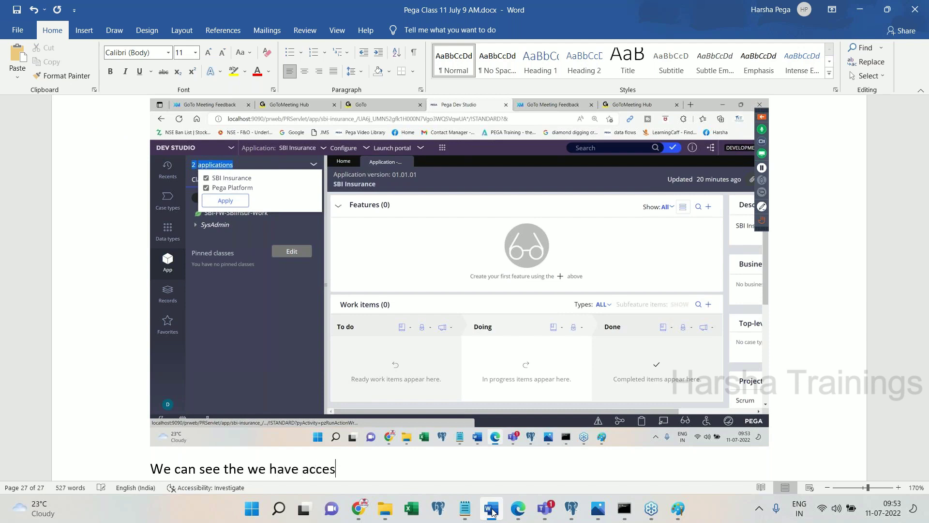
{"action": "type", "text": "s to FW application as we"}
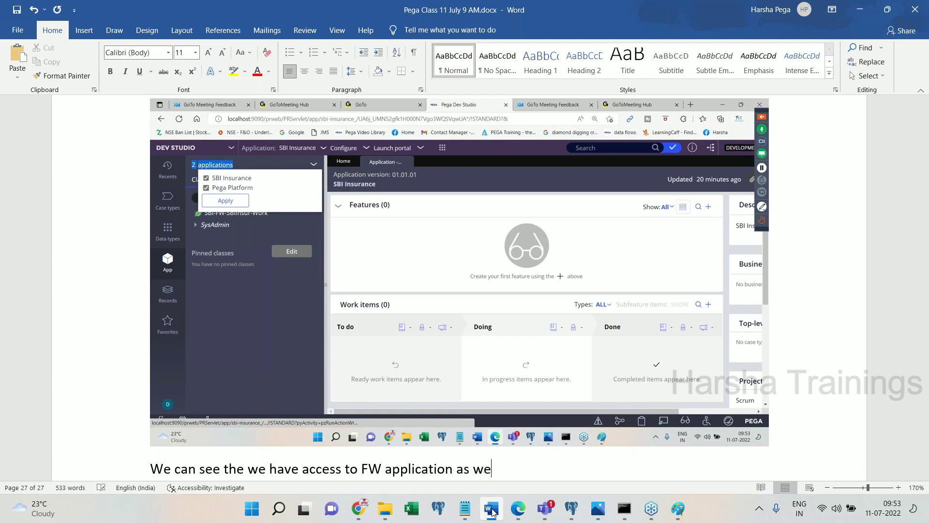
{"action": "type", "text": "ll as pega Platform Application."}
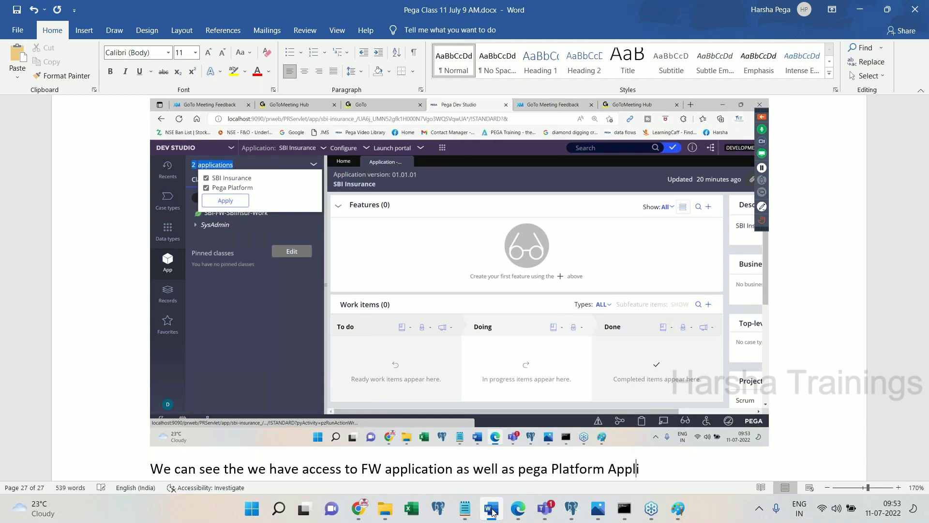
{"action": "key", "text": "Return"}
{"action": "type", "text": "Done."}
{"action": "key", "text": "Return"}
{"action": "key", "text": "Return"}
{"action": "key", "text": "Return"}
{"action": "type", "text": "Now, log"}
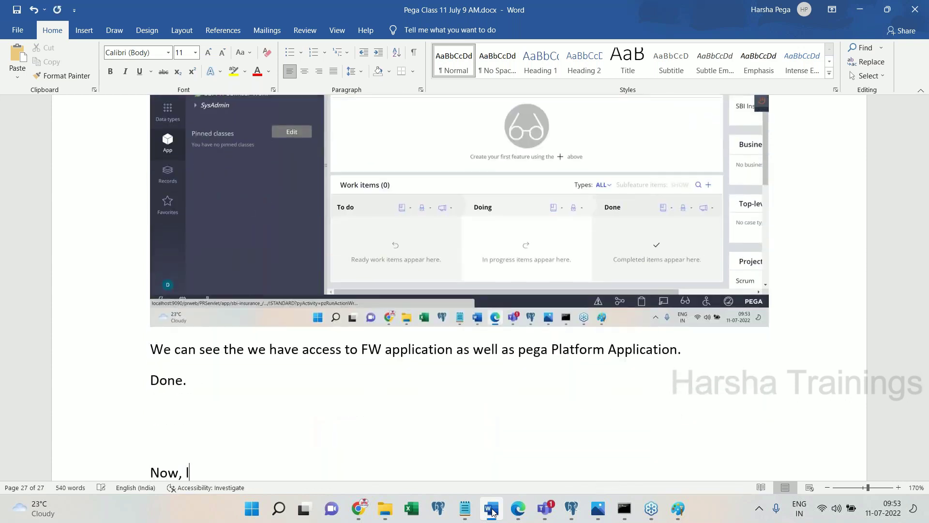
{"action": "type", "text": " off and login back using "}
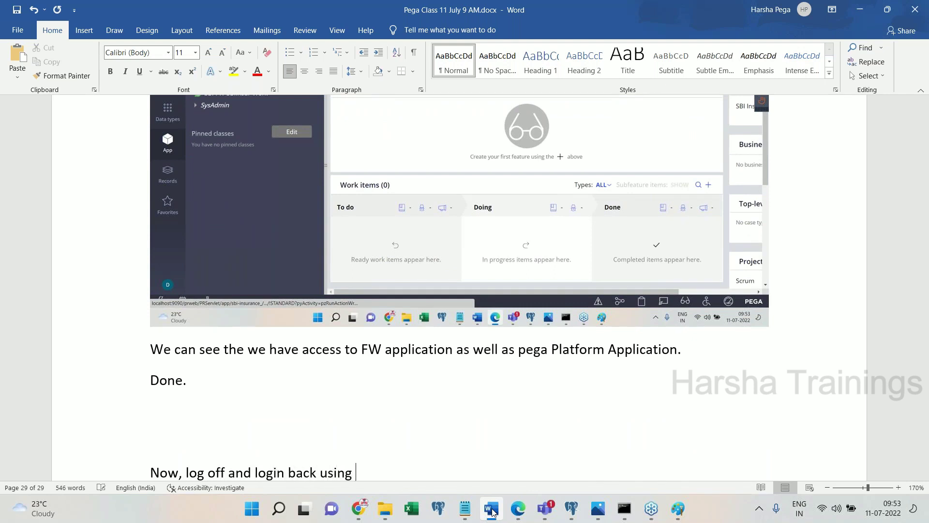
{"action": "type", "text": "IMPL application"}
{"action": "key", "text": "Return"}
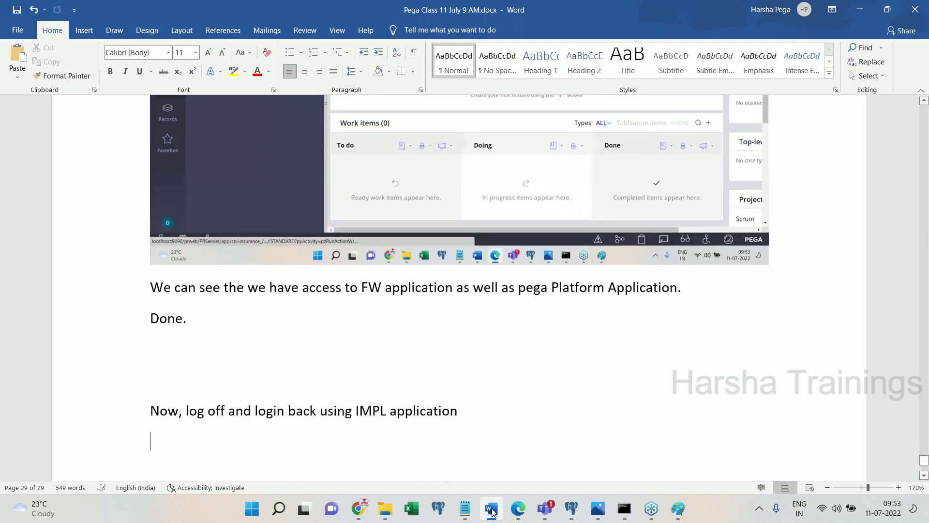
- Log off from Dev Studio through the operator's profile menu
{"action": "left_click", "coordinate": [492, 511]}
{"action": "left_click", "coordinate": [27, 461]}
{"action": "left_click", "coordinate": [43, 440]}
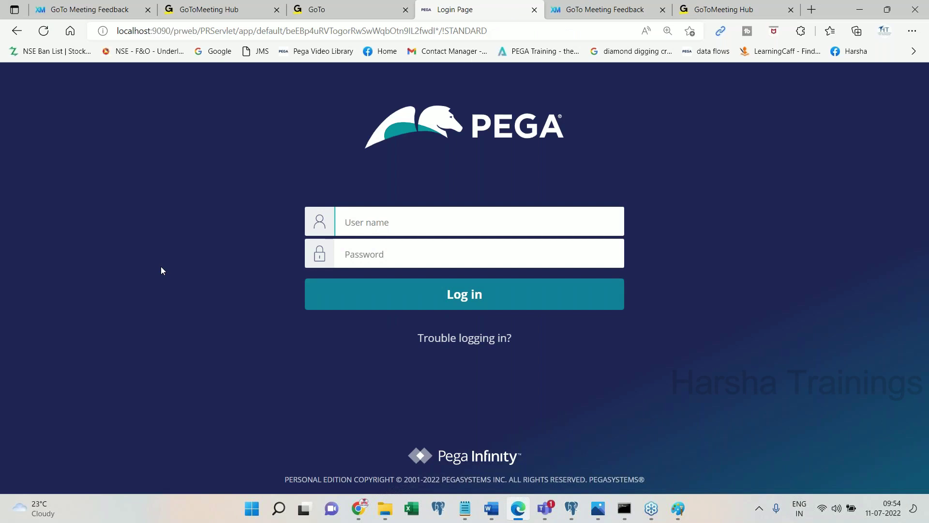
- Enter the IMPL operator's user name on the Pega login page
{"action": "key", "text": "Tab"}
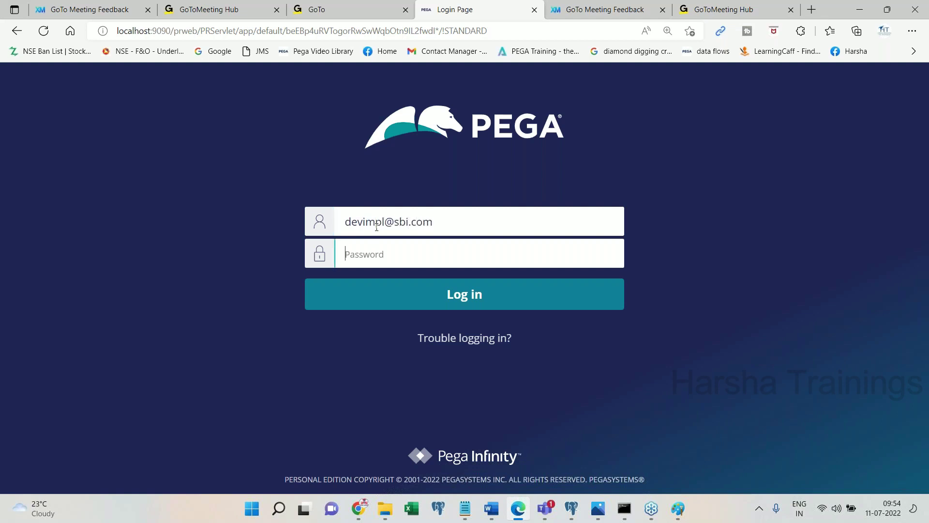
- Find 'devimpl' in the Word notes and copy the IMPL operator's saved password
{"action": "left_click", "coordinate": [487, 517]}
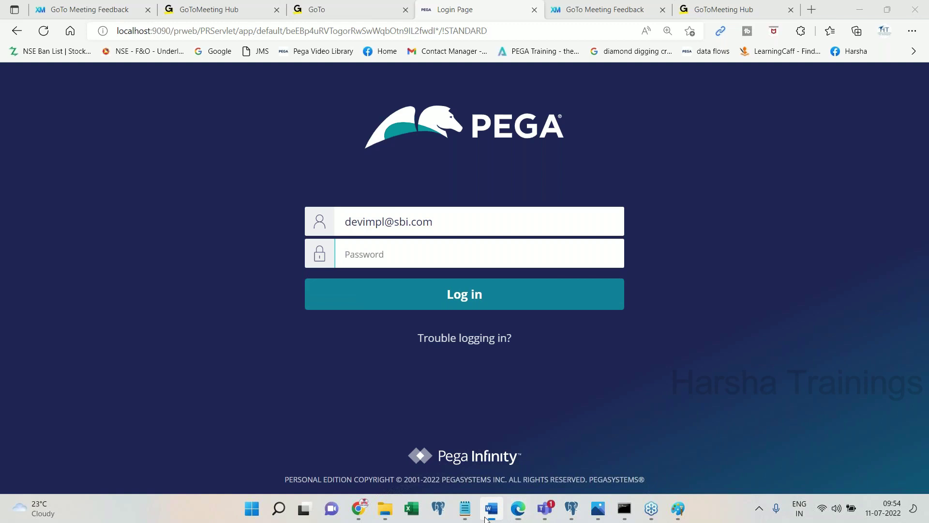
{"action": "key", "text": "ctrl+f"}
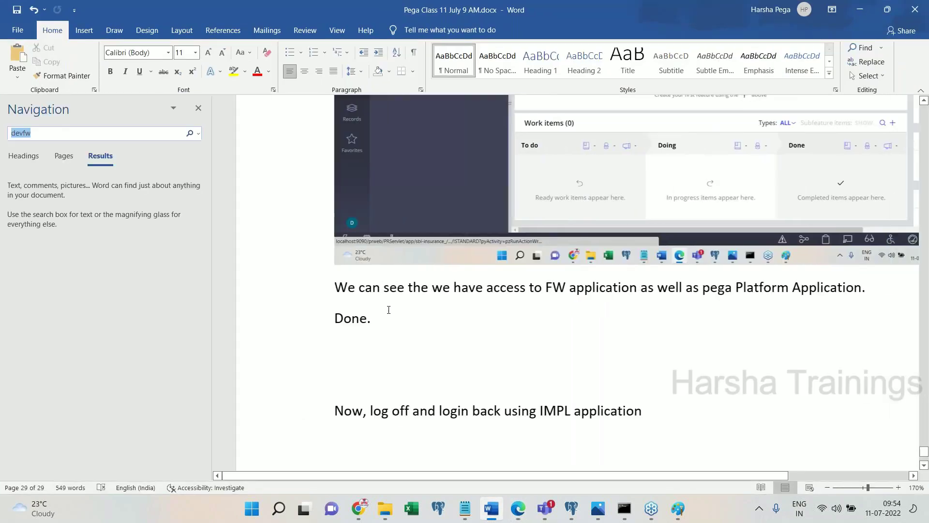
{"action": "type", "text": "devimpl"}
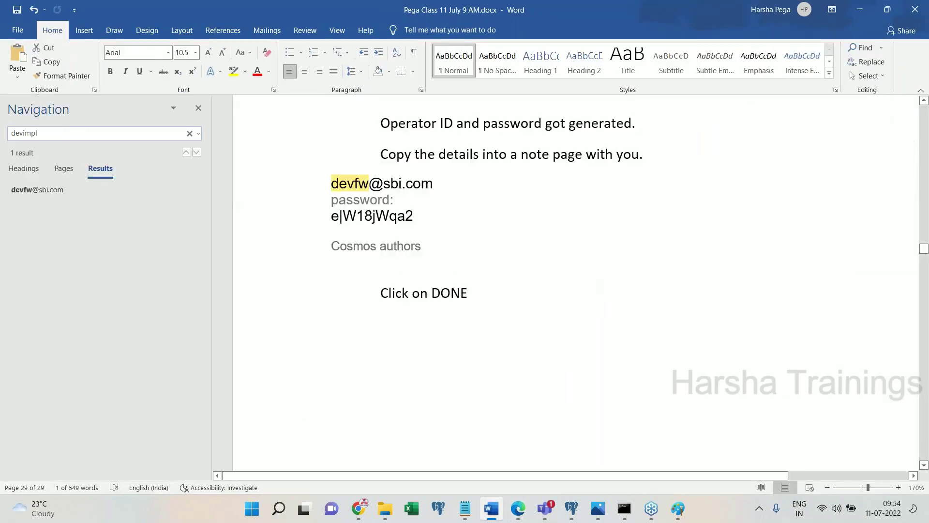
{"action": "key", "text": "Return"}
{"action": "left_click_drag", "start_coordinate": [332, 216], "coordinate": [407, 215]}
{"action": "key", "text": "ctrl+c"}
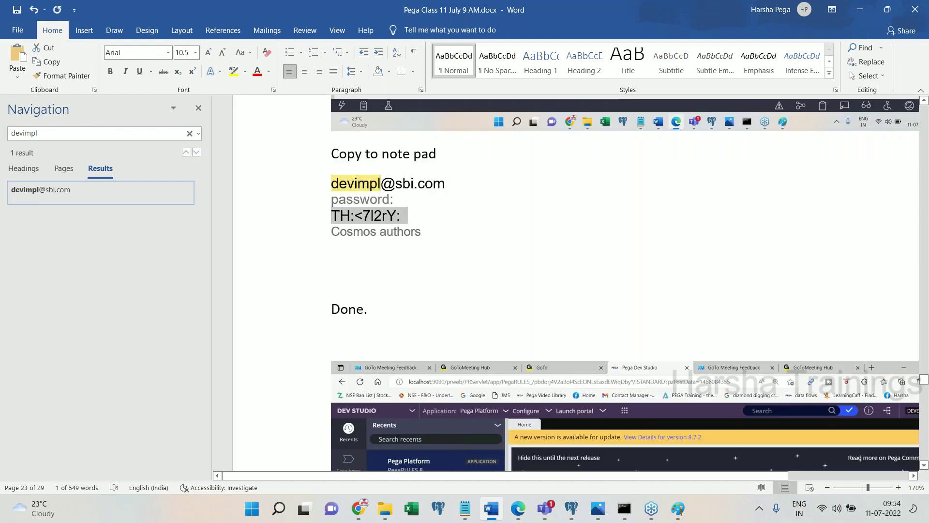
{"action": "left_click", "coordinate": [465, 509]}
{"action": "left_click", "coordinate": [451, 287]}
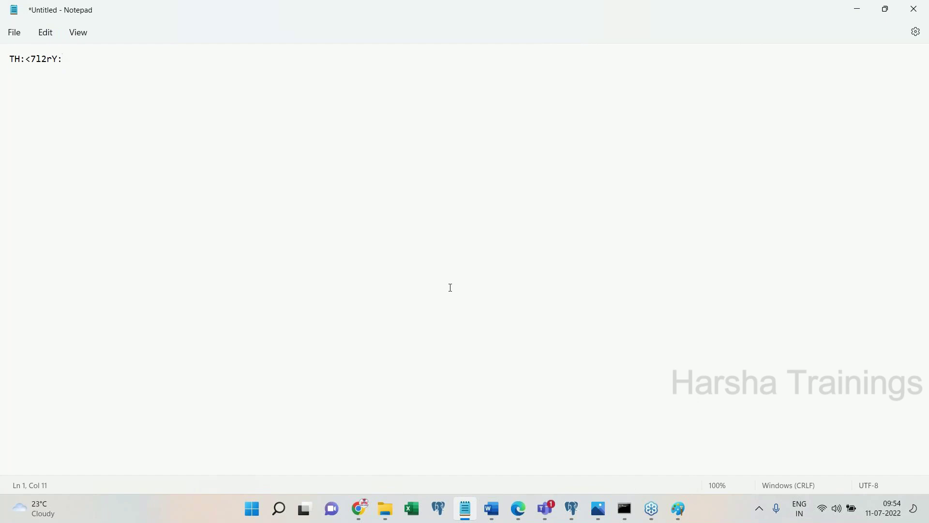
{"action": "key", "text": "ctrl+a"}
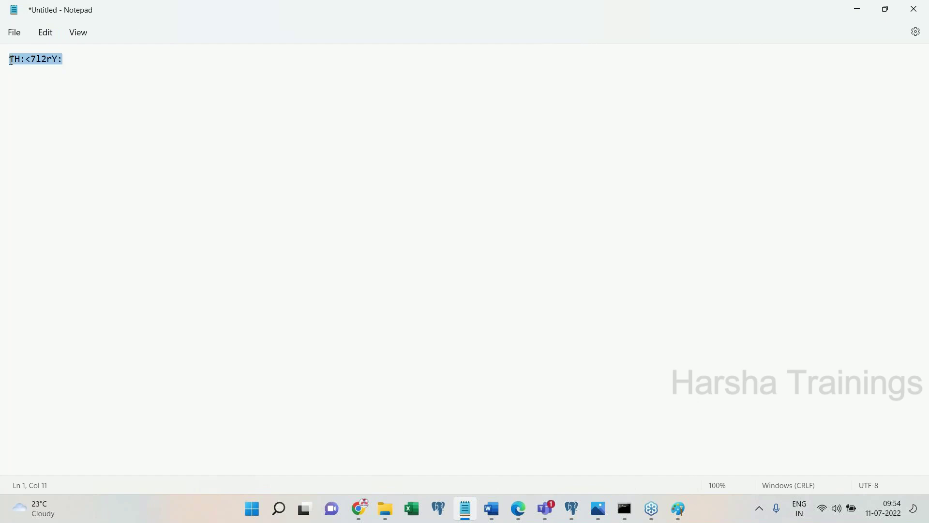
{"action": "left_click", "coordinate": [856, 10]}
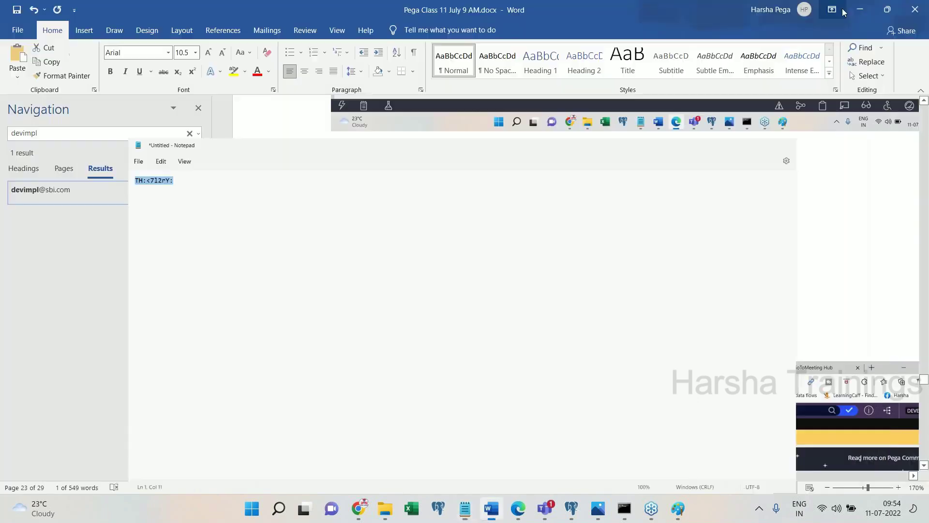
{"action": "left_click", "coordinate": [394, 199]}
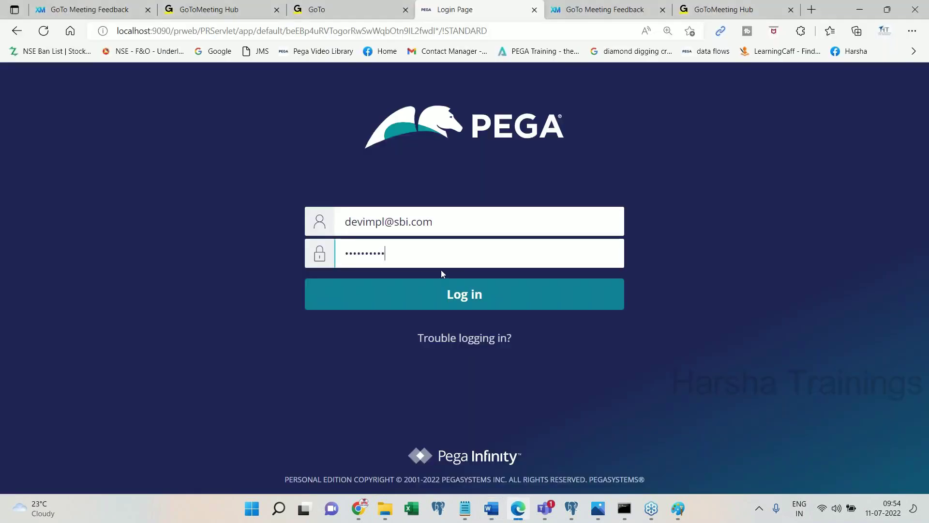
- Enter the password, log in as the IMPL operator, and paste the login screenshot into Word
{"action": "left_click", "coordinate": [440, 269]}
{"action": "key", "text": "ctrl+a"}
{"action": "left_click", "coordinate": [442, 258]}
{"action": "left_click", "coordinate": [461, 304]}
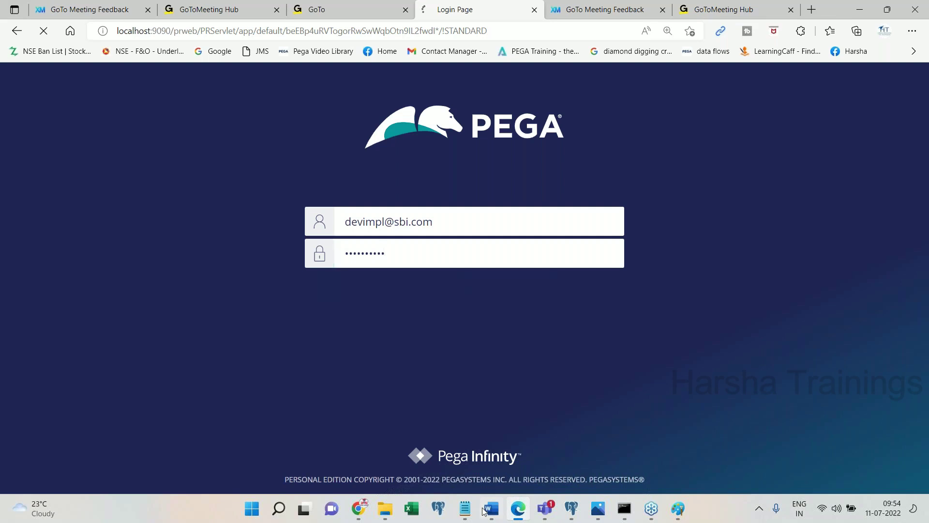
{"action": "left_click", "coordinate": [485, 511]}
{"action": "key", "text": "ctrl+v"}
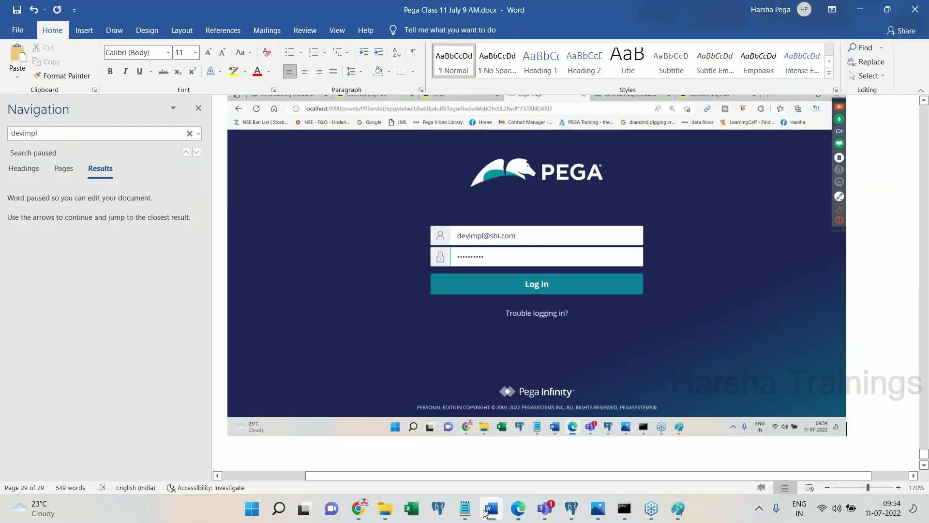
{"action": "left_click", "coordinate": [485, 511]}
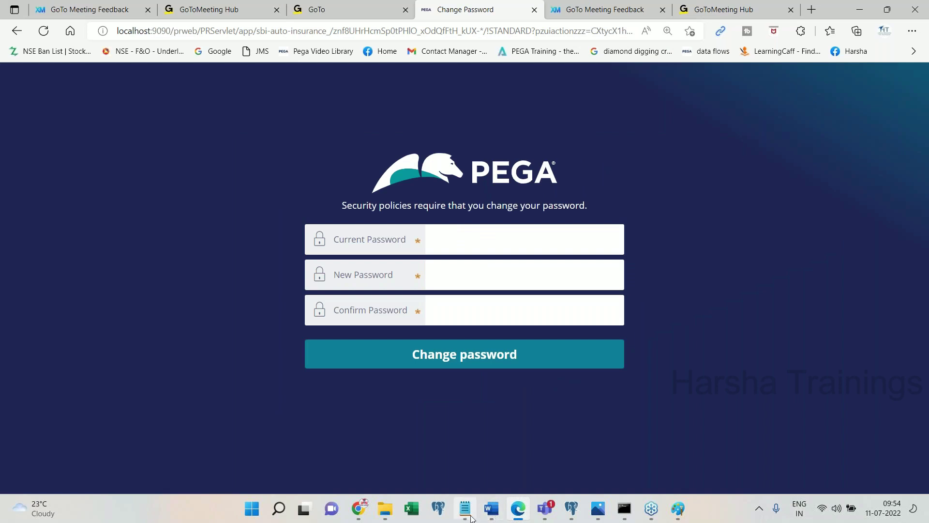
- Fill in the current, new and confirm password fields and submit the password change
{"action": "left_click", "coordinate": [466, 509]}
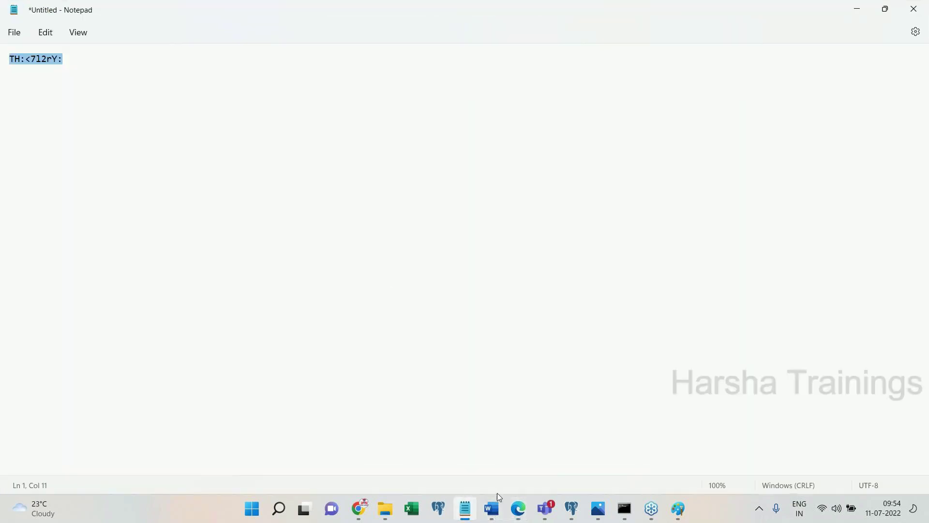
{"action": "left_click", "coordinate": [518, 508]}
{"action": "left_click", "coordinate": [469, 235]}
{"action": "key", "text": "ctrl+v"}
{"action": "left_click", "coordinate": [479, 268]}
{"action": "type", "text": "rules"}
{"action": "key", "text": "Tab"}
{"action": "type", "text": "rule"}
{"action": "left_click", "coordinate": [606, 311]}
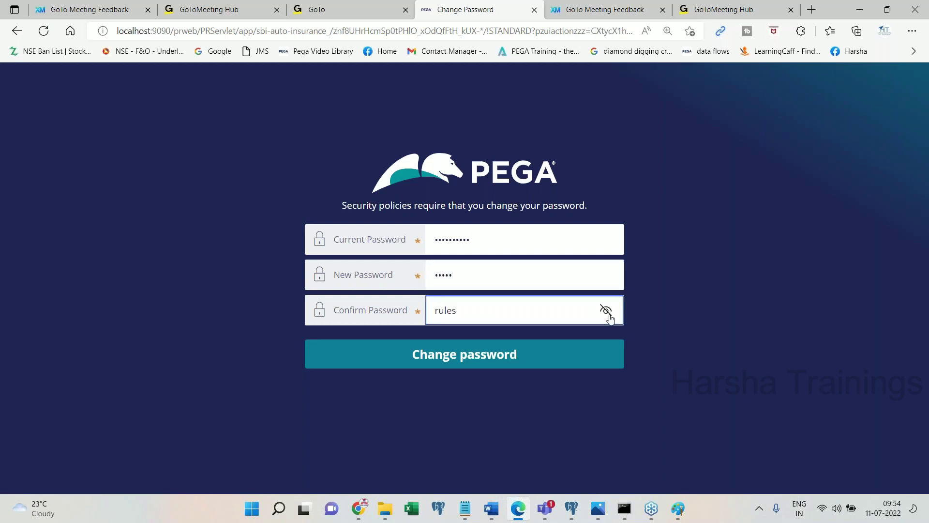
{"action": "left_click", "coordinate": [571, 355]}
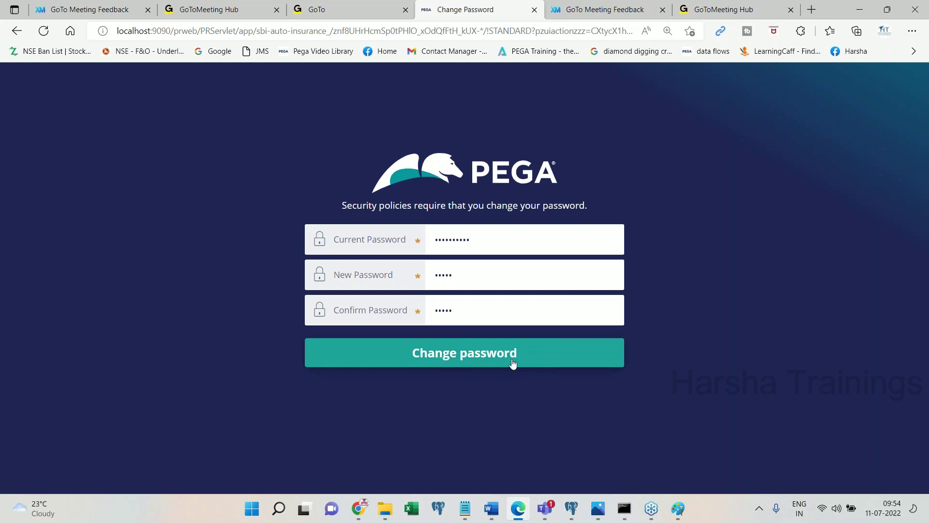
- Paste the Change Password screenshot into the notes and close the search pane
{"action": "left_click", "coordinate": [491, 509]}
{"action": "key", "text": "ctrl+v"}
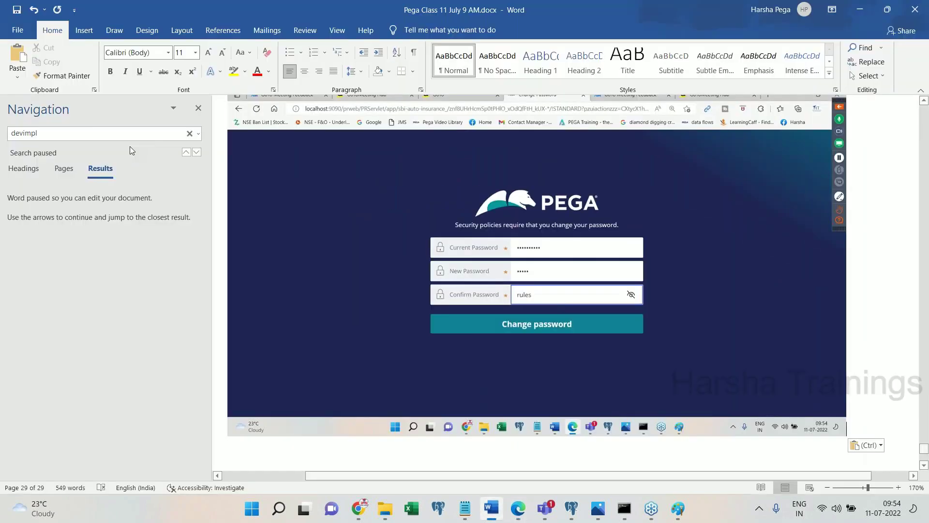
{"action": "left_click", "coordinate": [198, 107]}
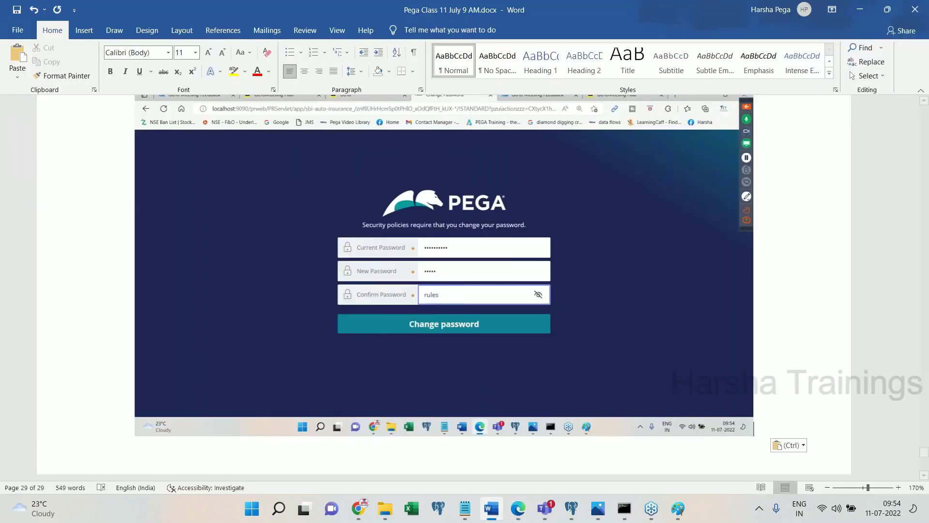
{"action": "key", "text": "Return"}
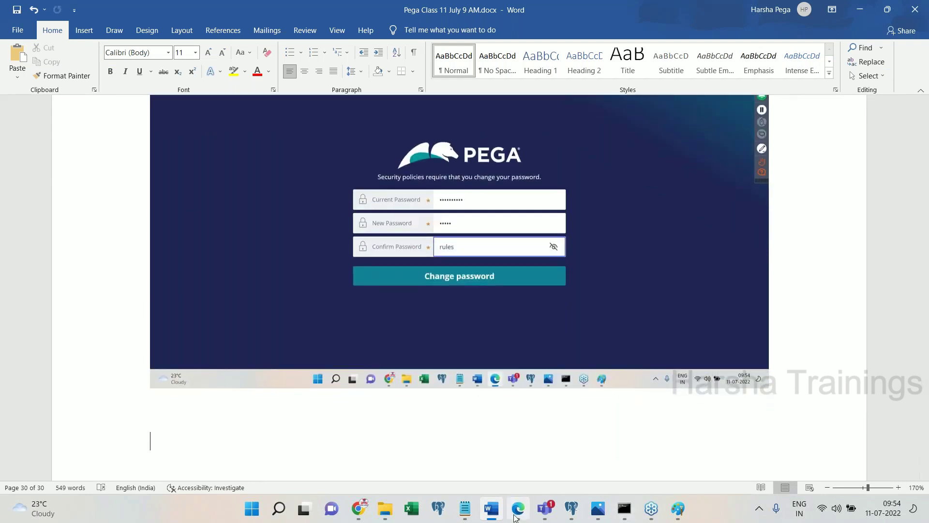
{"action": "left_click", "coordinate": [518, 508]}
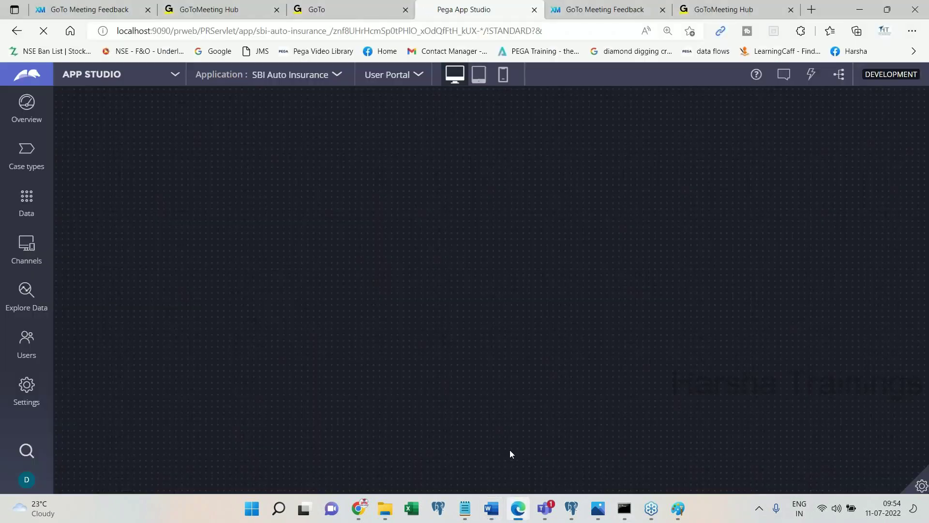
- Paste the App Studio screenshot below the last image in the notes
{"action": "left_click", "coordinate": [491, 509]}
{"action": "key", "text": "ctrl+v"}
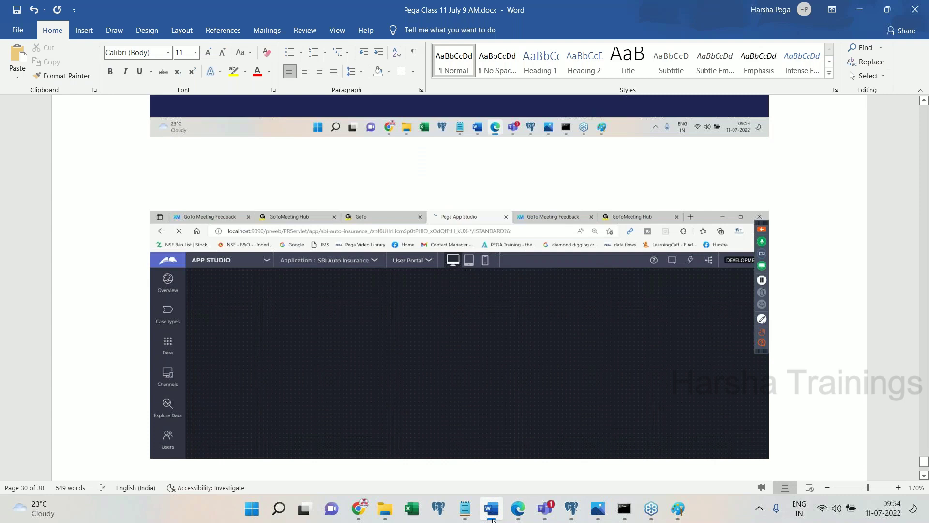
{"action": "left_click", "coordinate": [490, 509]}
{"action": "left_click", "coordinate": [131, 156]}
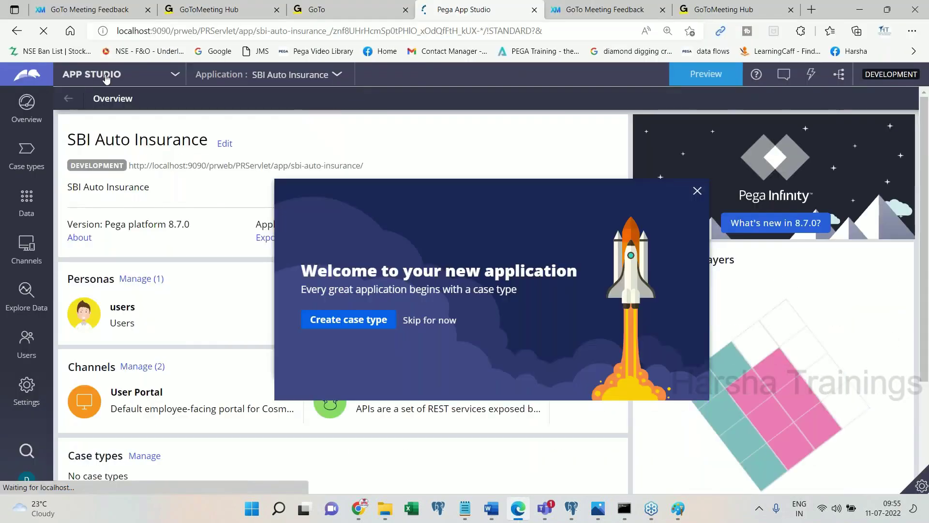
- Switch SBI Auto Insurance to Dev Studio and open the app explorer
{"action": "left_click", "coordinate": [106, 78]}
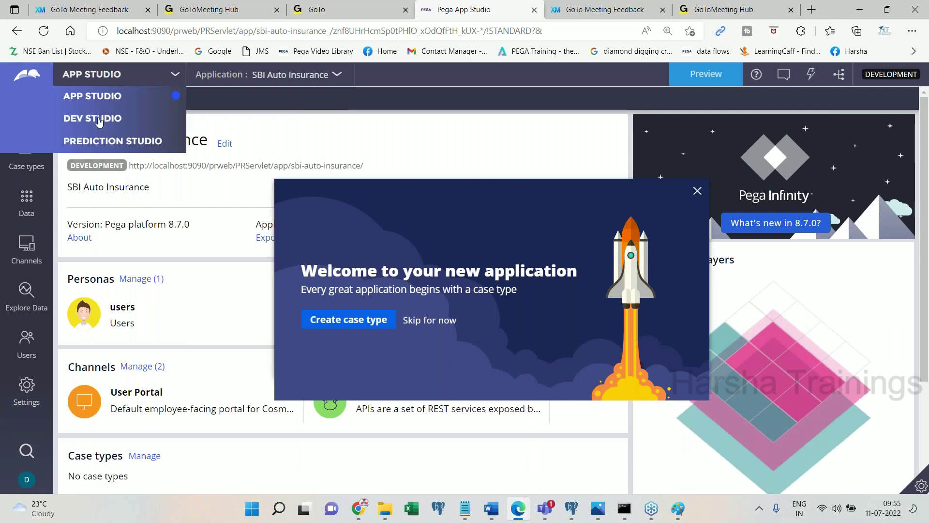
{"action": "left_click", "coordinate": [98, 121]}
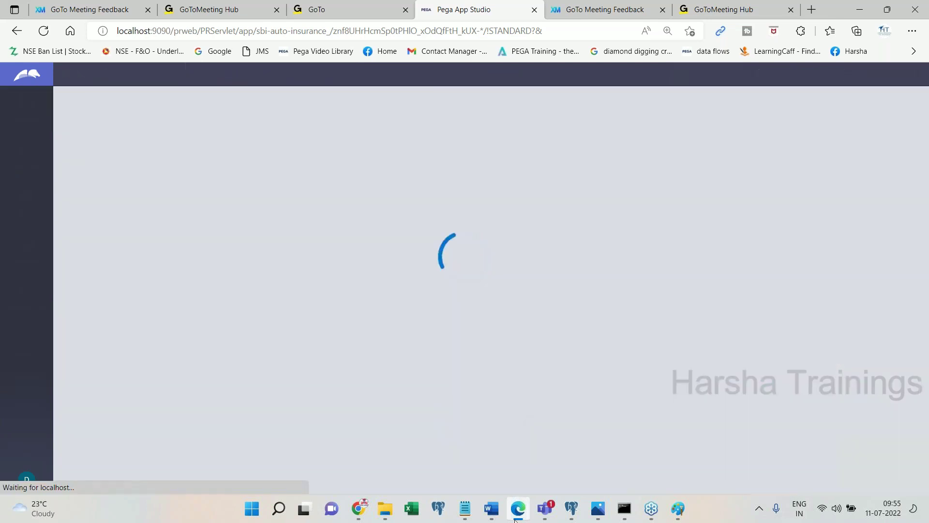
{"action": "left_click", "coordinate": [515, 520]}
{"action": "left_click", "coordinate": [516, 520]}
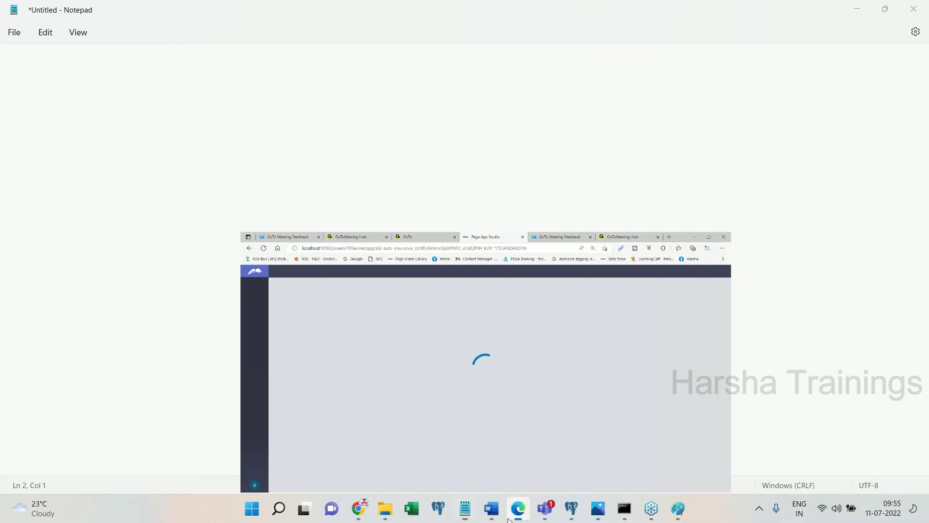
{"action": "left_click", "coordinate": [491, 508]}
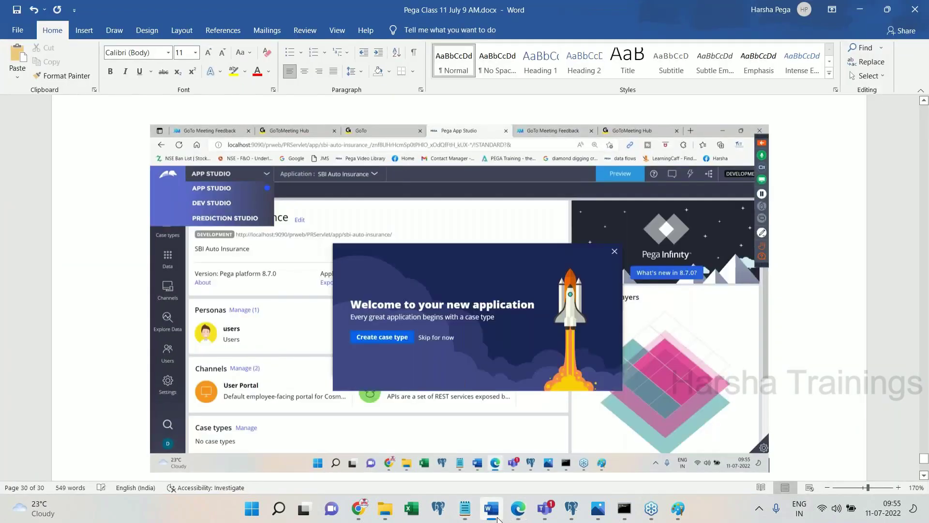
{"action": "left_click", "coordinate": [491, 509]}
{"action": "left_click", "coordinate": [26, 255]}
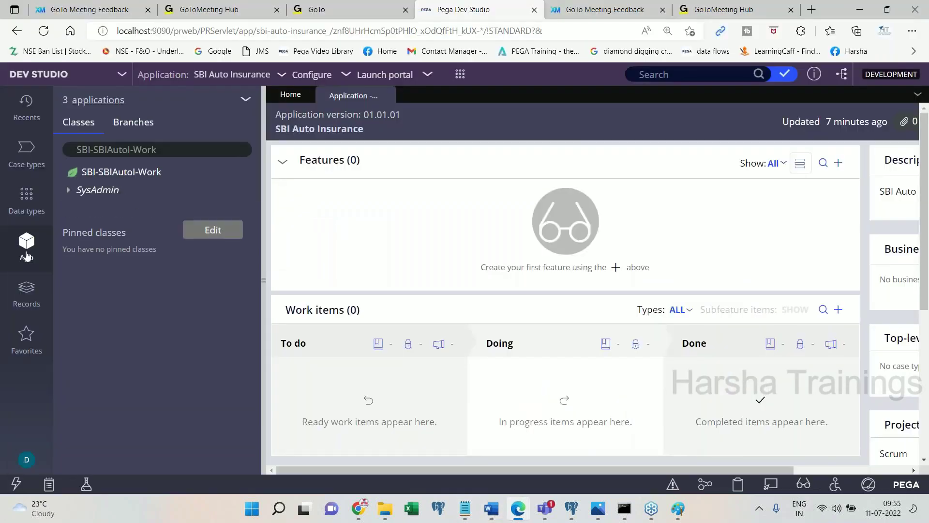
- Paste the Dev Studio screenshot, show the 3 applications list, and note 'We can see 3 cpplicaitons, IMPL, FW, PP.'
{"action": "left_click", "coordinate": [491, 509]}
{"action": "key", "text": "ctrl+v"}
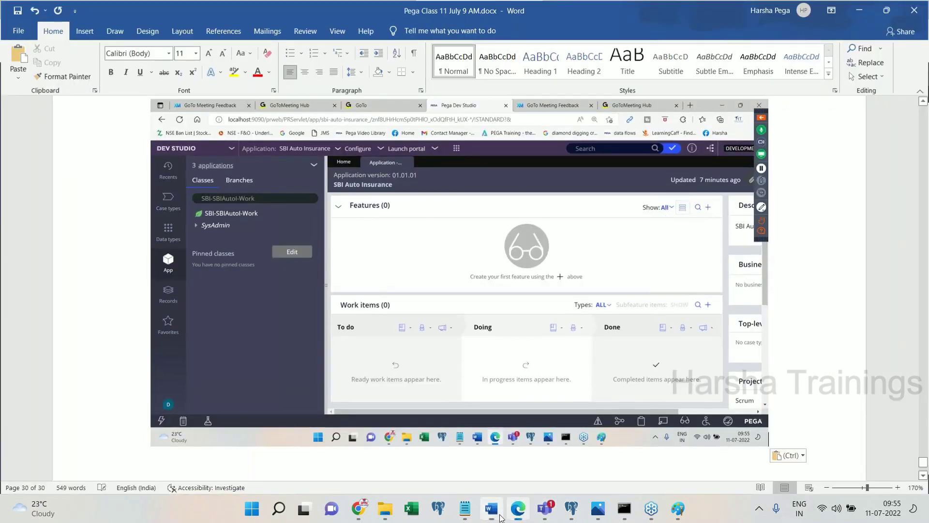
{"action": "left_click", "coordinate": [499, 514]}
{"action": "left_click", "coordinate": [99, 101]}
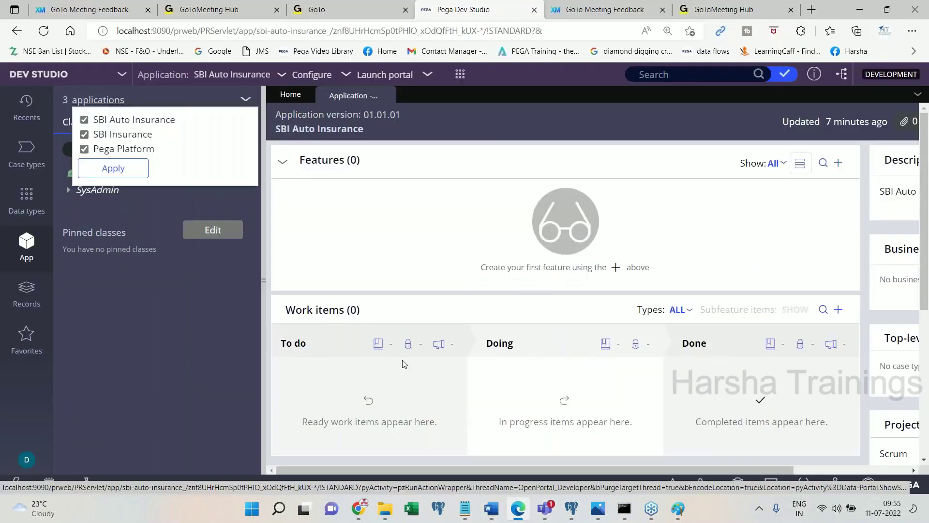
{"action": "left_click", "coordinate": [481, 498]}
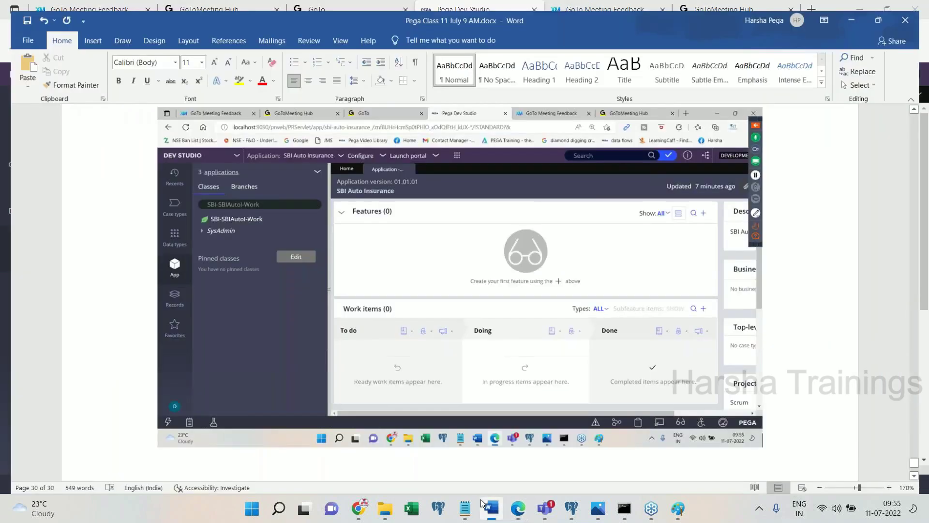
{"action": "type", "text": "We can see 3 c"}
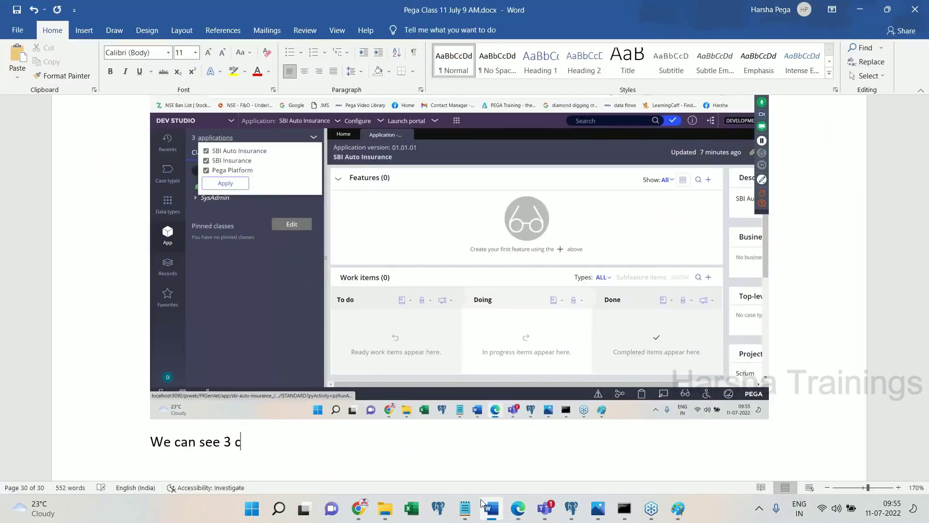
{"action": "type", "text": "pplicaitons, IMPL, FW, PP."}
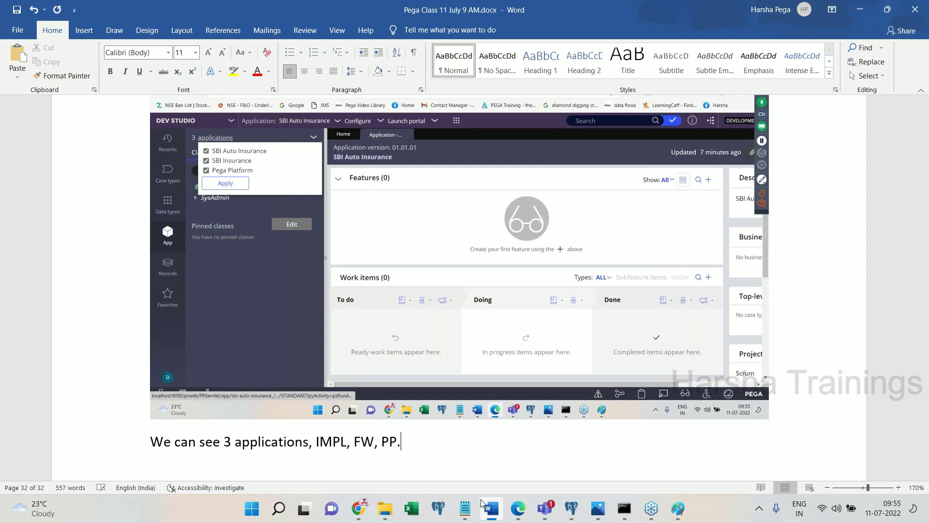
- Note that IMPL login grants IMPL + FW + PP, add 'Done.', and close Dev Studio's applications list
{"action": "key", "text": "Return"}
{"action": "key", "text": "Return"}
{"action": "type", "text": "So "}
{"action": "type", "text": "login"}
{"action": "key", "text": "BackSpace"}
{"action": "key", "text": "BackSpace"}
{"action": "key", "text": "BackSpace"}
{"action": "key", "text": "BackSpace"}
{"action": "key", "text": "BackSpace"}
{"action": "key", "text": "BackSpace"}
{"action": "type", "text": ", when we login to IMPL application we get access to IMPL + FW"}
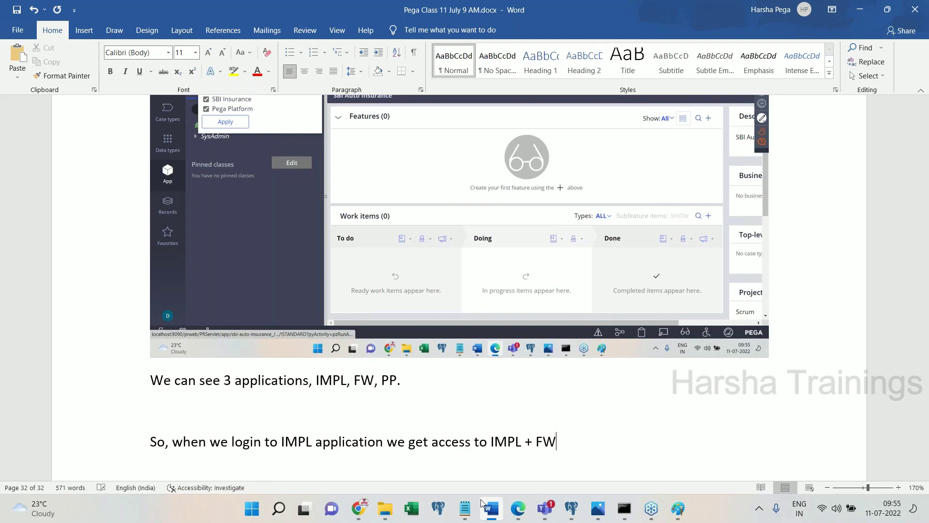
{"action": "type", "text": " + PP. All THREE."}
{"action": "key", "text": "Return"}
{"action": "type", "text": "Done."}
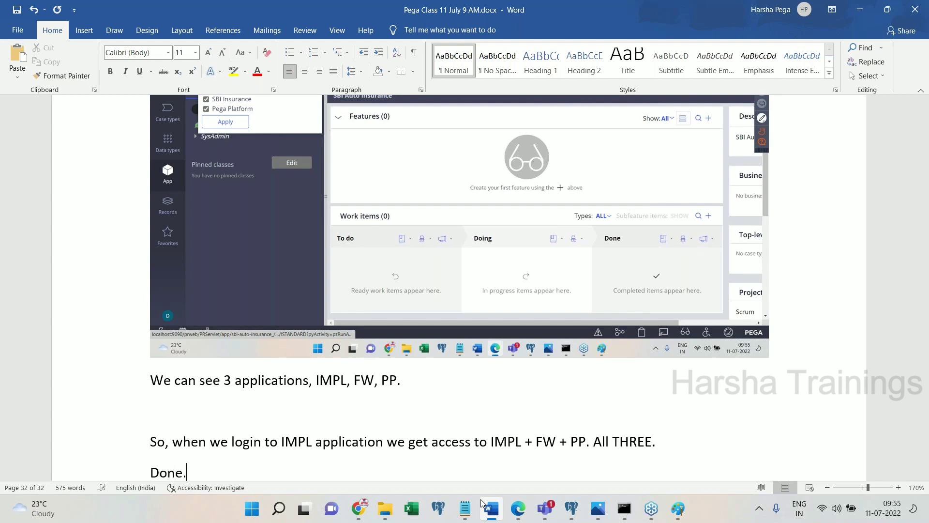
{"action": "key", "text": "Return"}
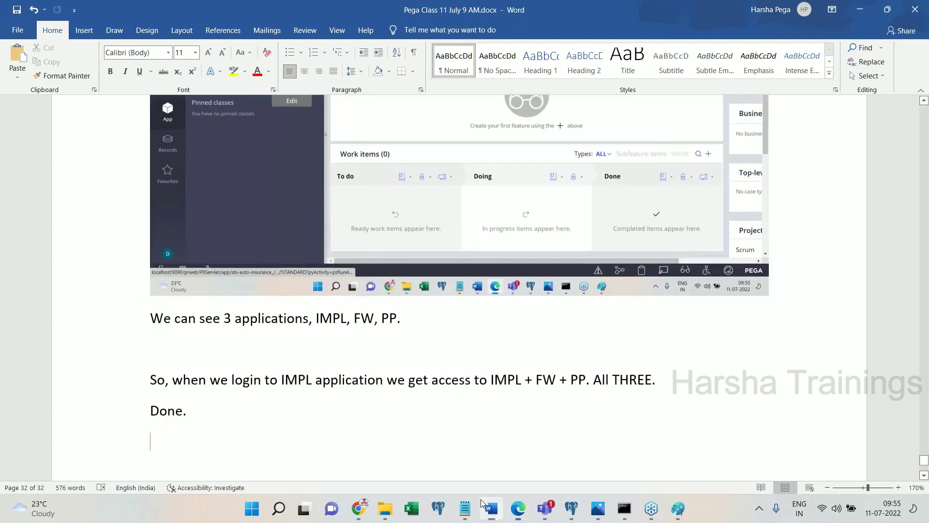
{"action": "left_click", "coordinate": [482, 501]}
{"action": "left_click", "coordinate": [409, 191]}
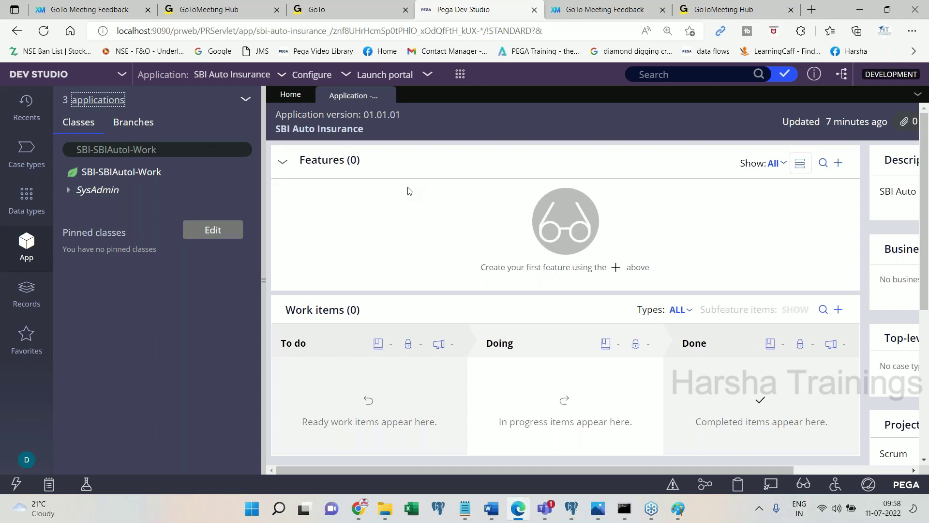
- Bring the Word notes document back in front of Dev Studio
{"action": "left_click", "coordinate": [917, 31]}
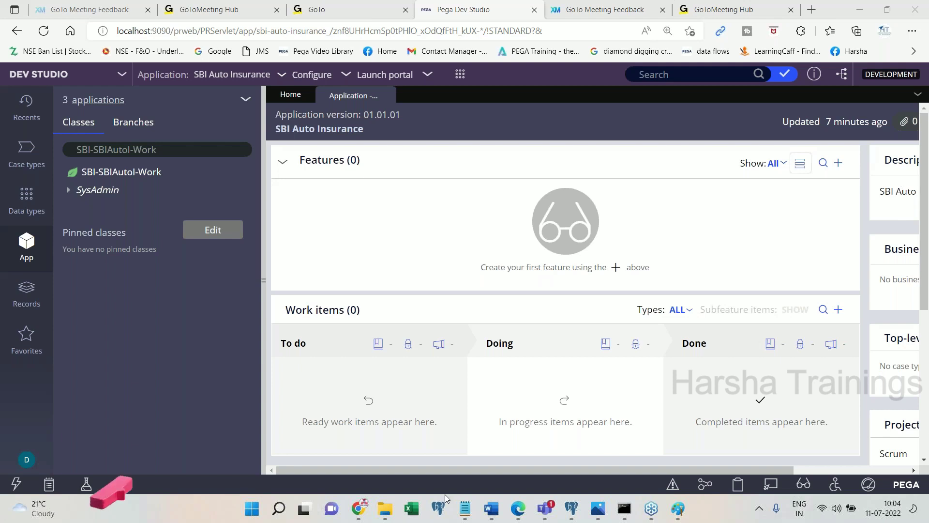
{"action": "left_click", "coordinate": [490, 511]}
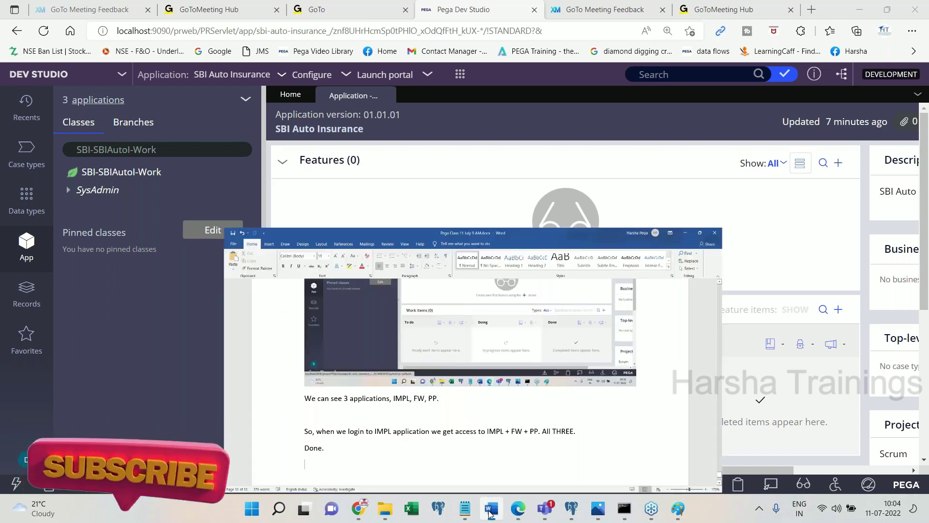